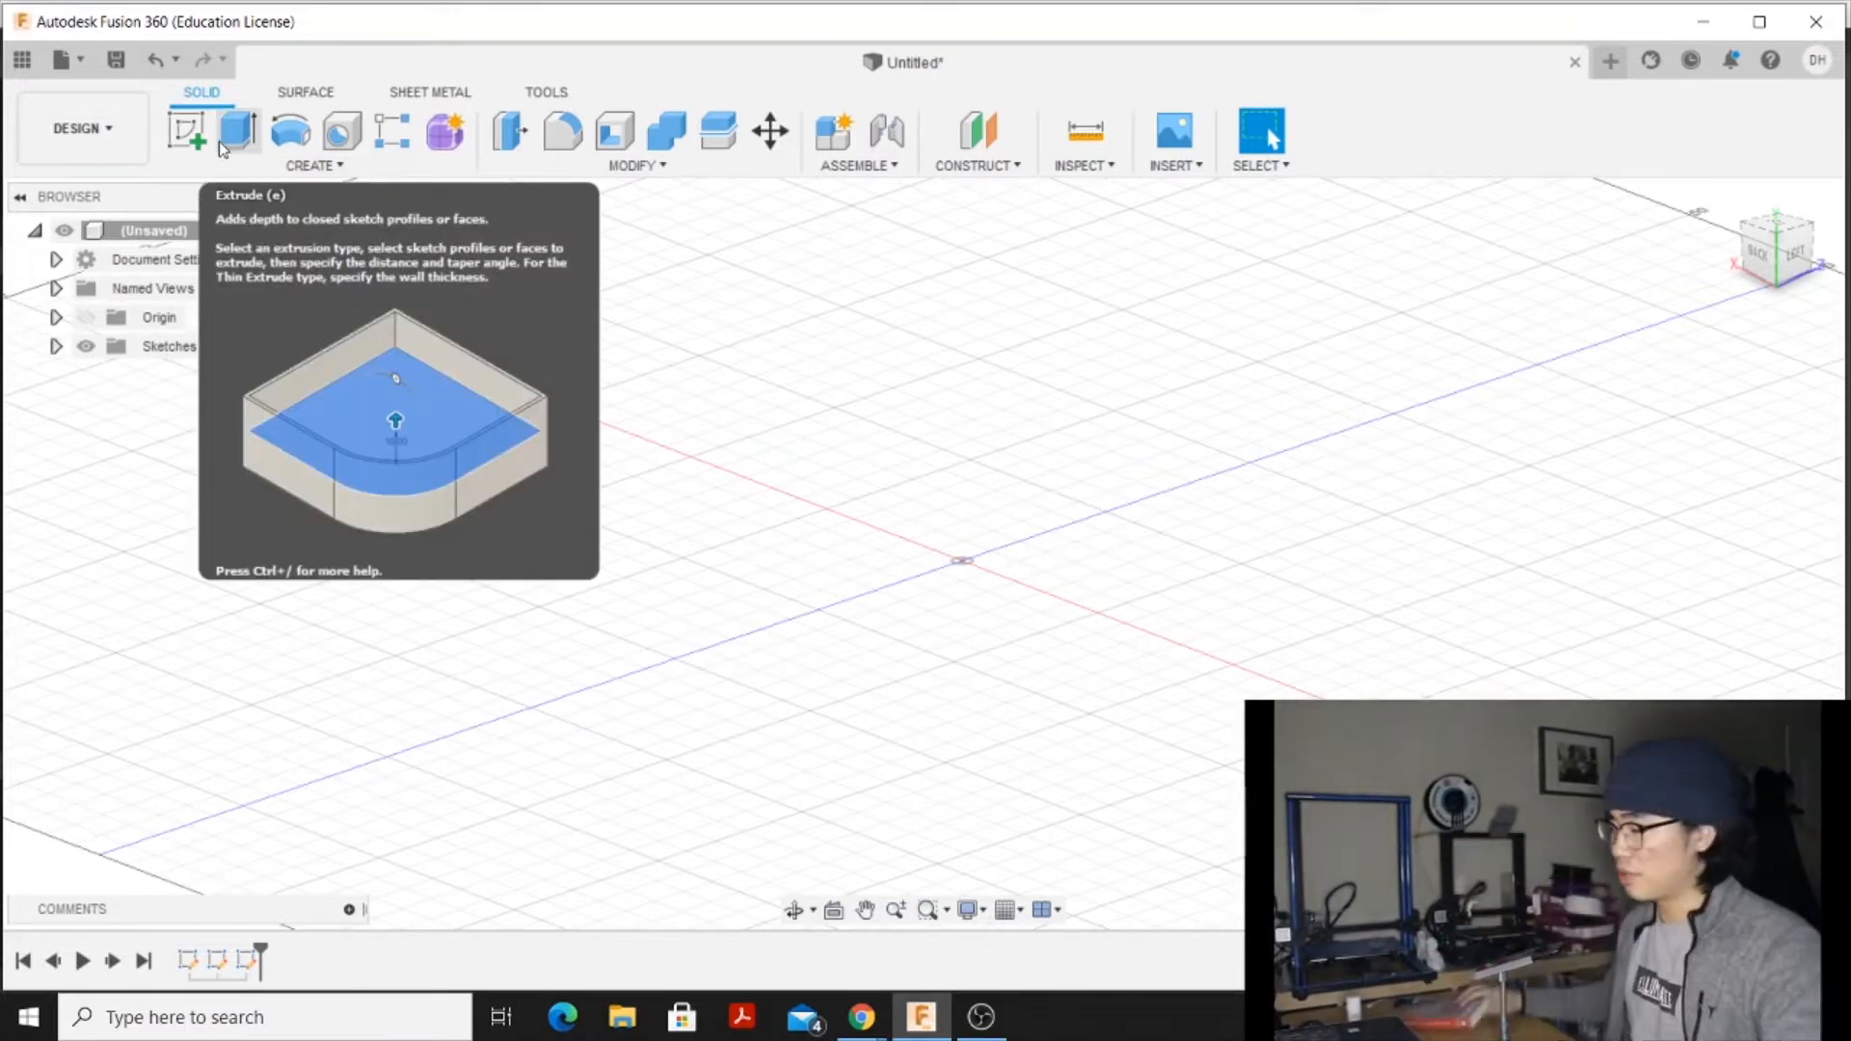
# Start a sketch on the horizontal XZ plane and draw a two-point rectangle that encloses the origin
pyautogui.click(202, 132)
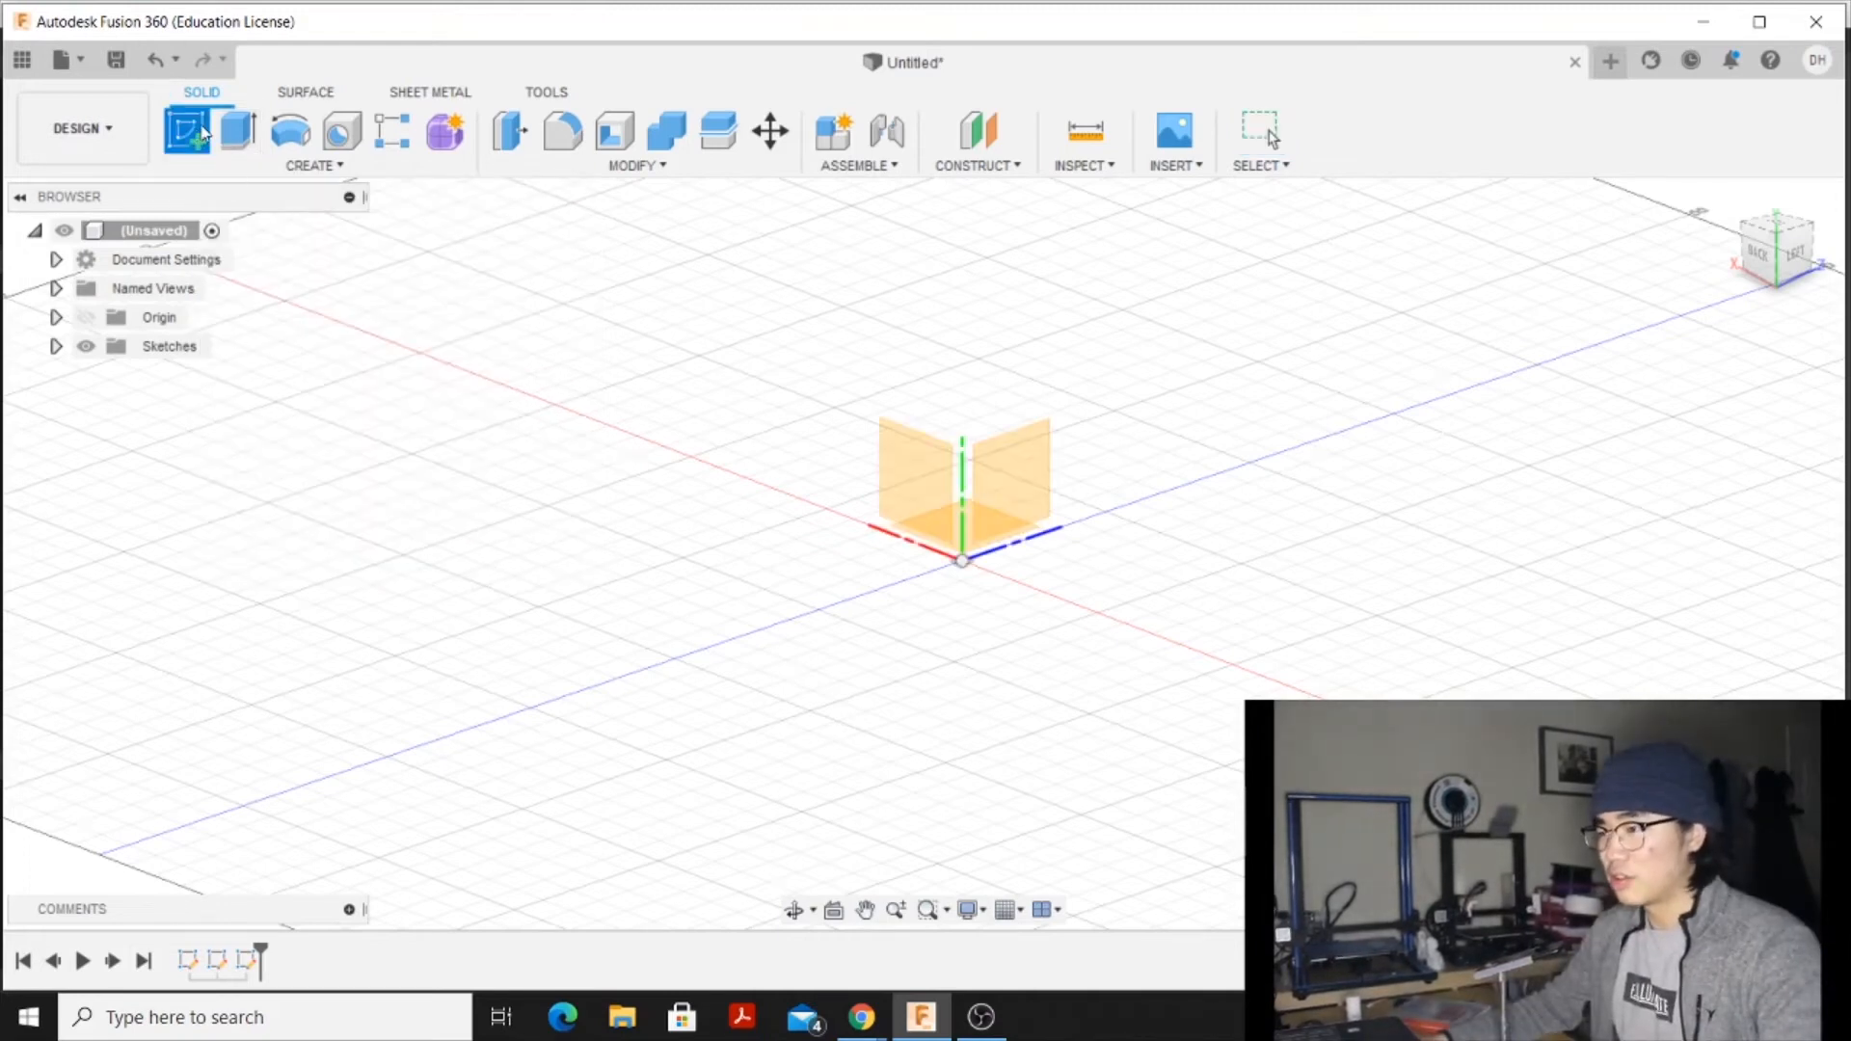
pyautogui.click(969, 528)
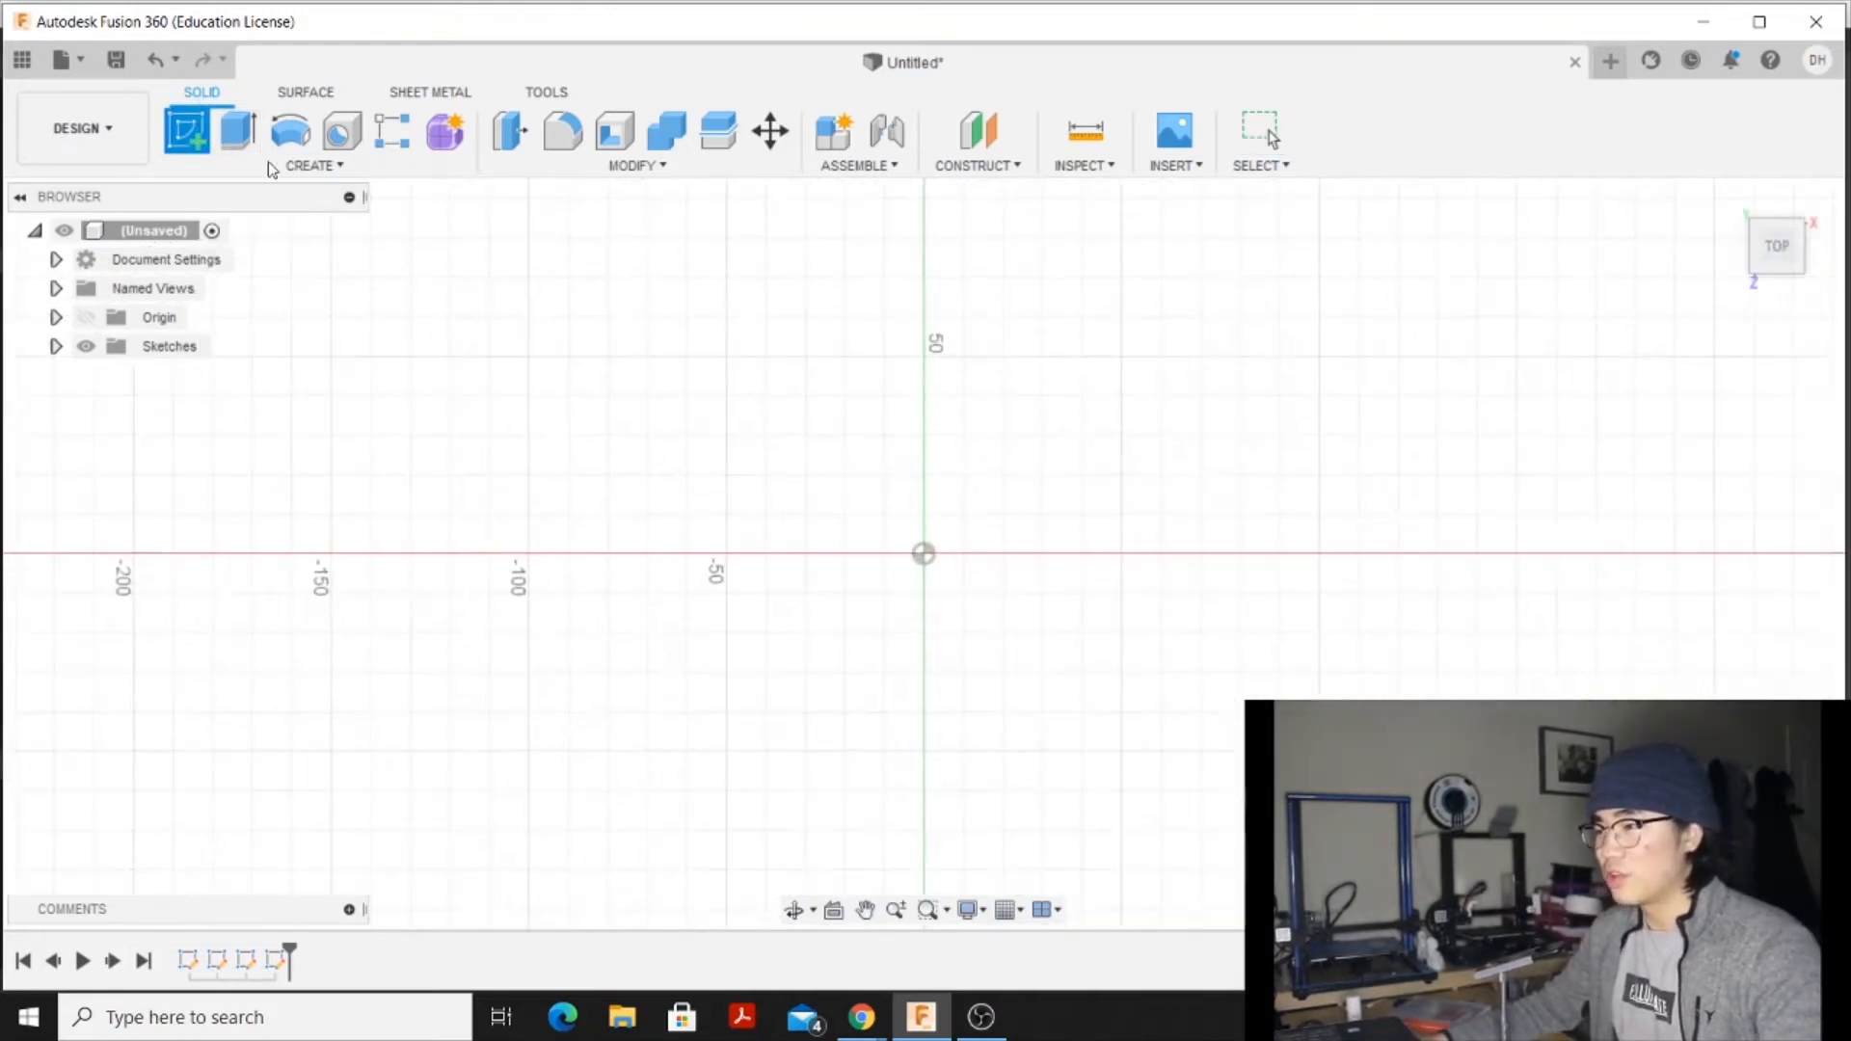
pyautogui.click(238, 129)
pyautogui.click(620, 365)
pyautogui.click(1003, 632)
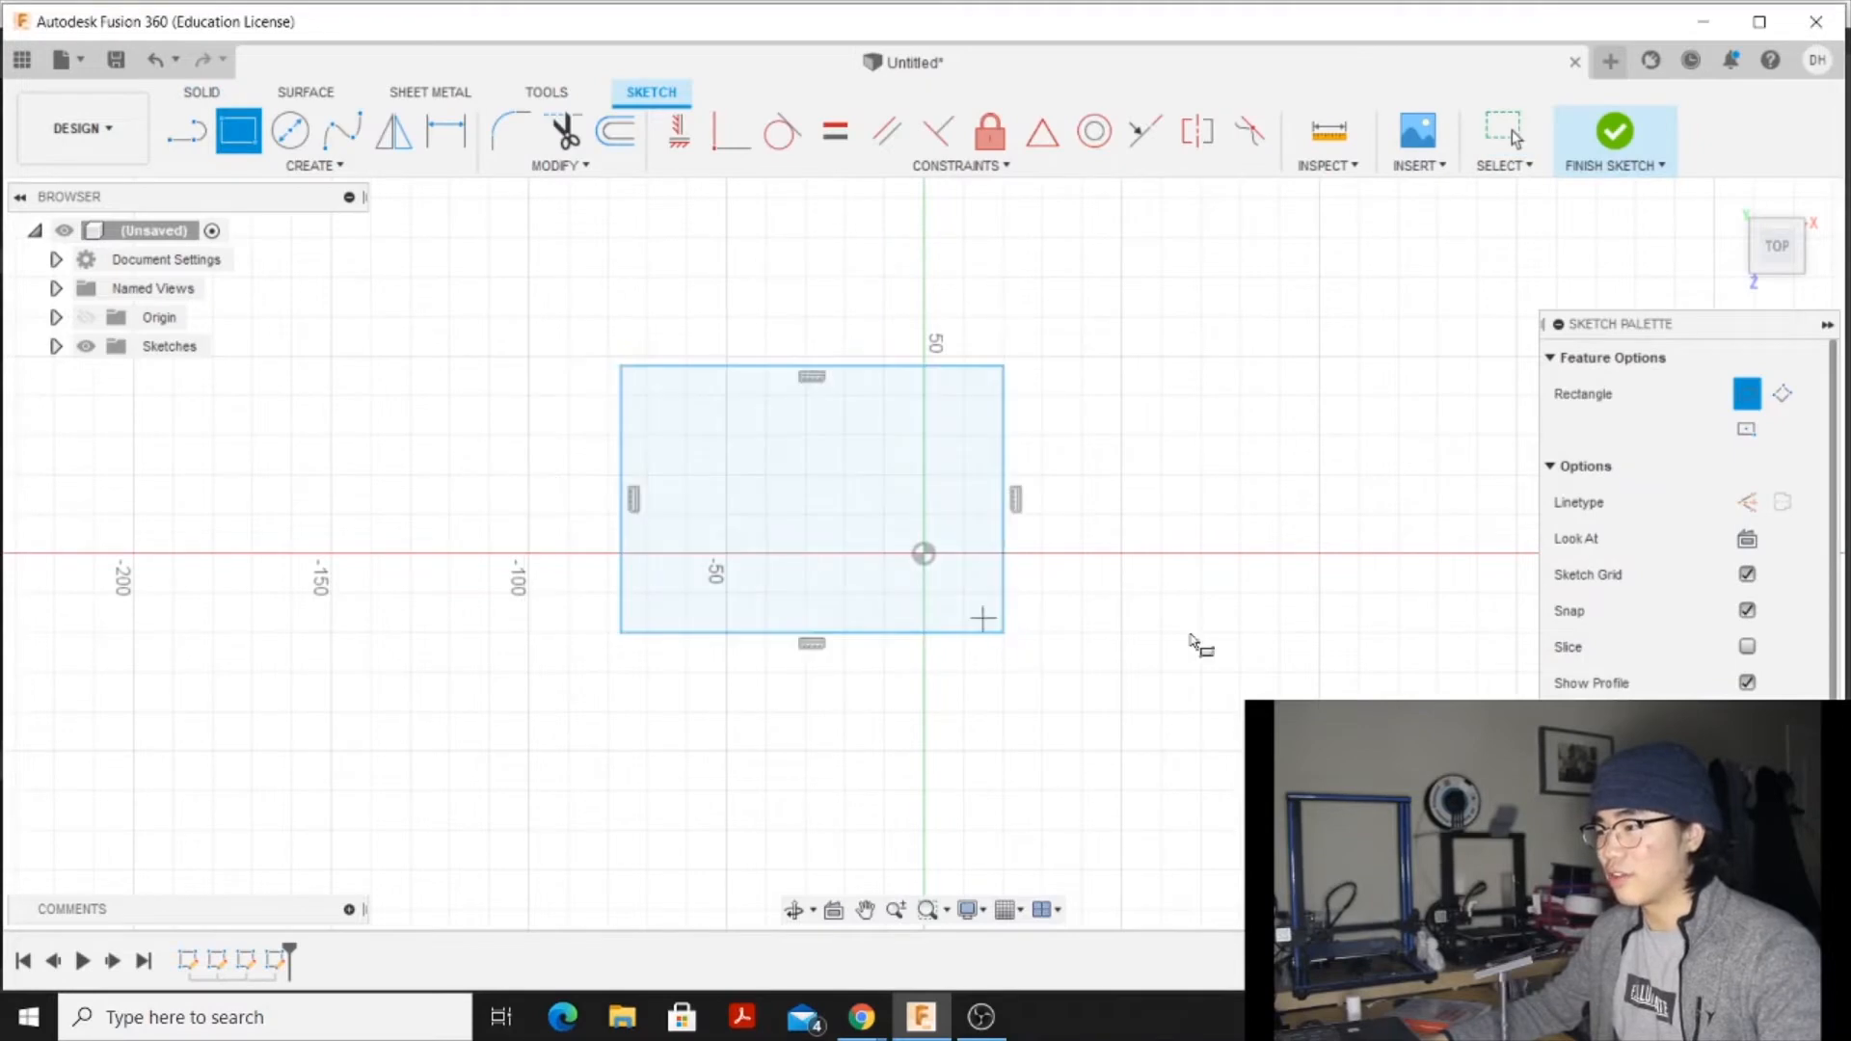
# Finish the sketch, extrude the rectangle upward into a thin plate as a new body, and undo it
pyautogui.click(1615, 135)
pyautogui.click(1027, 636)
pyautogui.click(238, 129)
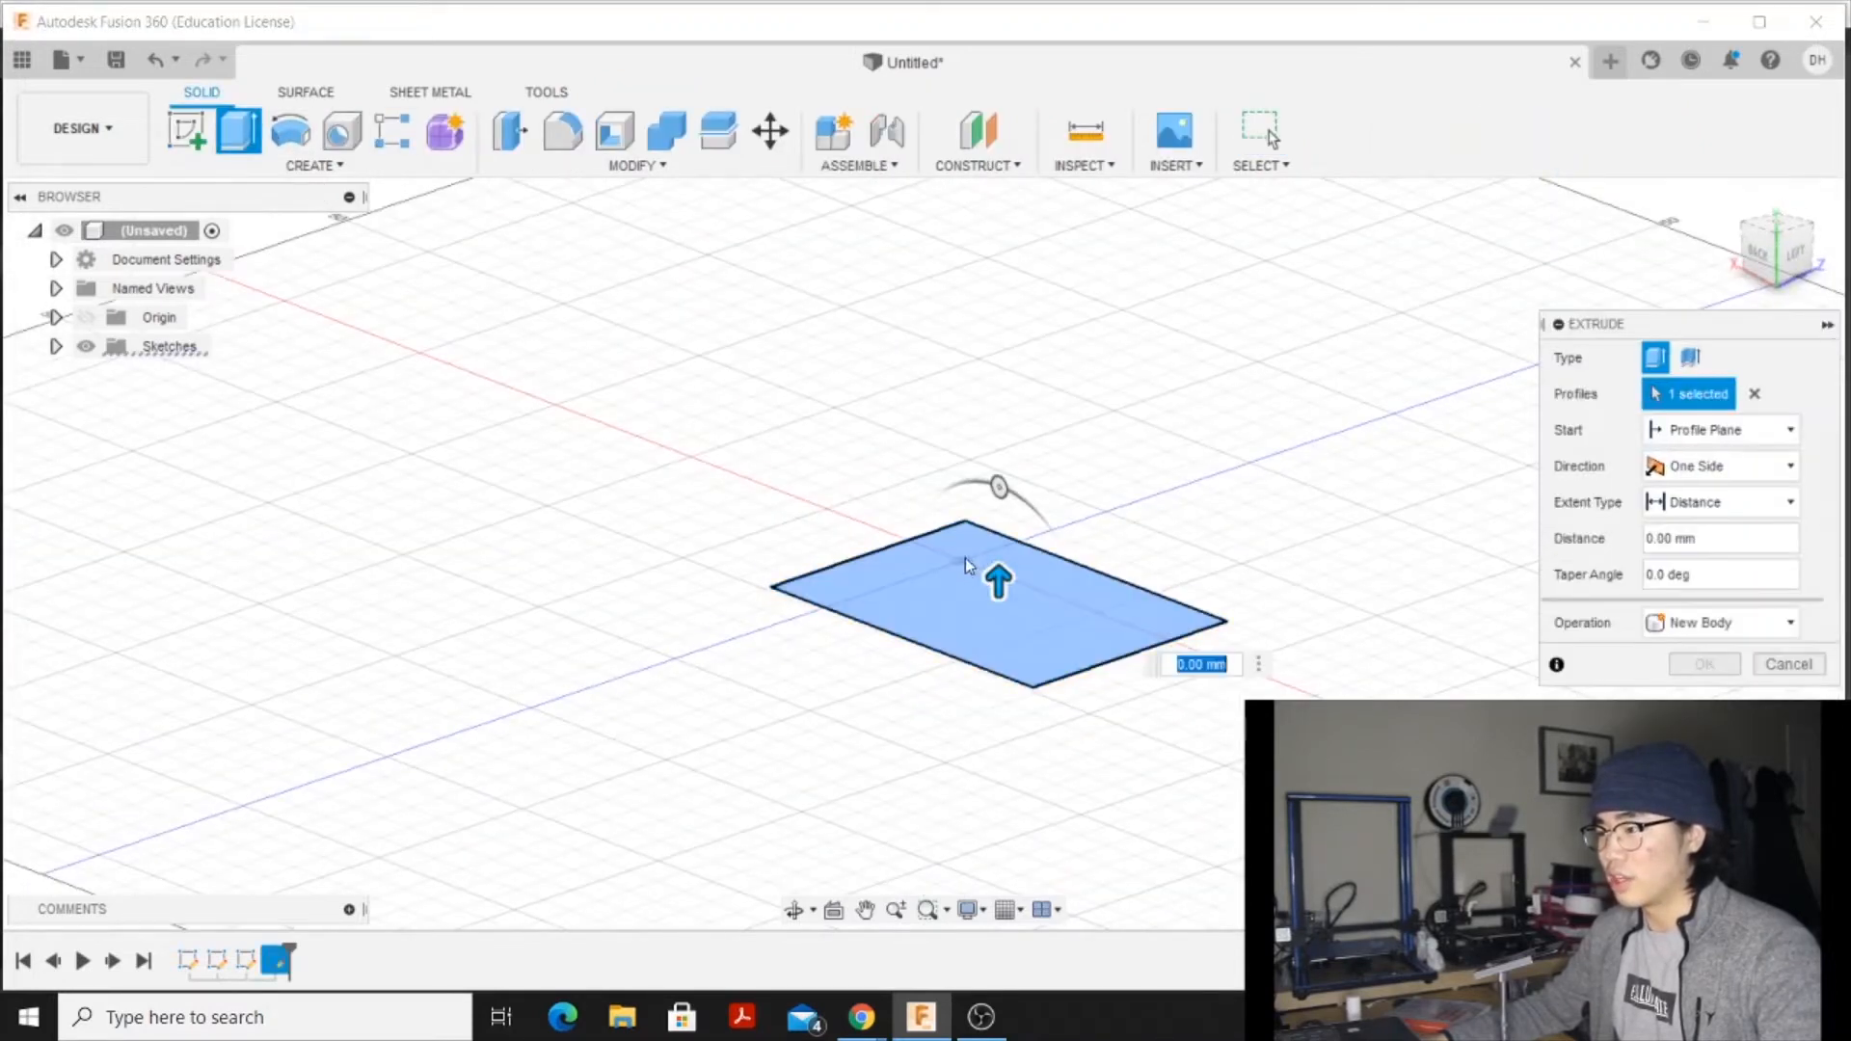
pyautogui.moveTo(993, 579); pyautogui.dragTo(996, 537)
pyautogui.click(1705, 664)
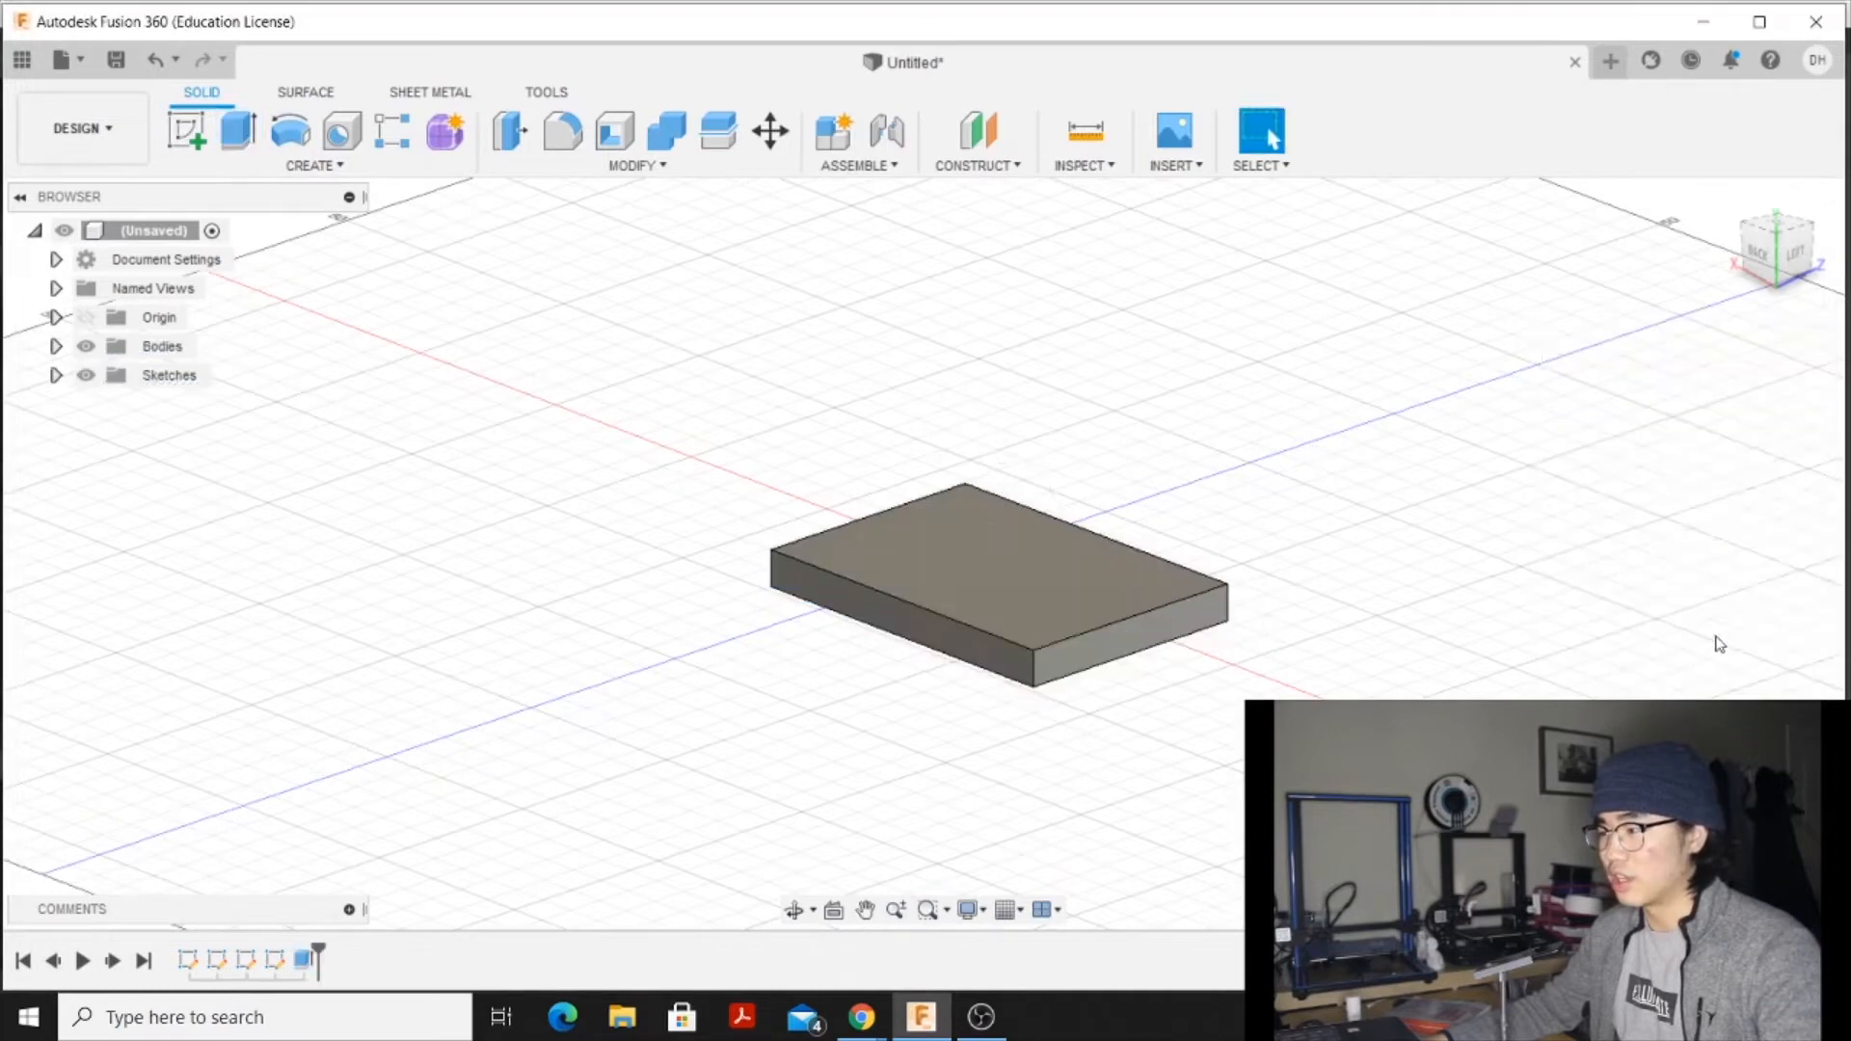
pyautogui.hotkey('ctrl', 'z')
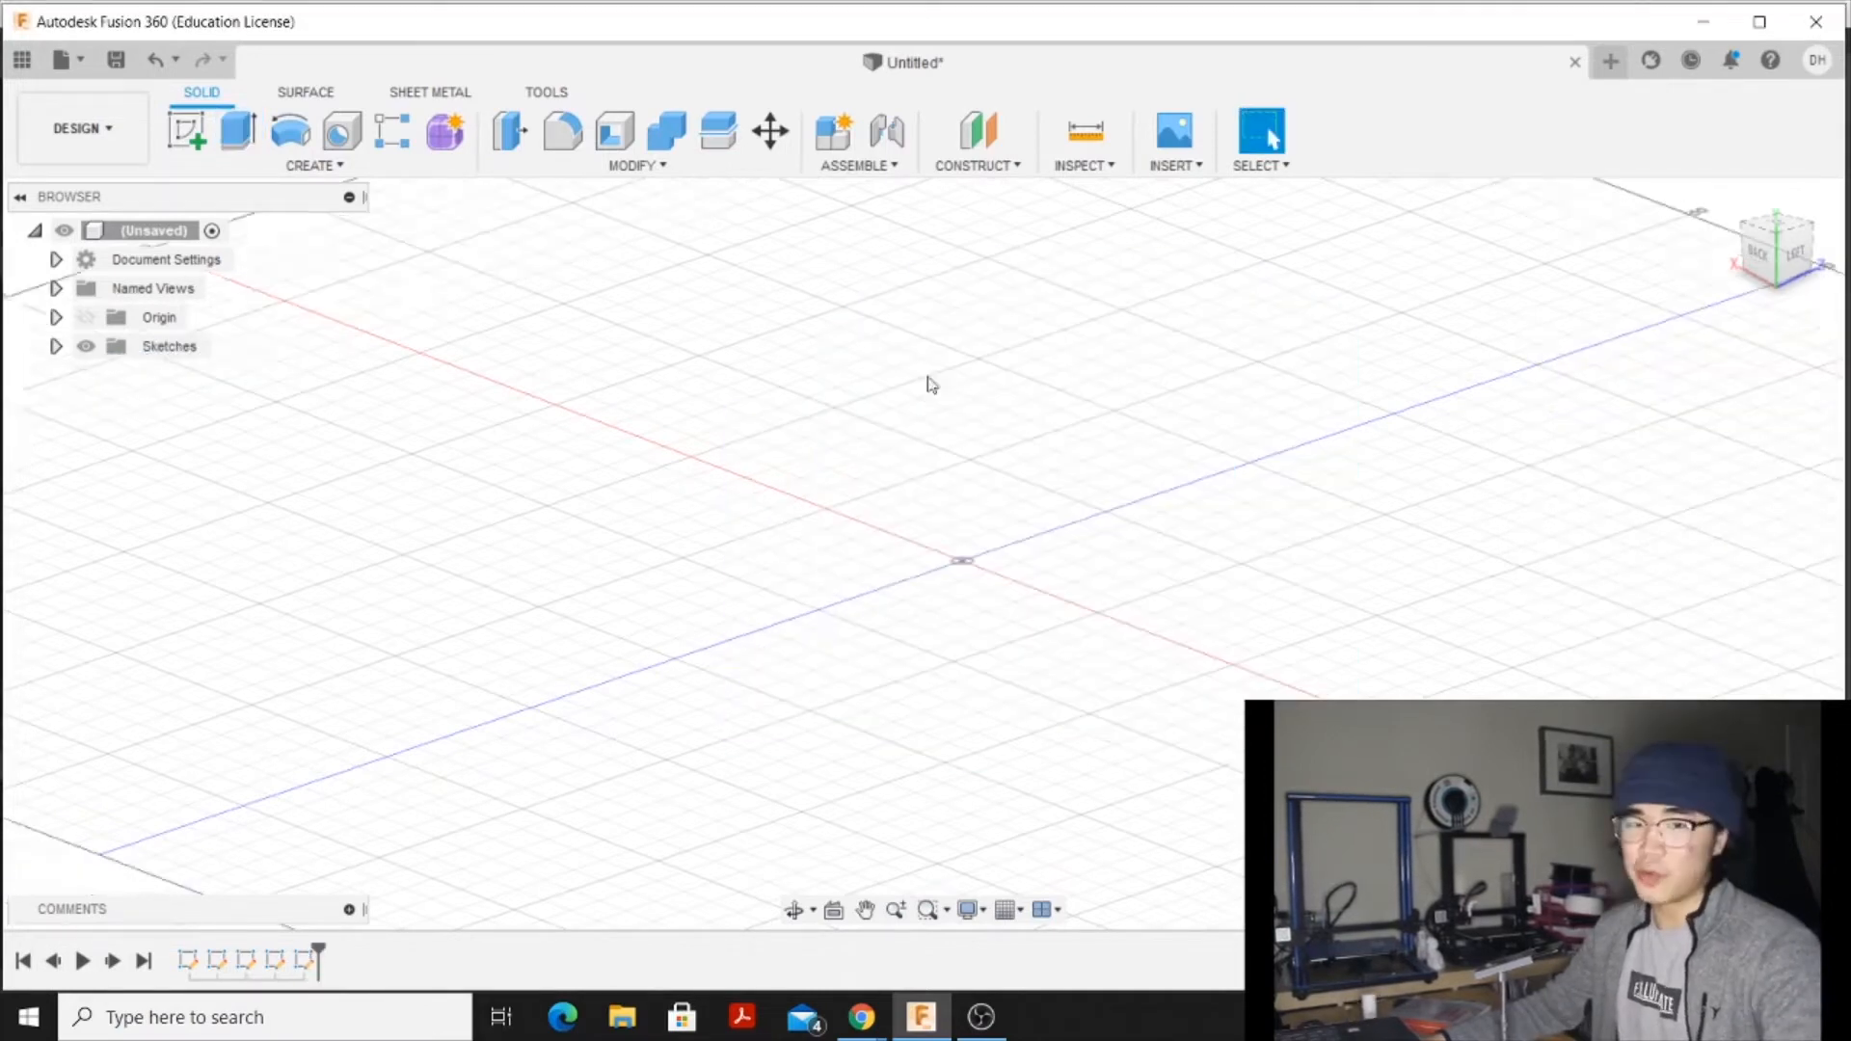
# Start a sketch on the vertical XY plane and draw a straight line along the vertical axis through the origin
pyautogui.click(189, 131)
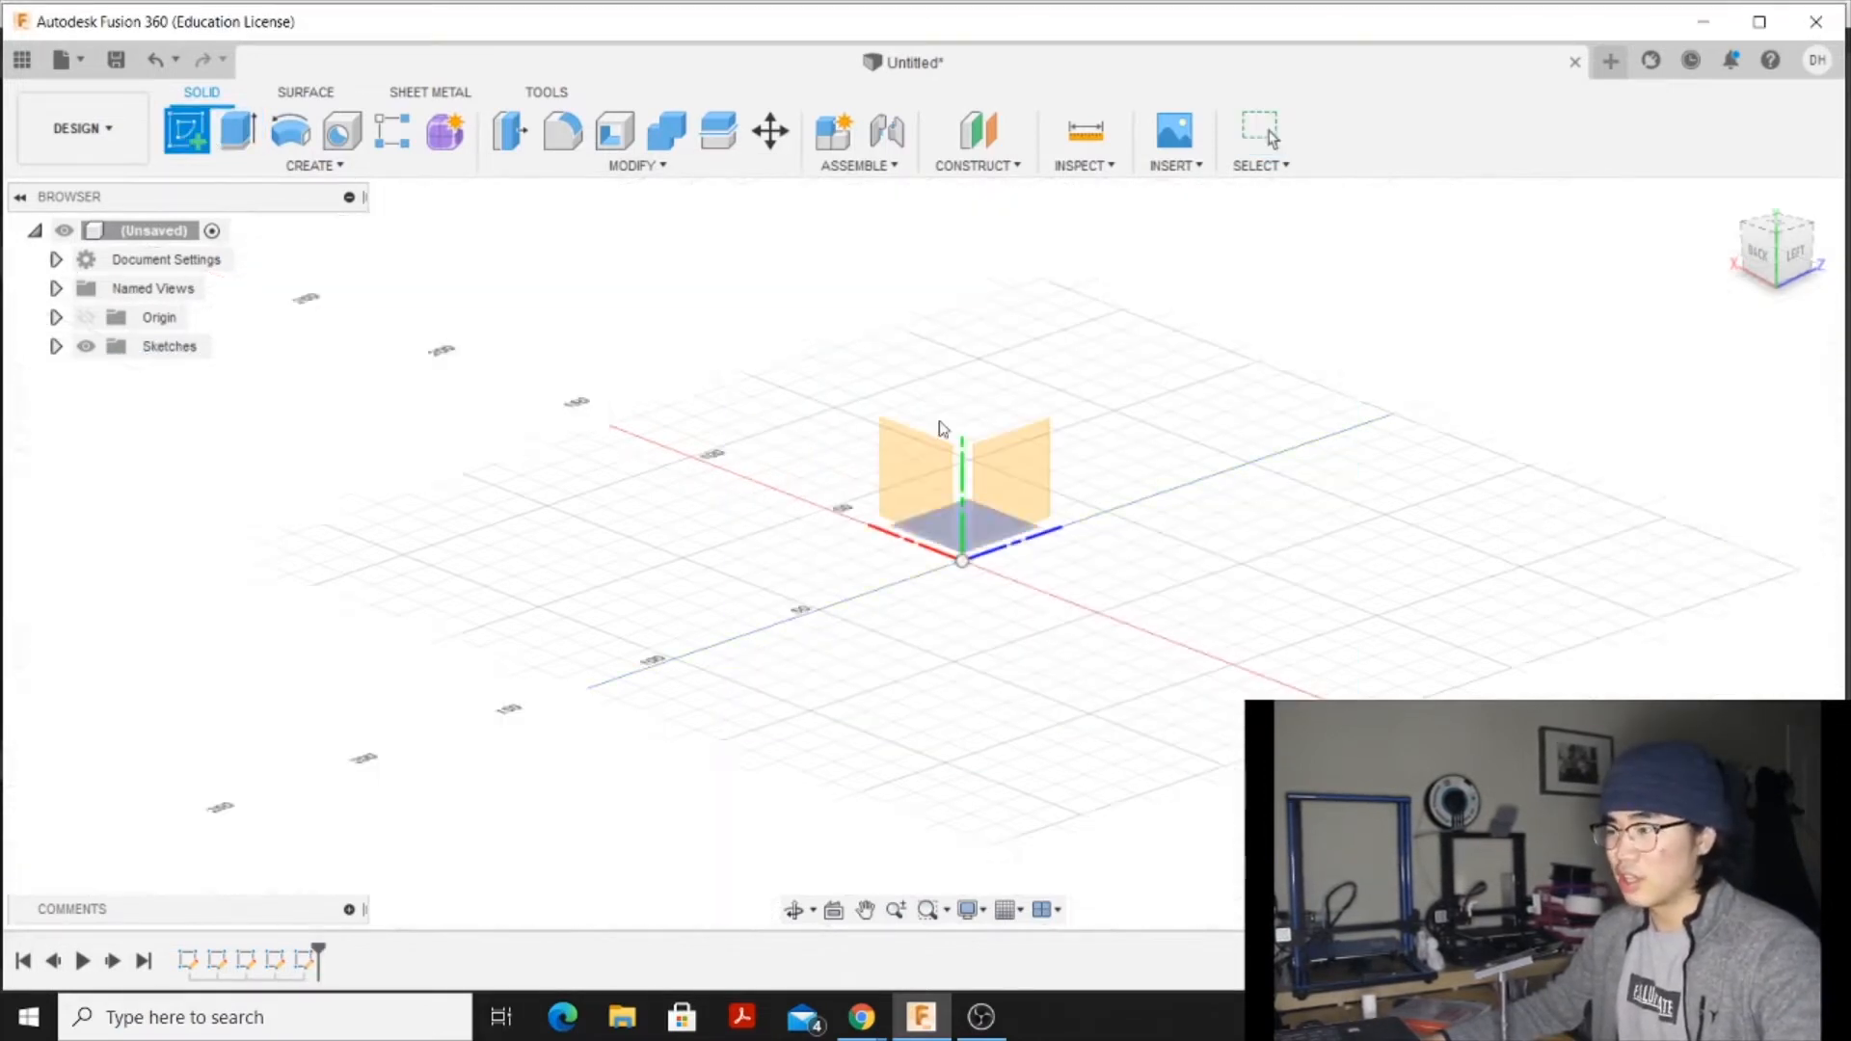
pyautogui.click(919, 462)
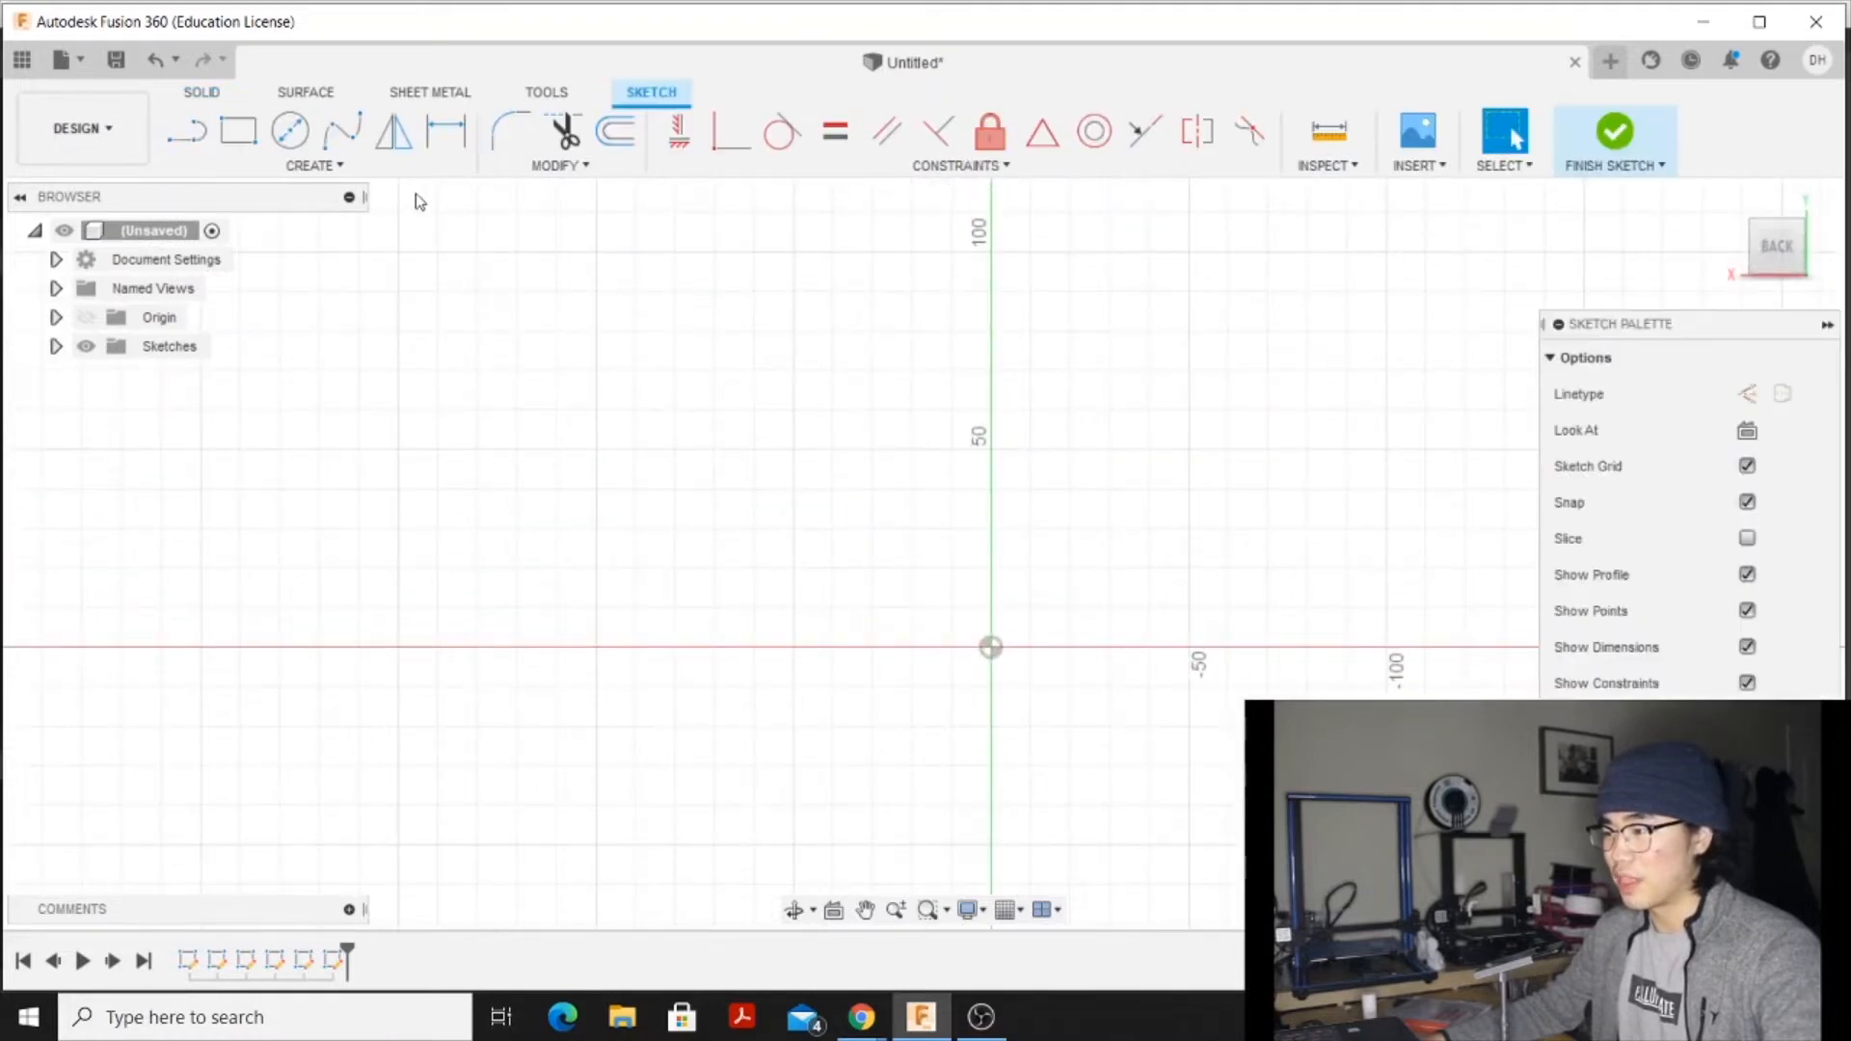
pyautogui.click(214, 134)
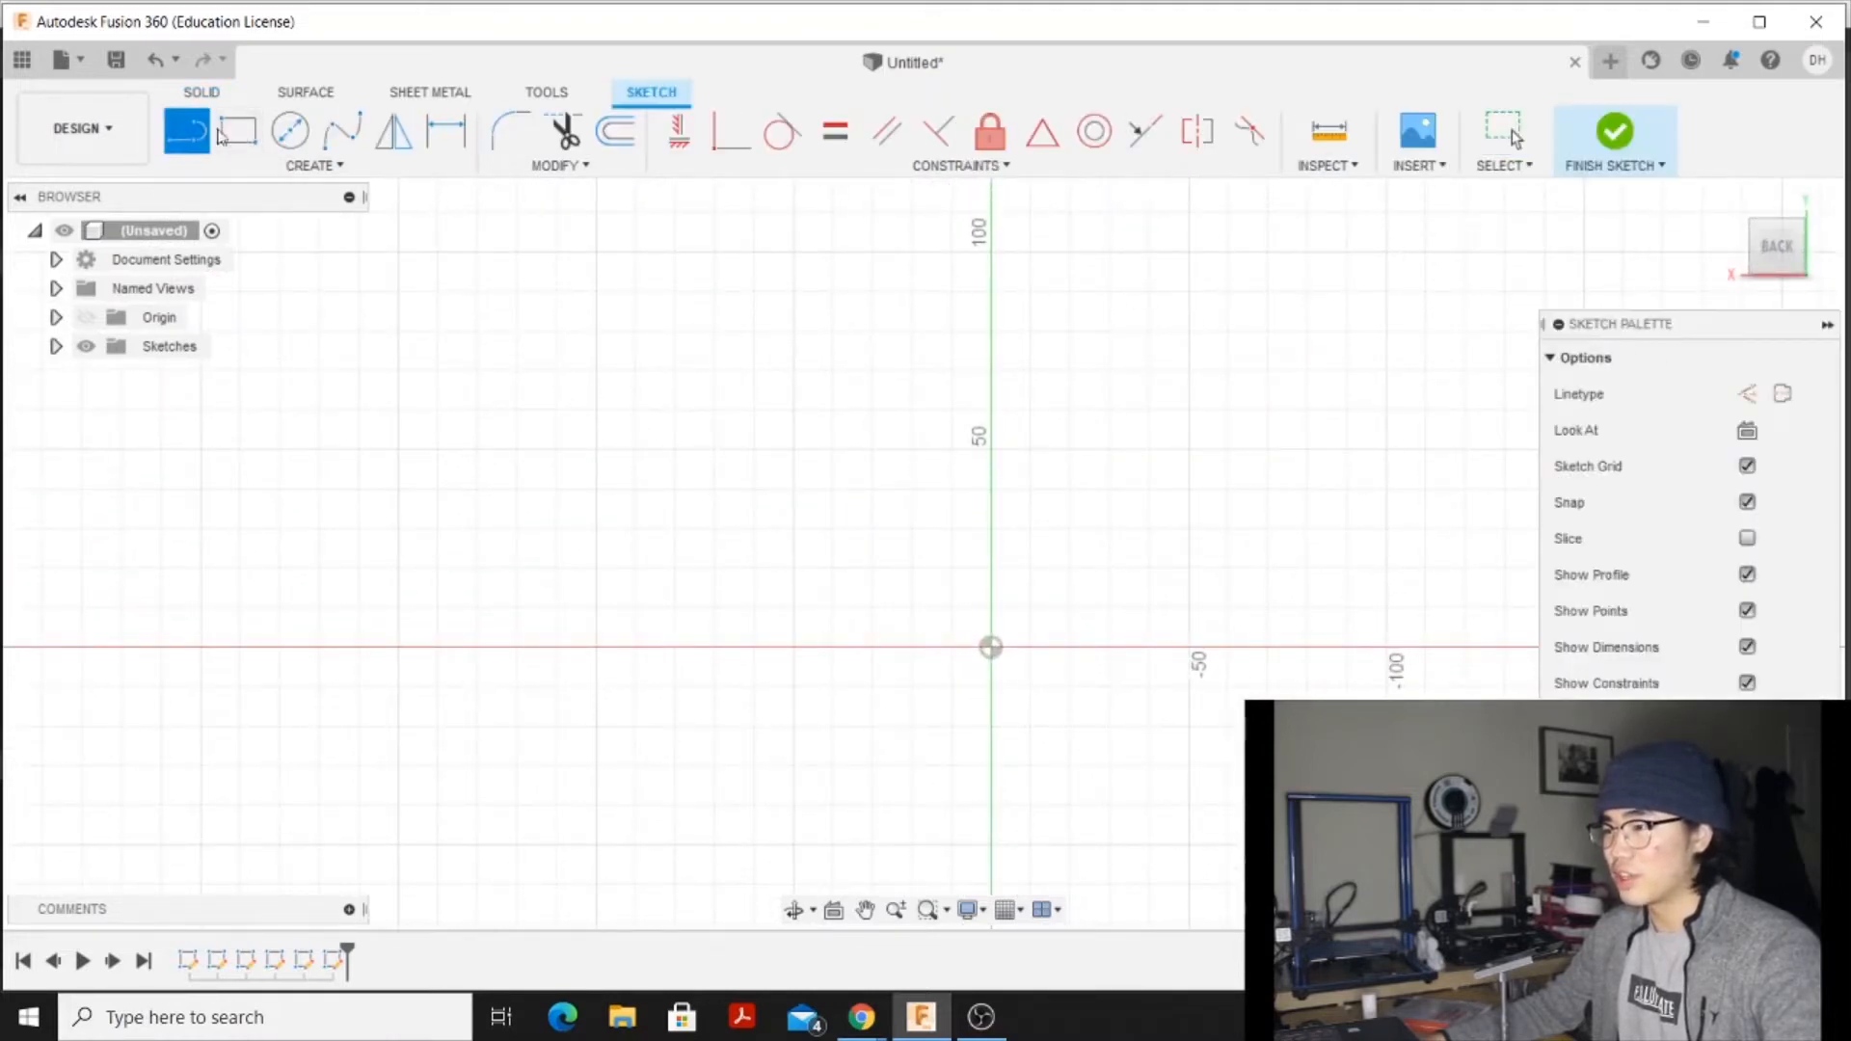
pyautogui.click(991, 353)
pyautogui.click(991, 714)
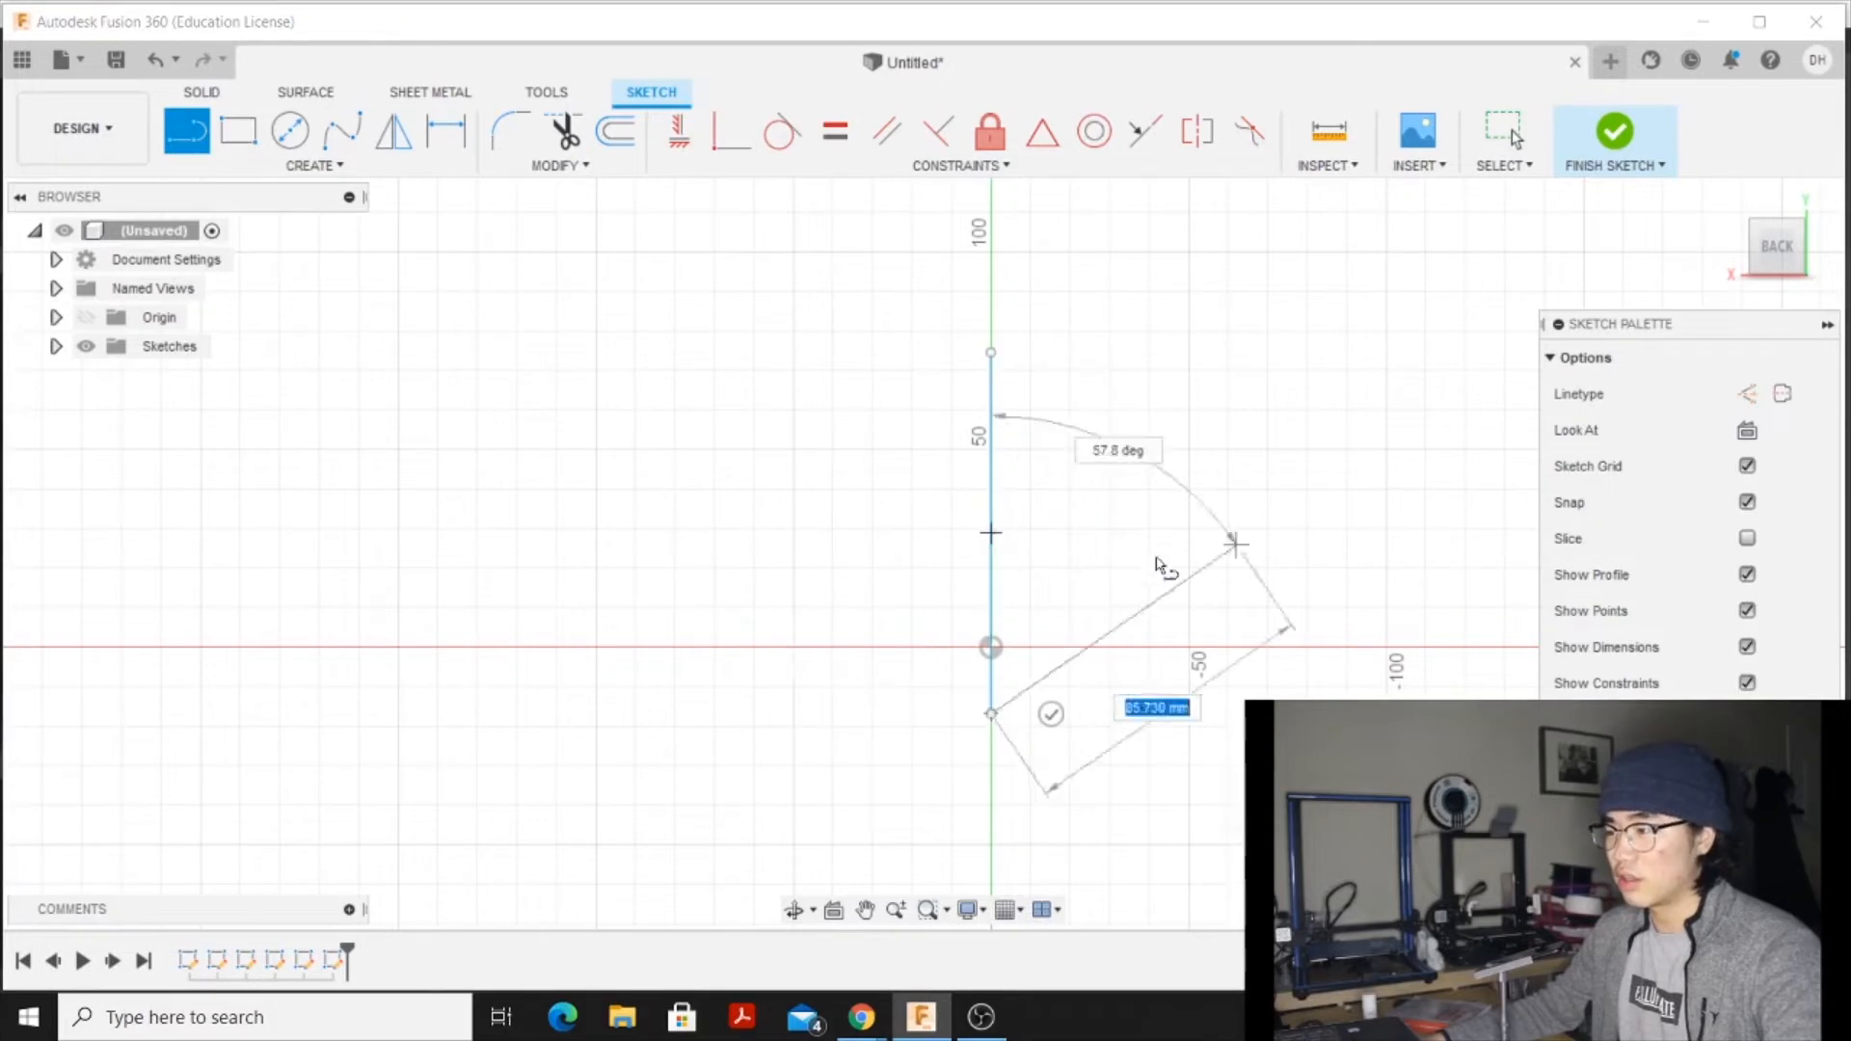
# Draw a wavy fit-point spline joining both ends of the vertical line into a closed profile, and finish the sketch
pyautogui.click(342, 131)
pyautogui.click(991, 352)
pyautogui.click(1128, 439)
pyautogui.click(1082, 561)
pyautogui.click(1099, 656)
pyautogui.click(991, 714)
pyautogui.click(1614, 132)
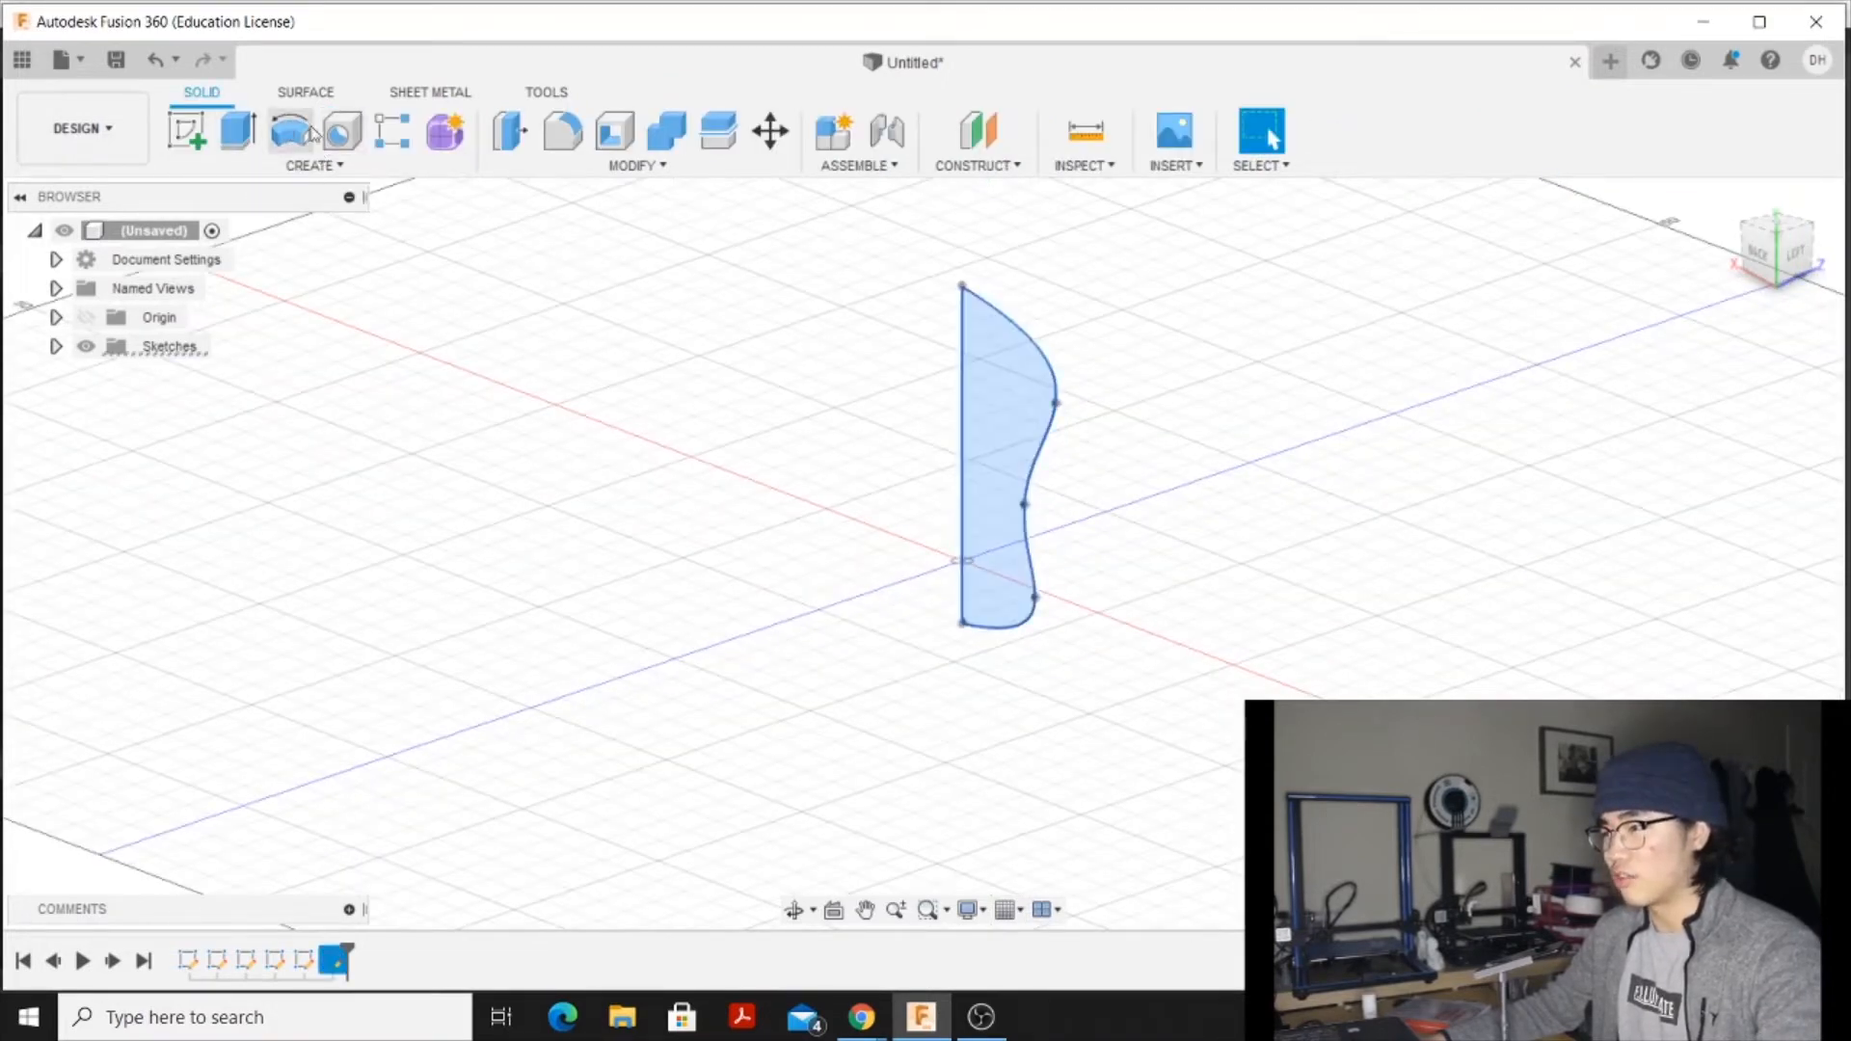
# Revolve the wavy profile 360 degrees around its straight edge as a new body, inspect it, and undo it
pyautogui.click(290, 130)
pyautogui.click(965, 386)
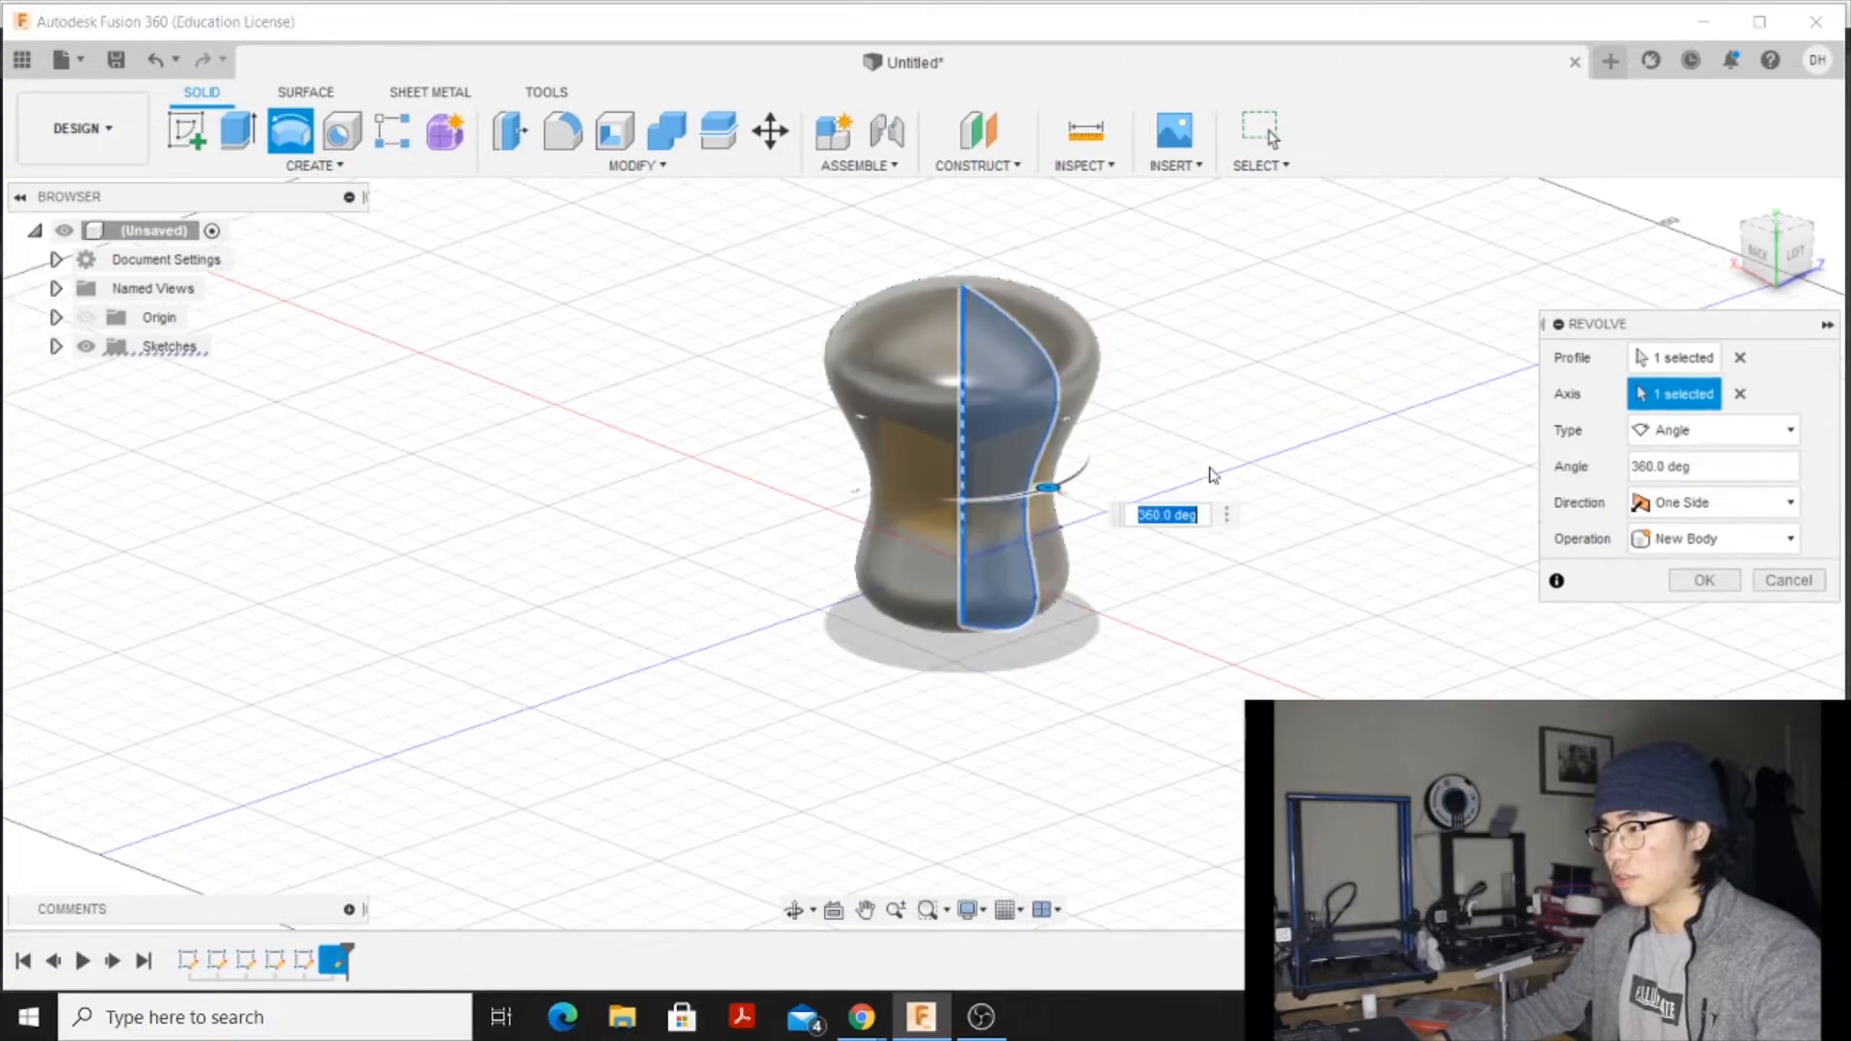
pyautogui.press('Return')
pyautogui.keyDown('shift'); pyautogui.moveTo(1264, 443); pyautogui.dragTo(627, 464, button='middle'); pyautogui.keyUp('shift')
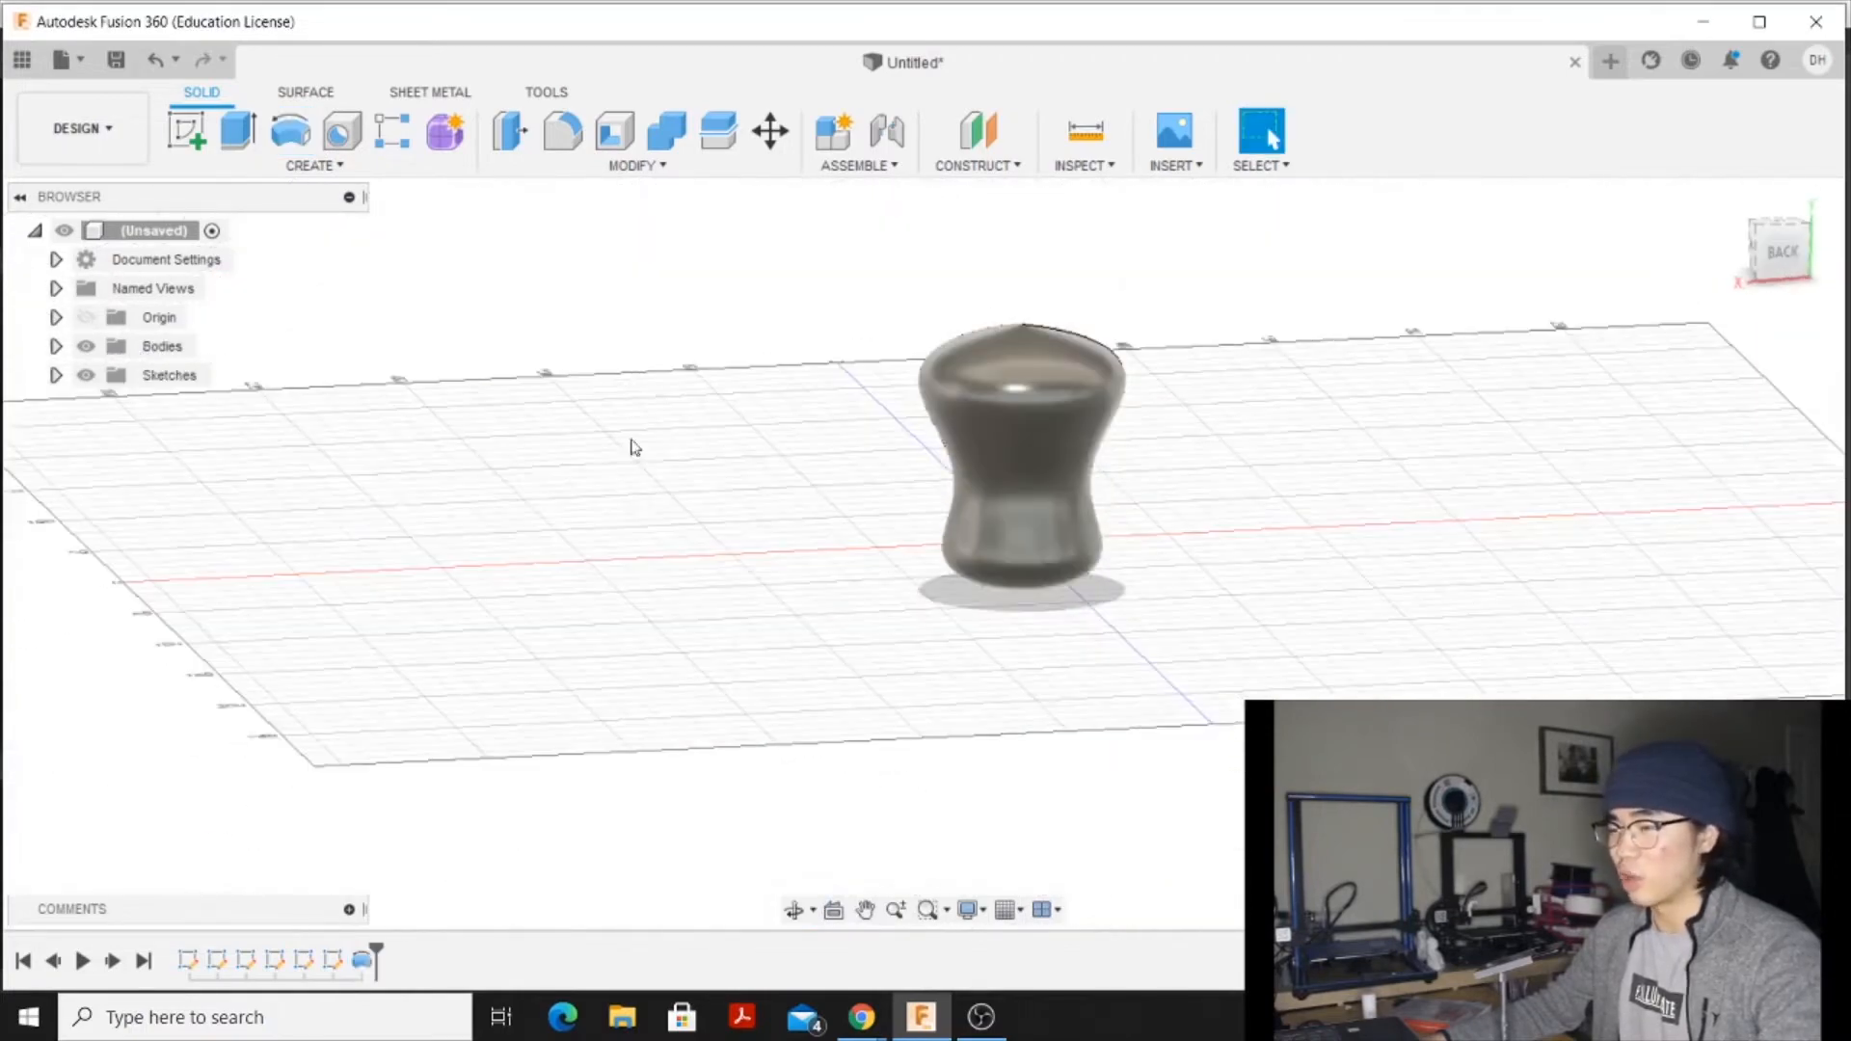
pyautogui.keyDown('shift'); pyautogui.moveTo(1268, 397); pyautogui.dragTo(1186, 483, button='middle'); pyautogui.keyUp('shift')
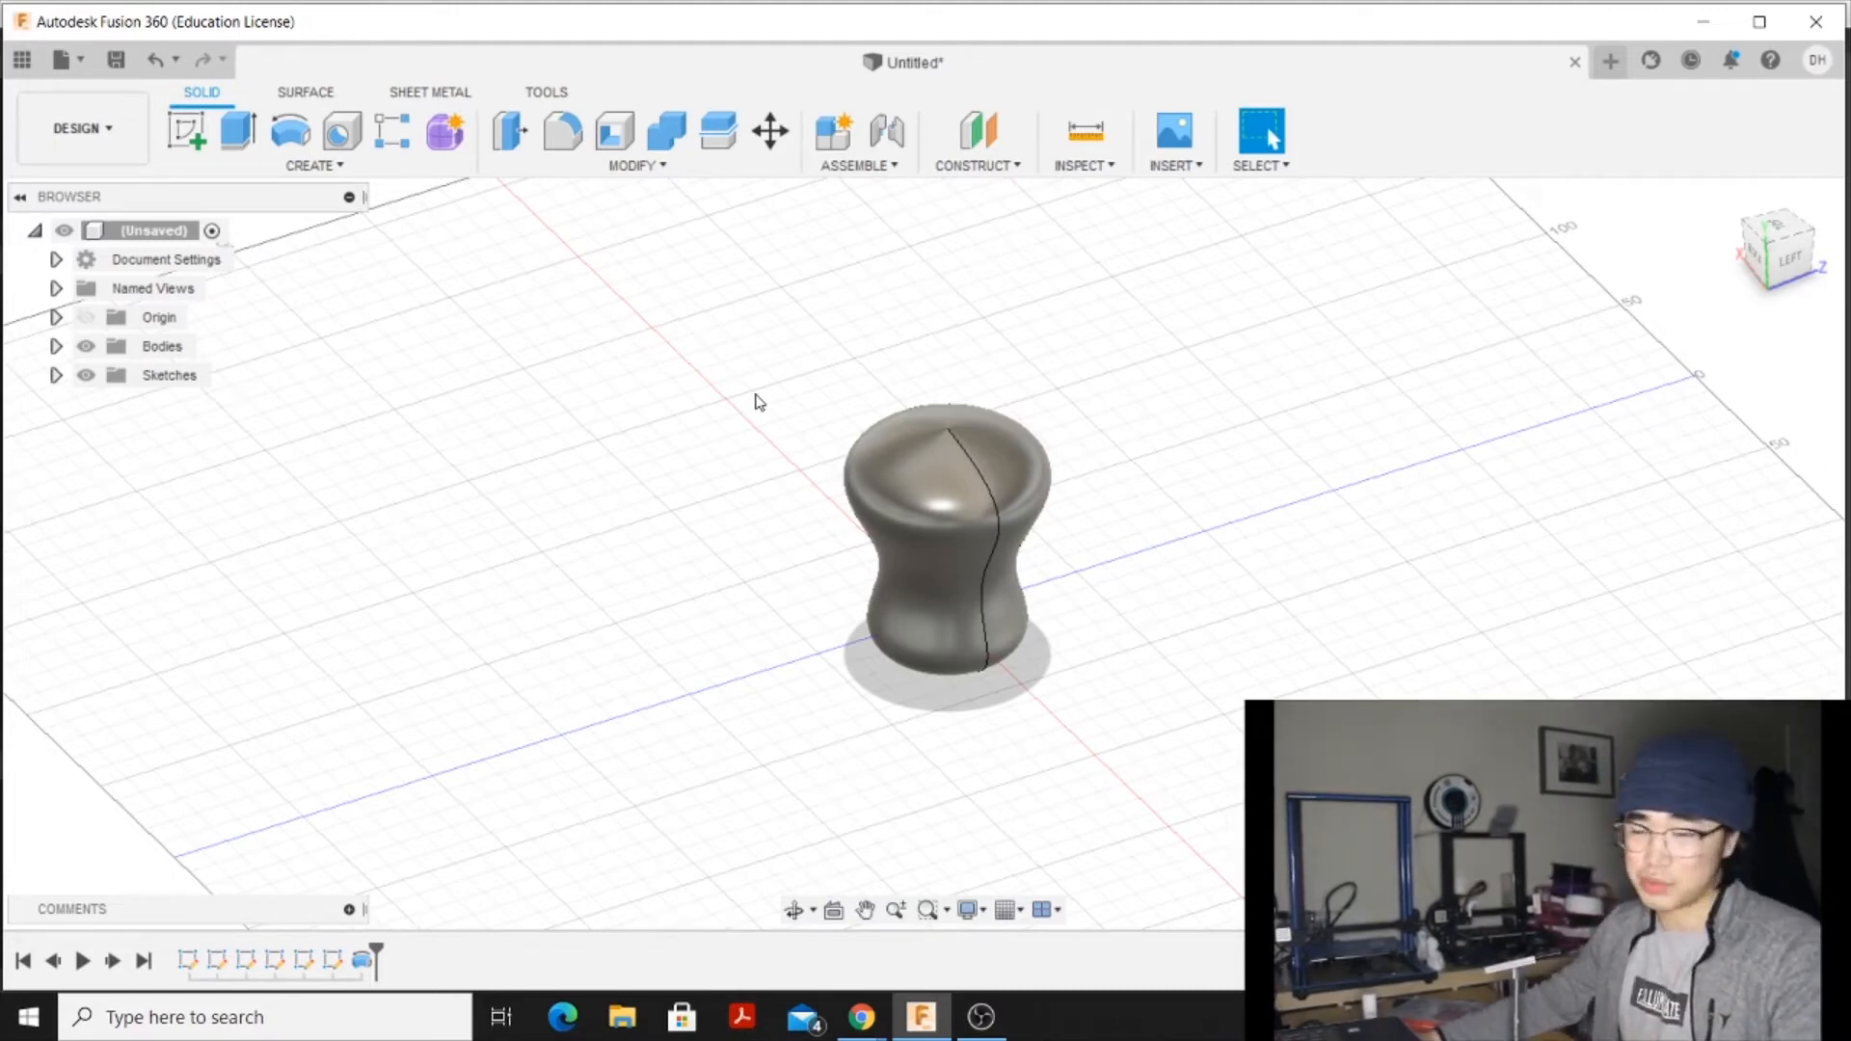
pyautogui.hotkey('ctrl', 'z')
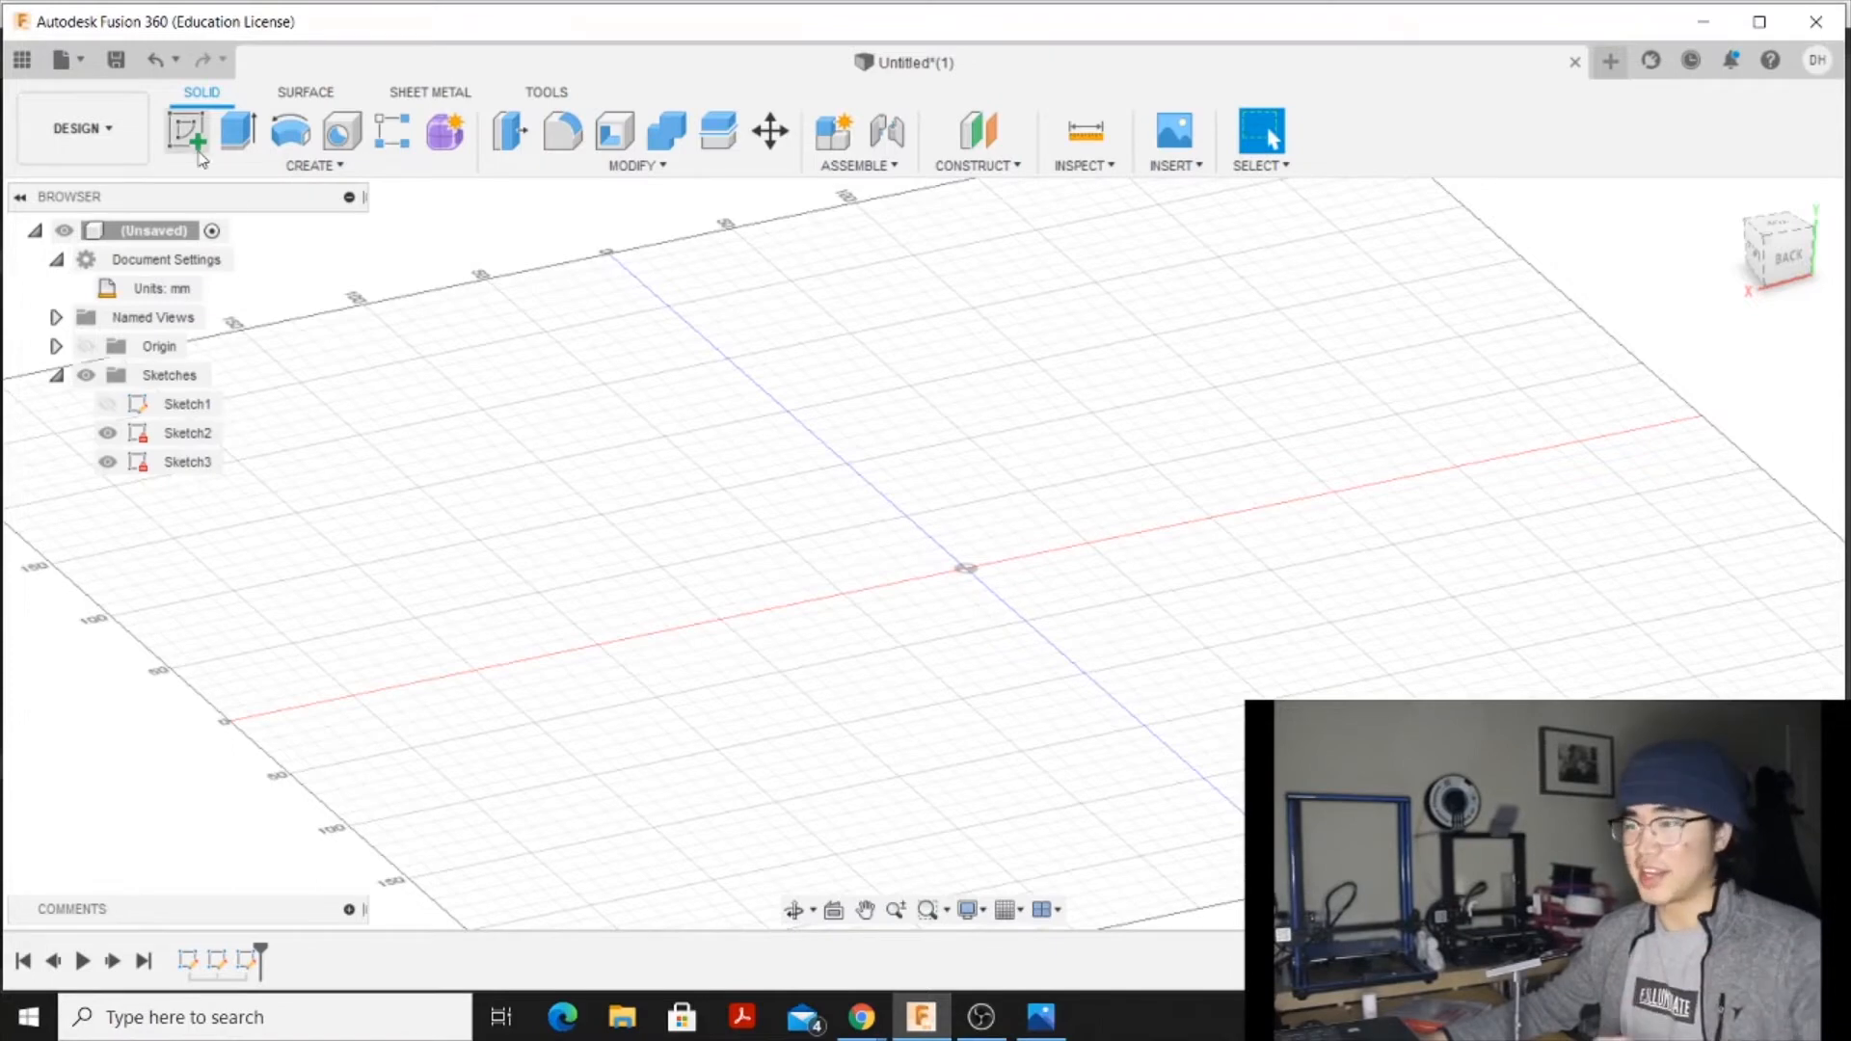
# Start a sketch on the vertical XY plane and draw connected lines for a slanted lip, a horizontal base and a long rising slope
pyautogui.click(206, 118)
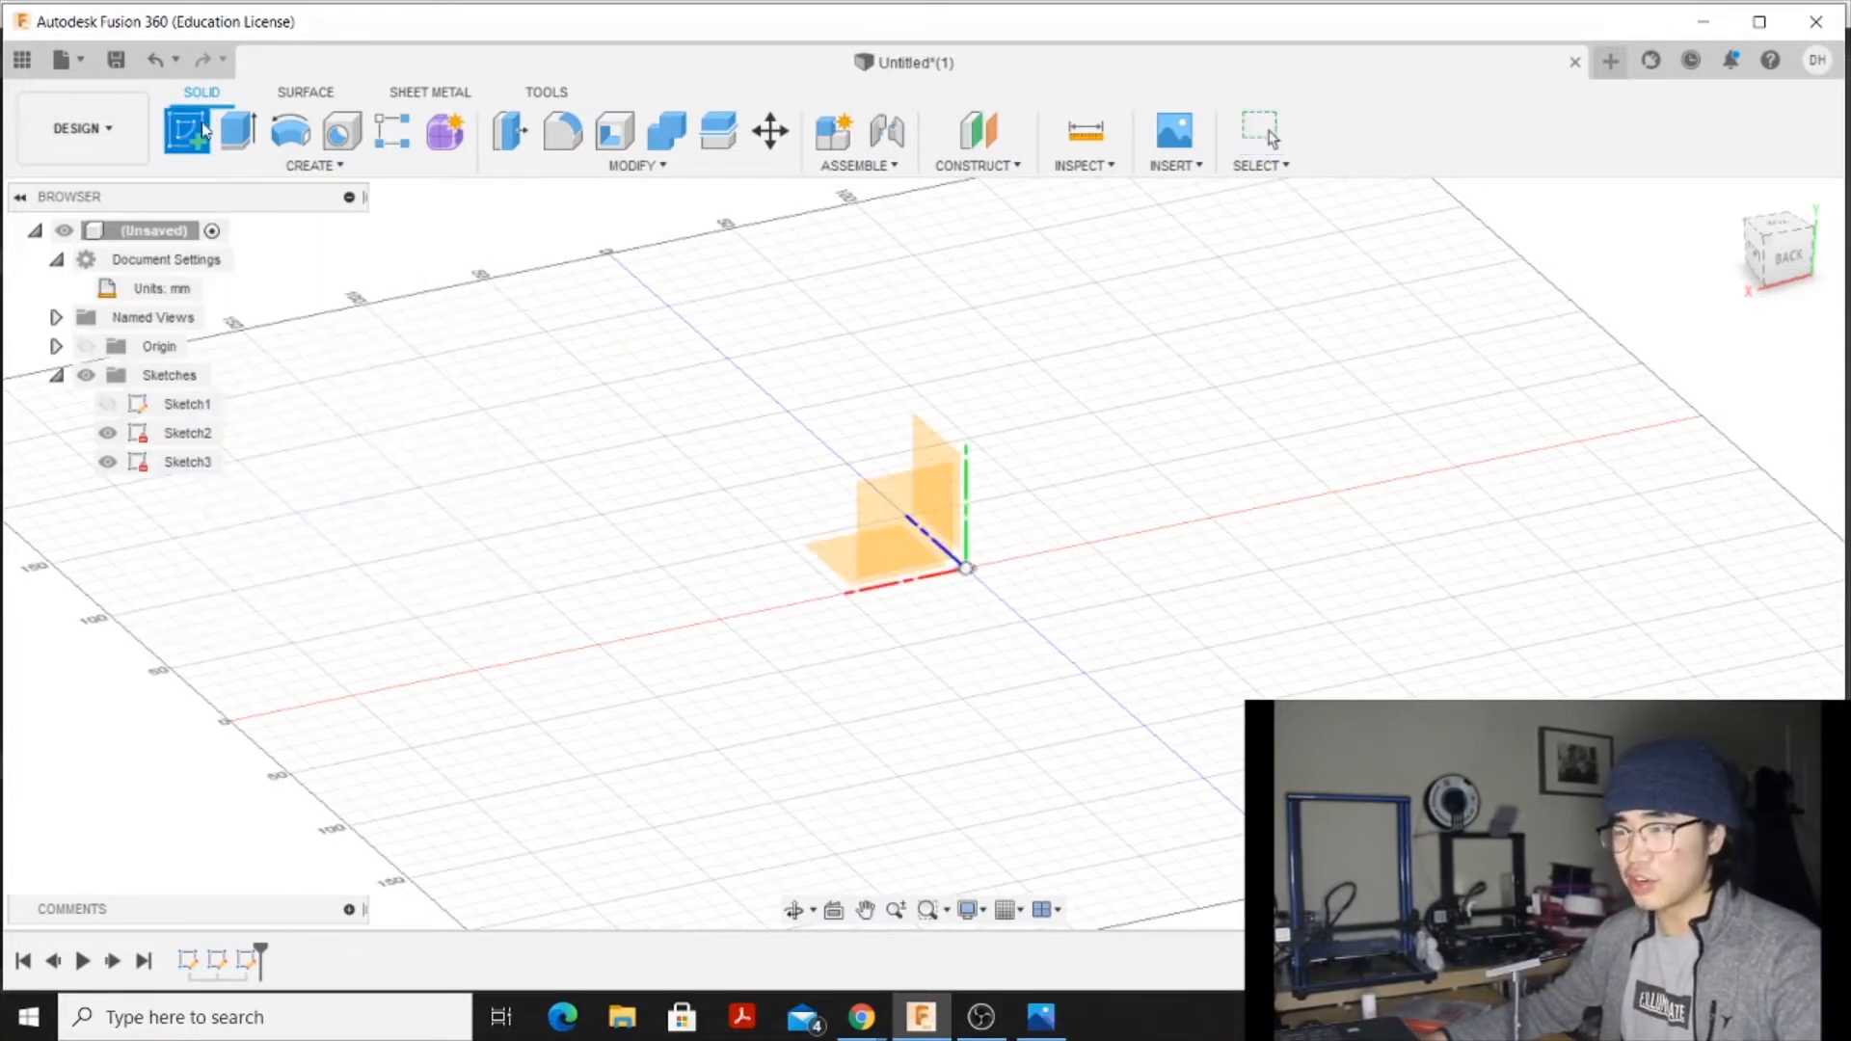
pyautogui.click(906, 559)
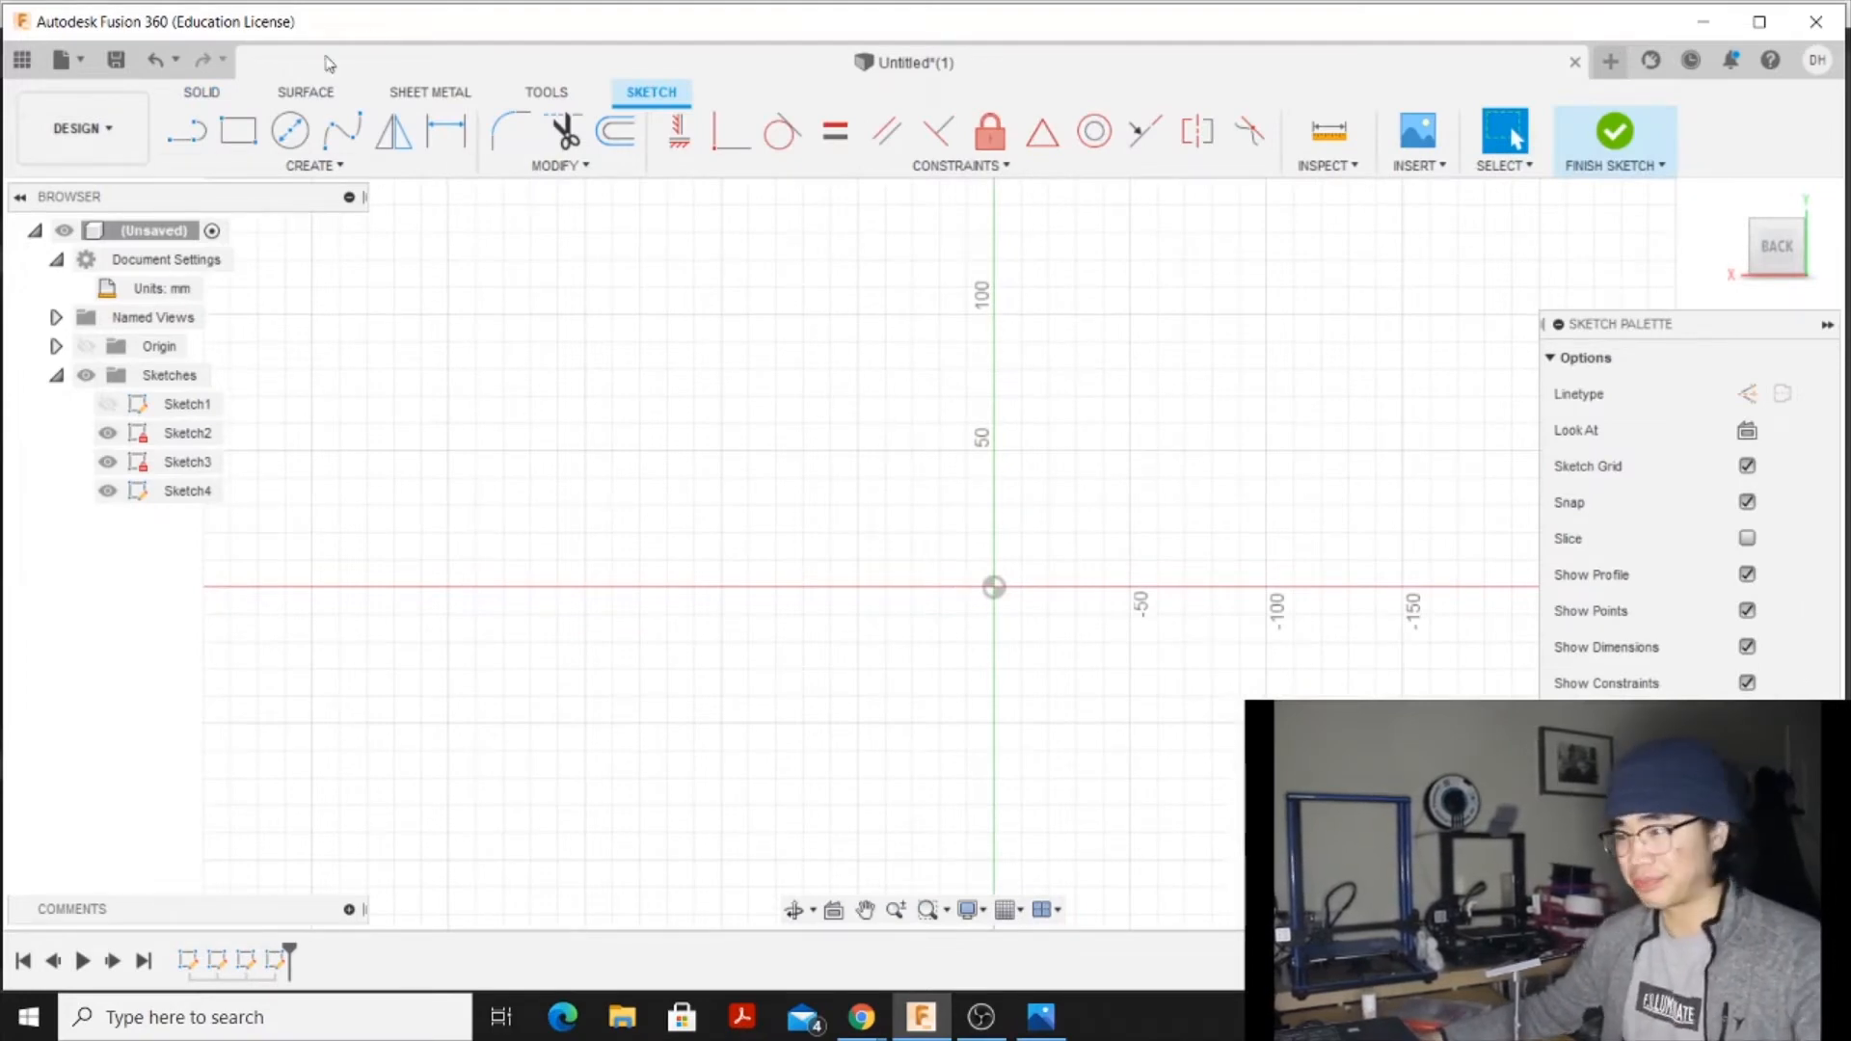
pyautogui.press('l')
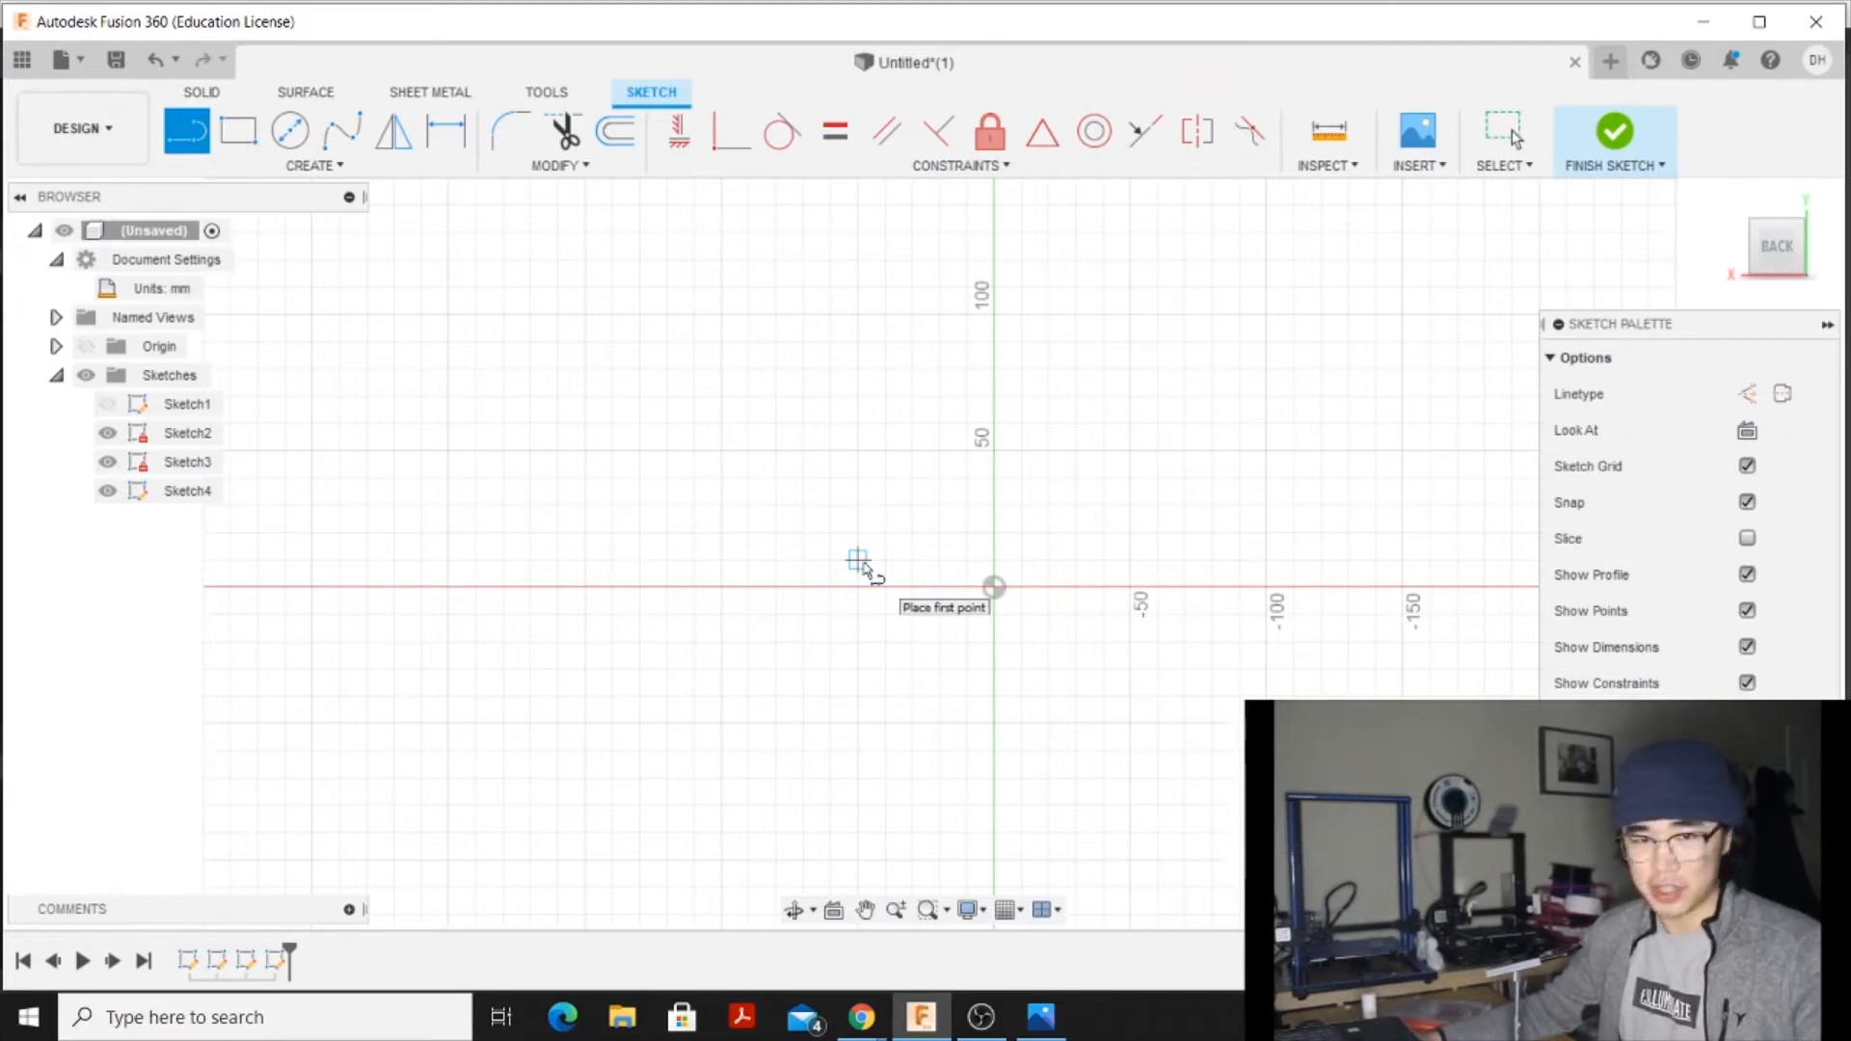
pyautogui.click(858, 560)
pyautogui.click(819, 649)
pyautogui.click(940, 649)
pyautogui.click(1054, 376)
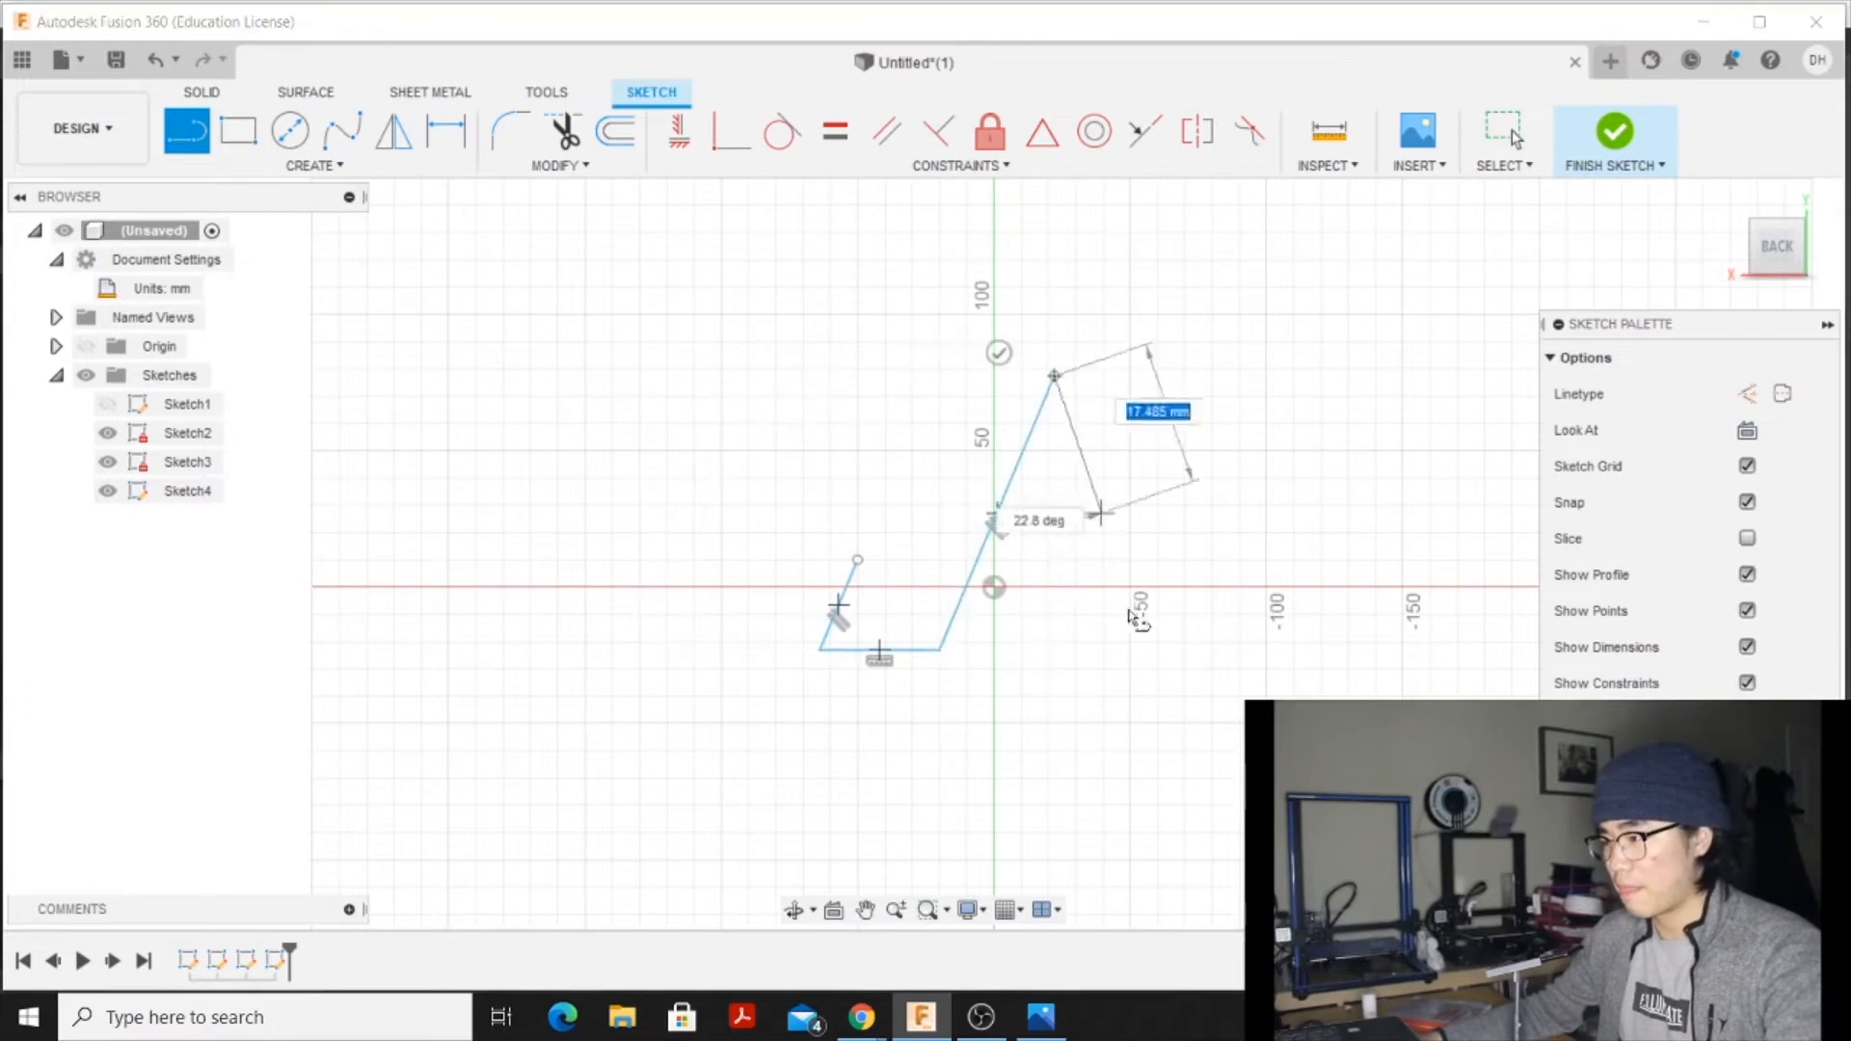
# Continue the lines down the rear leg and back over the apex, slope, base and lip to close the stand profile
pyautogui.click(1161, 649)
pyautogui.click(1051, 318)
pyautogui.click(923, 590)
pyautogui.click(884, 552)
pyautogui.hotkey('ctrl', 'z')
pyautogui.click(857, 614)
pyautogui.scroll(3, 886, 555)
pyautogui.click(840, 563)
pyautogui.scroll(-3, 1061, 482)
pyautogui.moveTo(1331, 425); pyautogui.dragTo(1157, 438, button='middle')
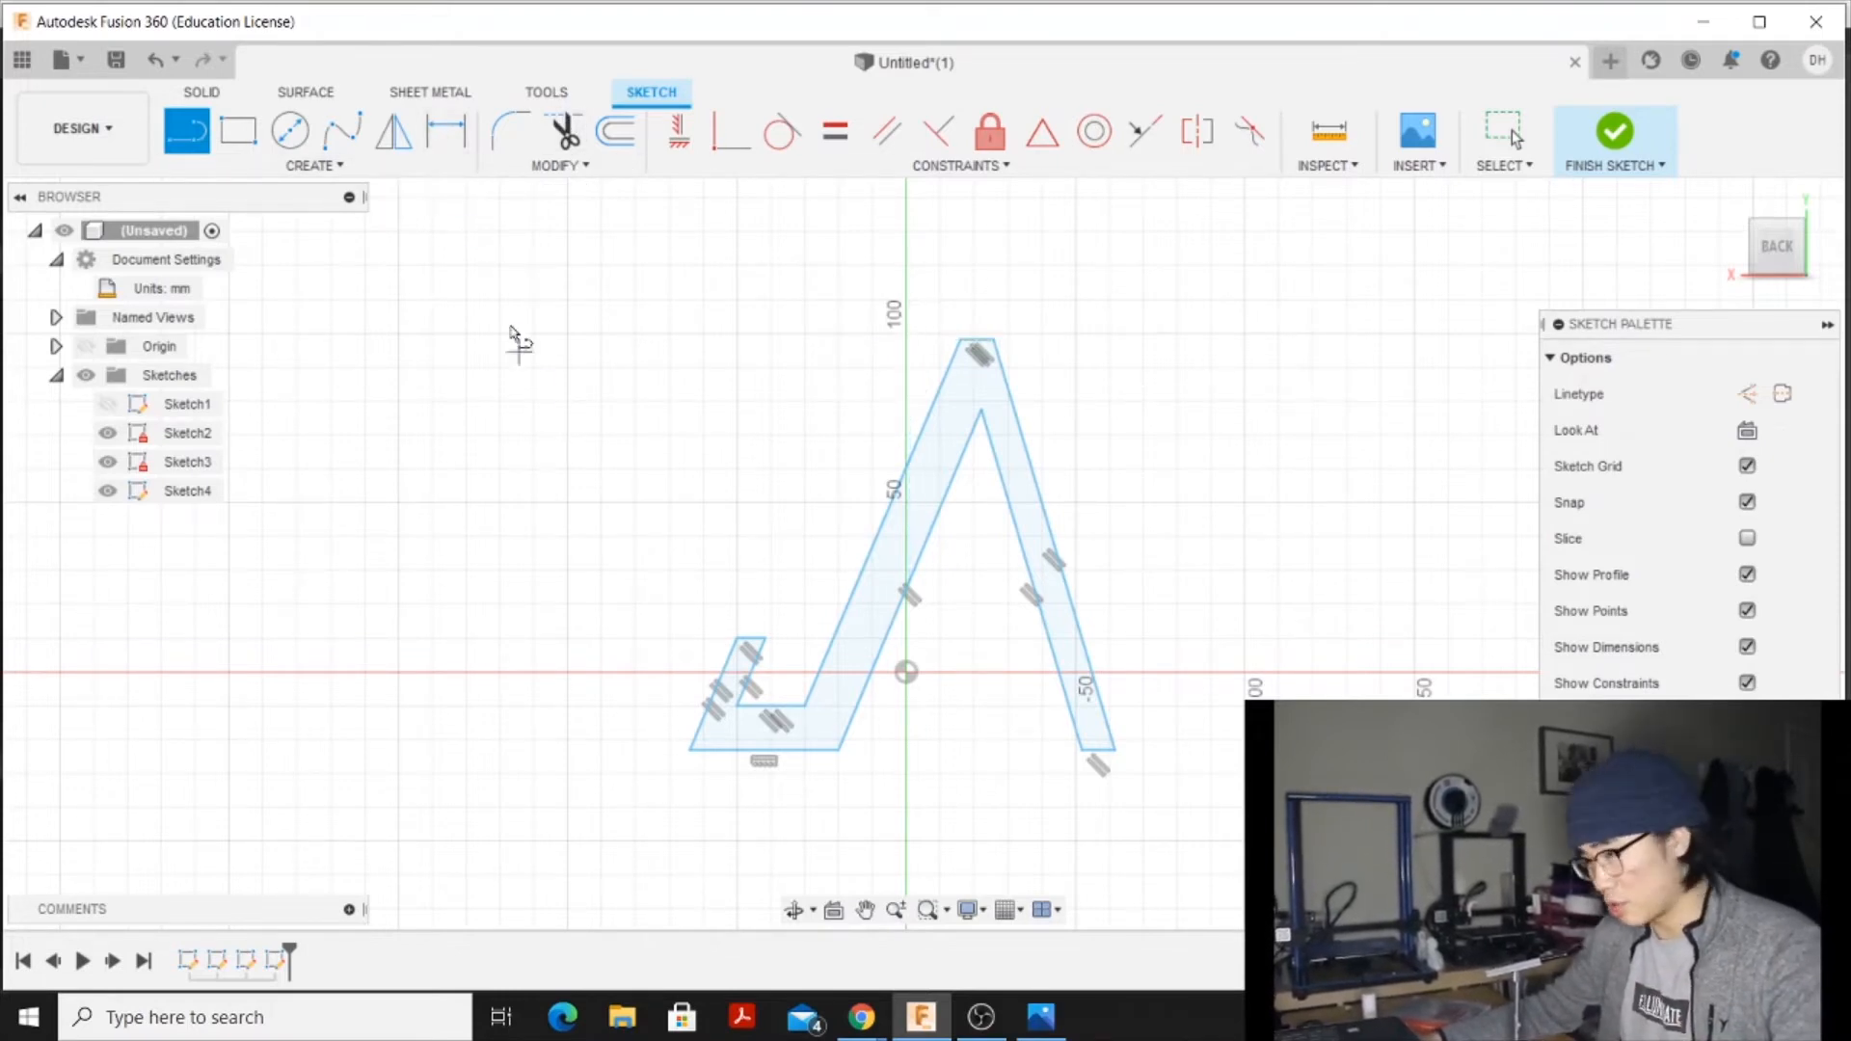
# Dimension the rear leg's thickness between its two long parallel edges to 4 mm
pyautogui.click(445, 133)
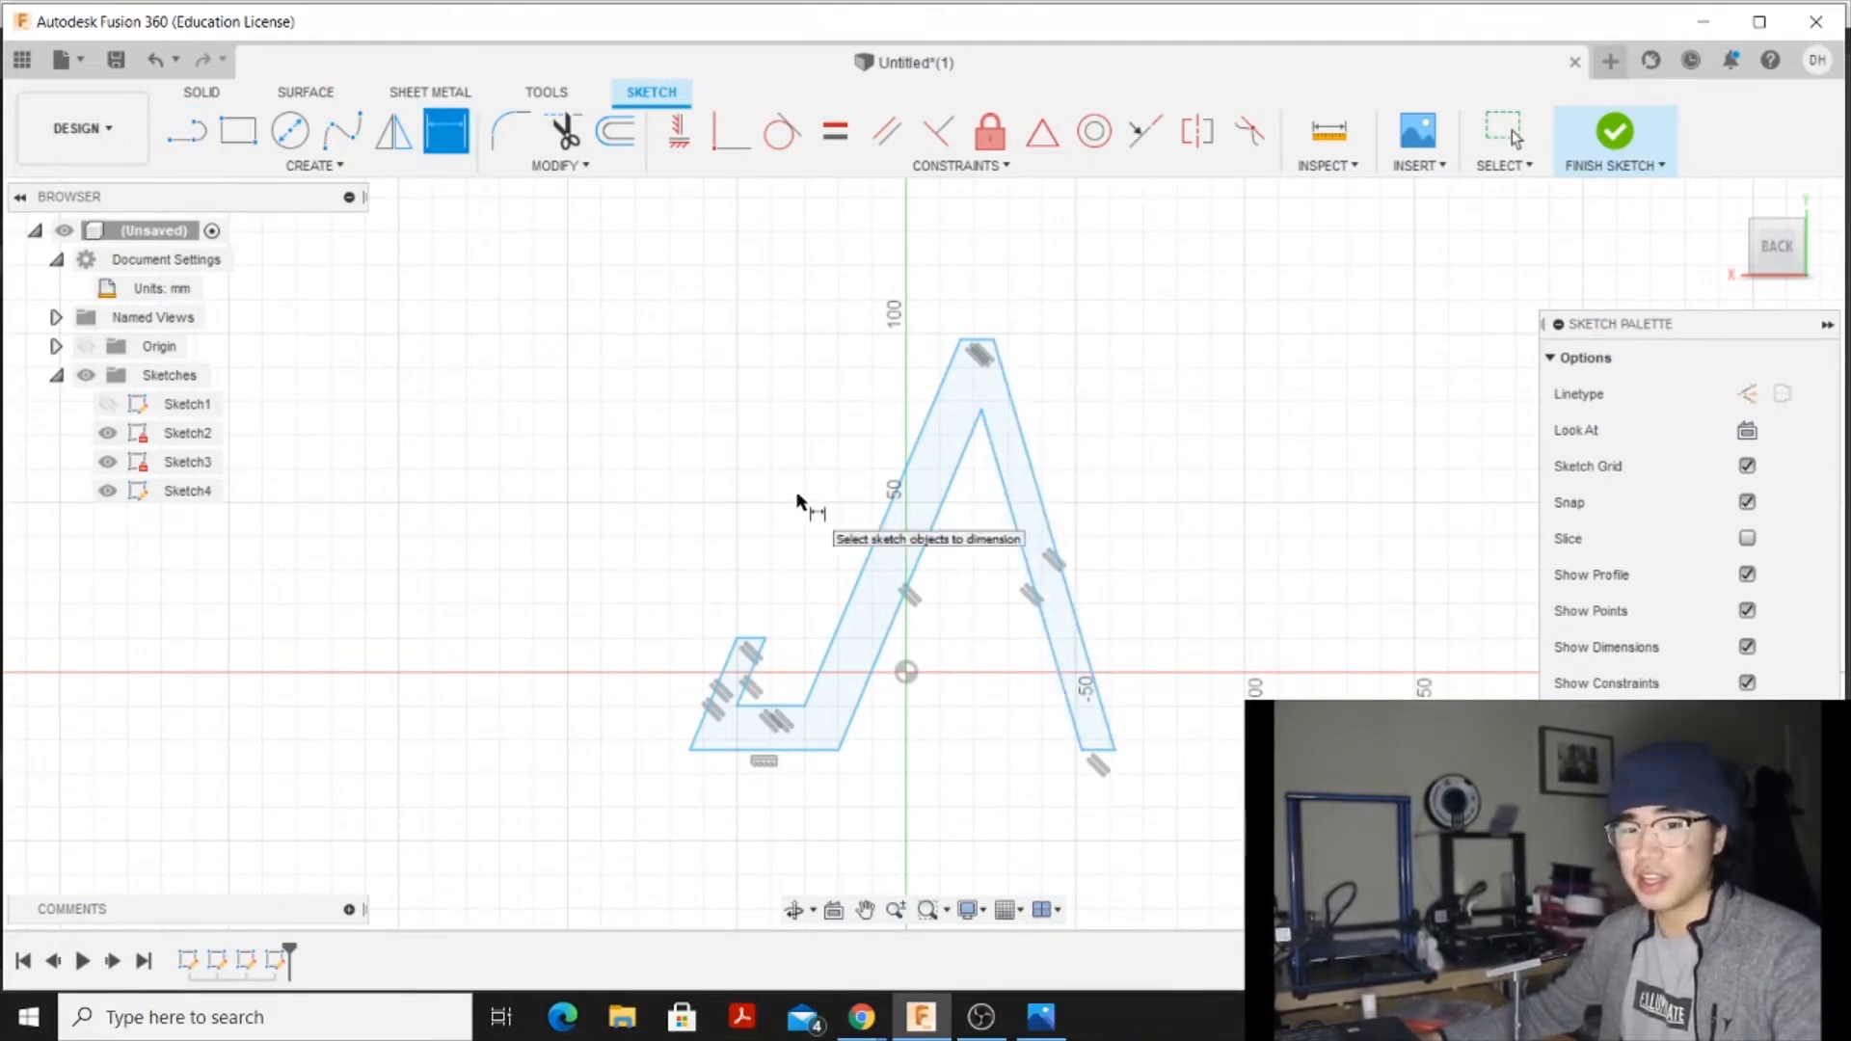
pyautogui.click(1024, 545)
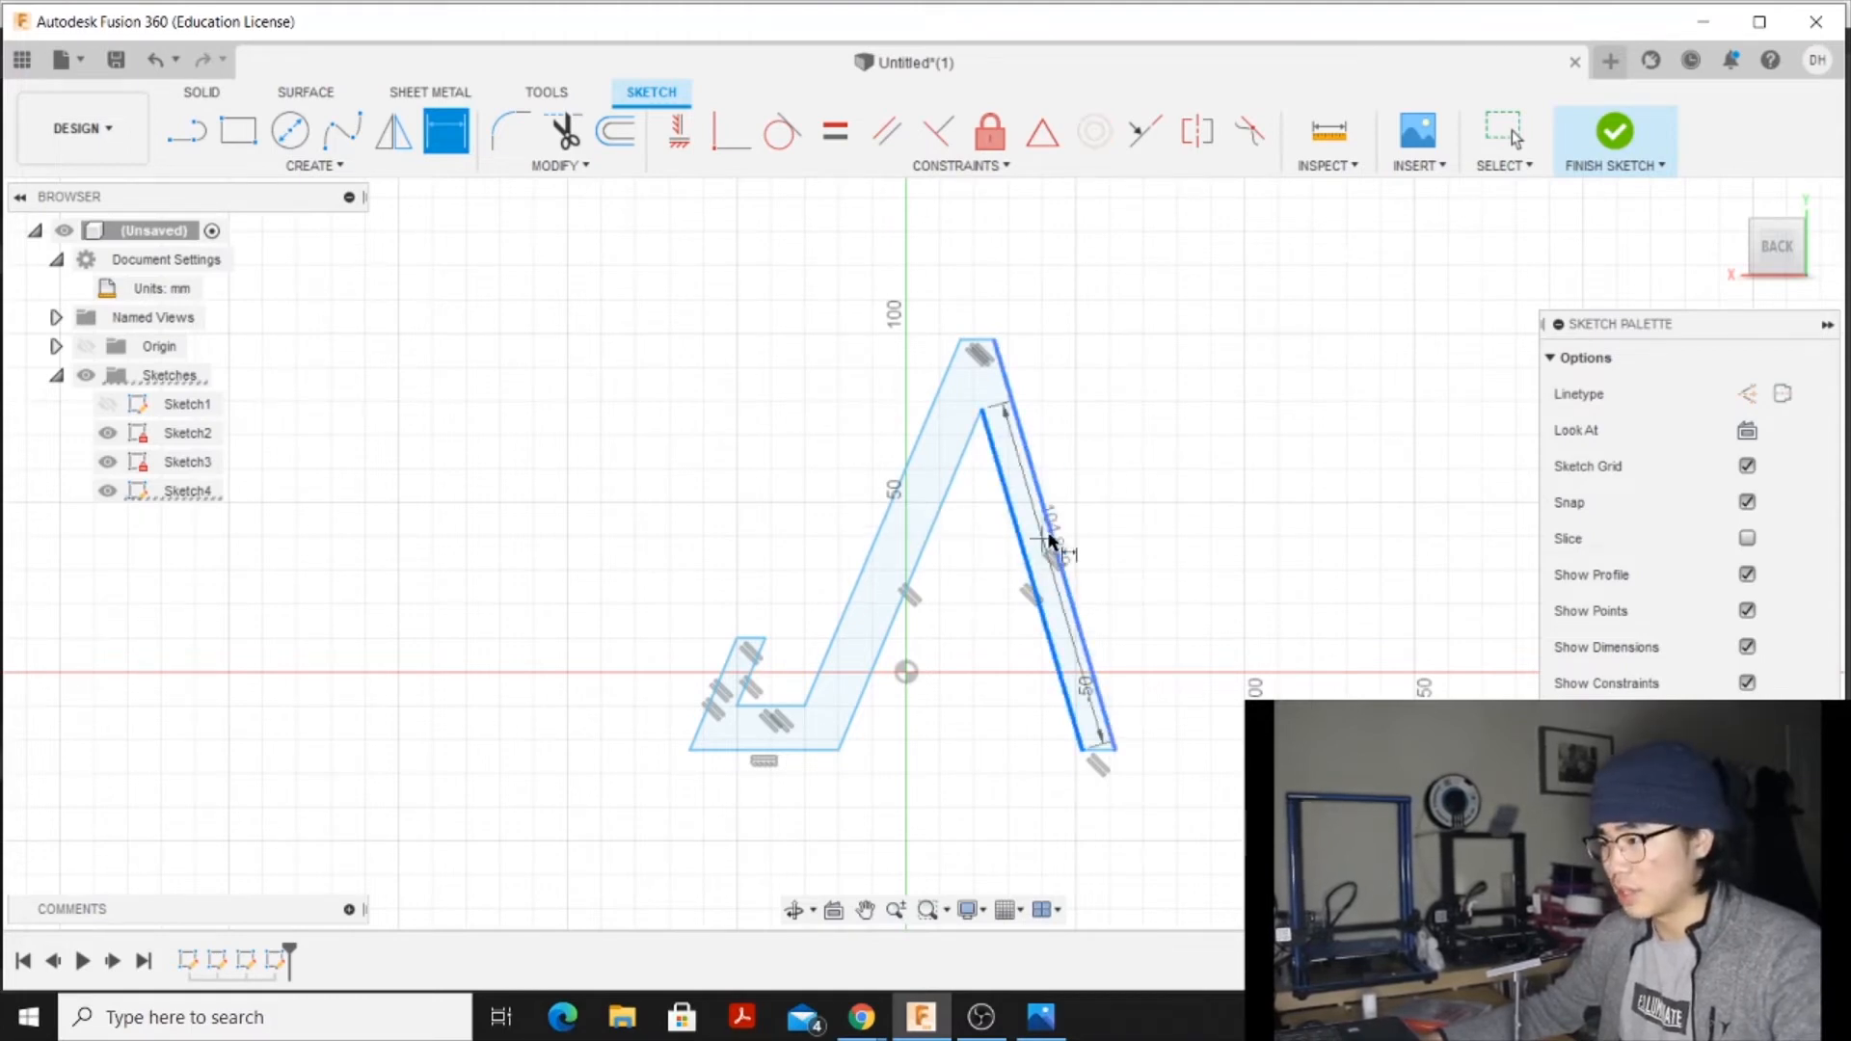
pyautogui.click(1051, 542)
pyautogui.click(1141, 806)
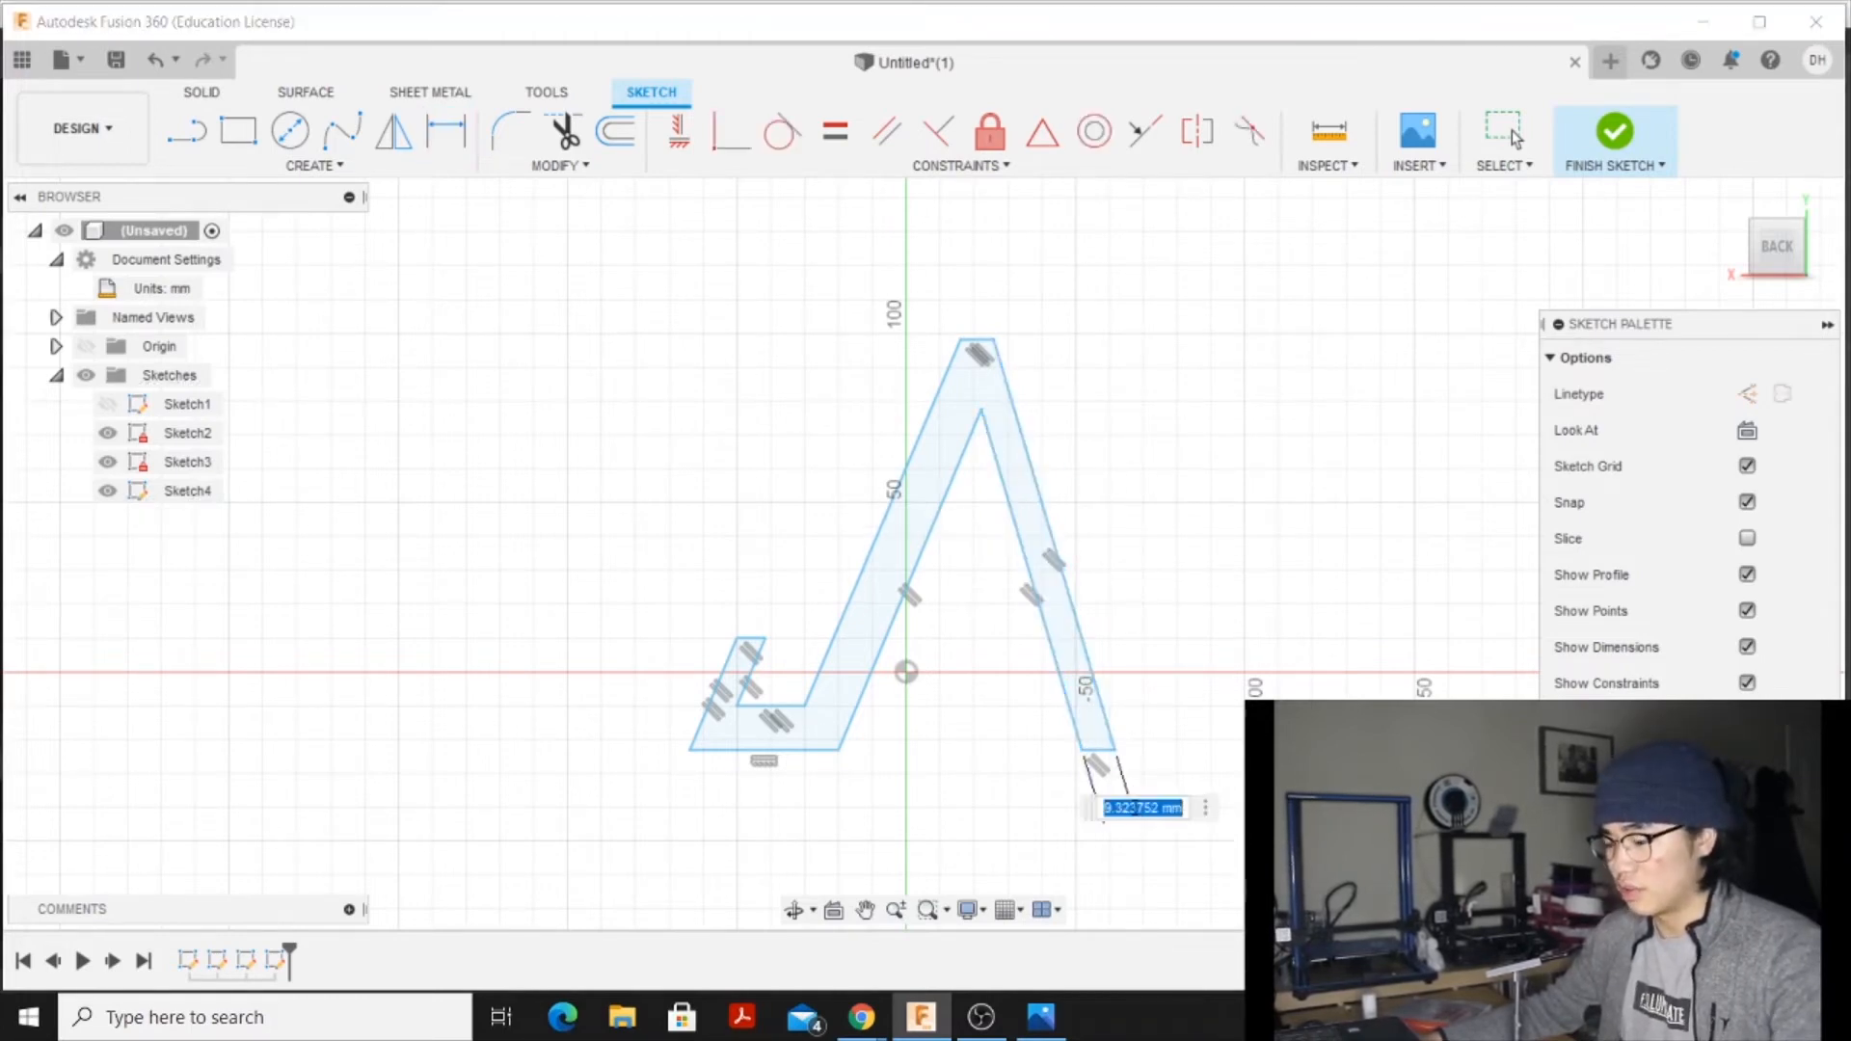
pyautogui.press('BackSpace')
pyautogui.write('4')
pyautogui.press('Return')
# Dimension the short flat edge at the apex of the profile to 4 mm
pyautogui.scroll(3, 964, 333)
pyautogui.click(958, 331)
pyautogui.click(974, 261)
pyautogui.write('4')
pyautogui.press('Return')
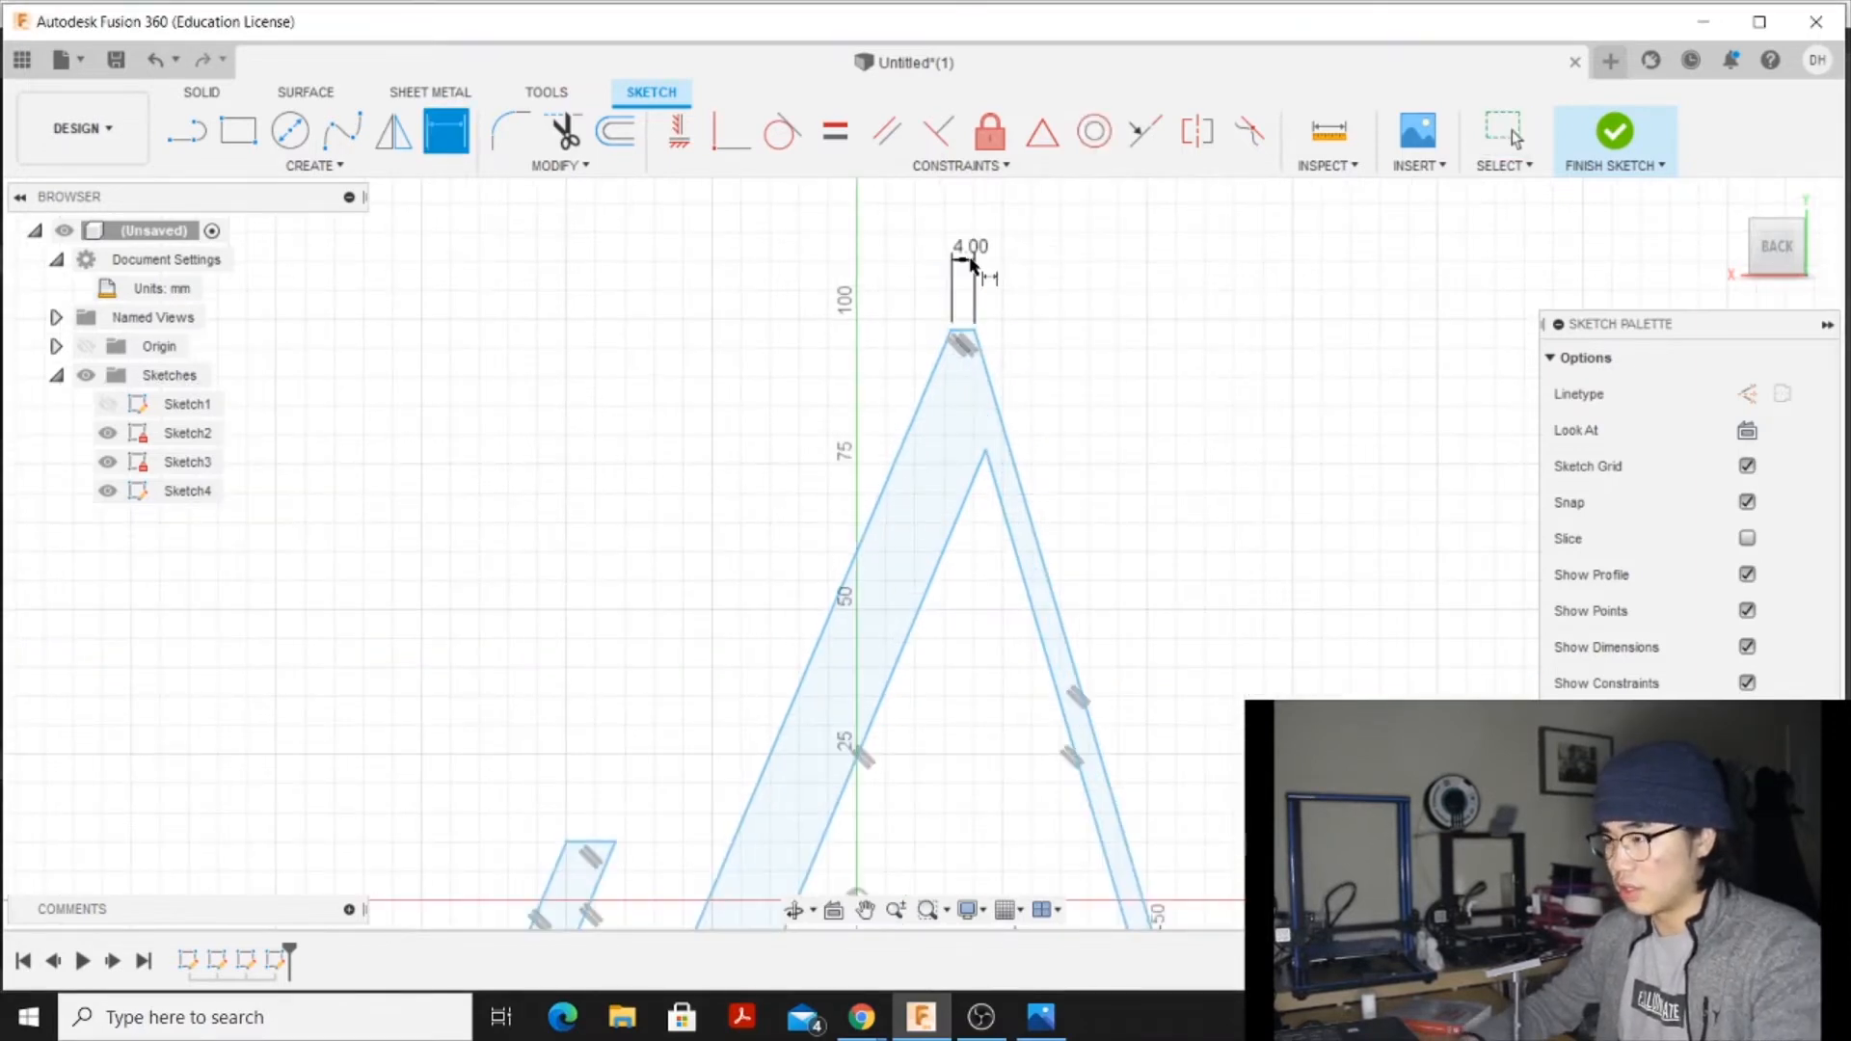
pyautogui.scroll(-1, 866, 478)
pyautogui.scroll(-3, 892, 483)
pyautogui.press('Escape')
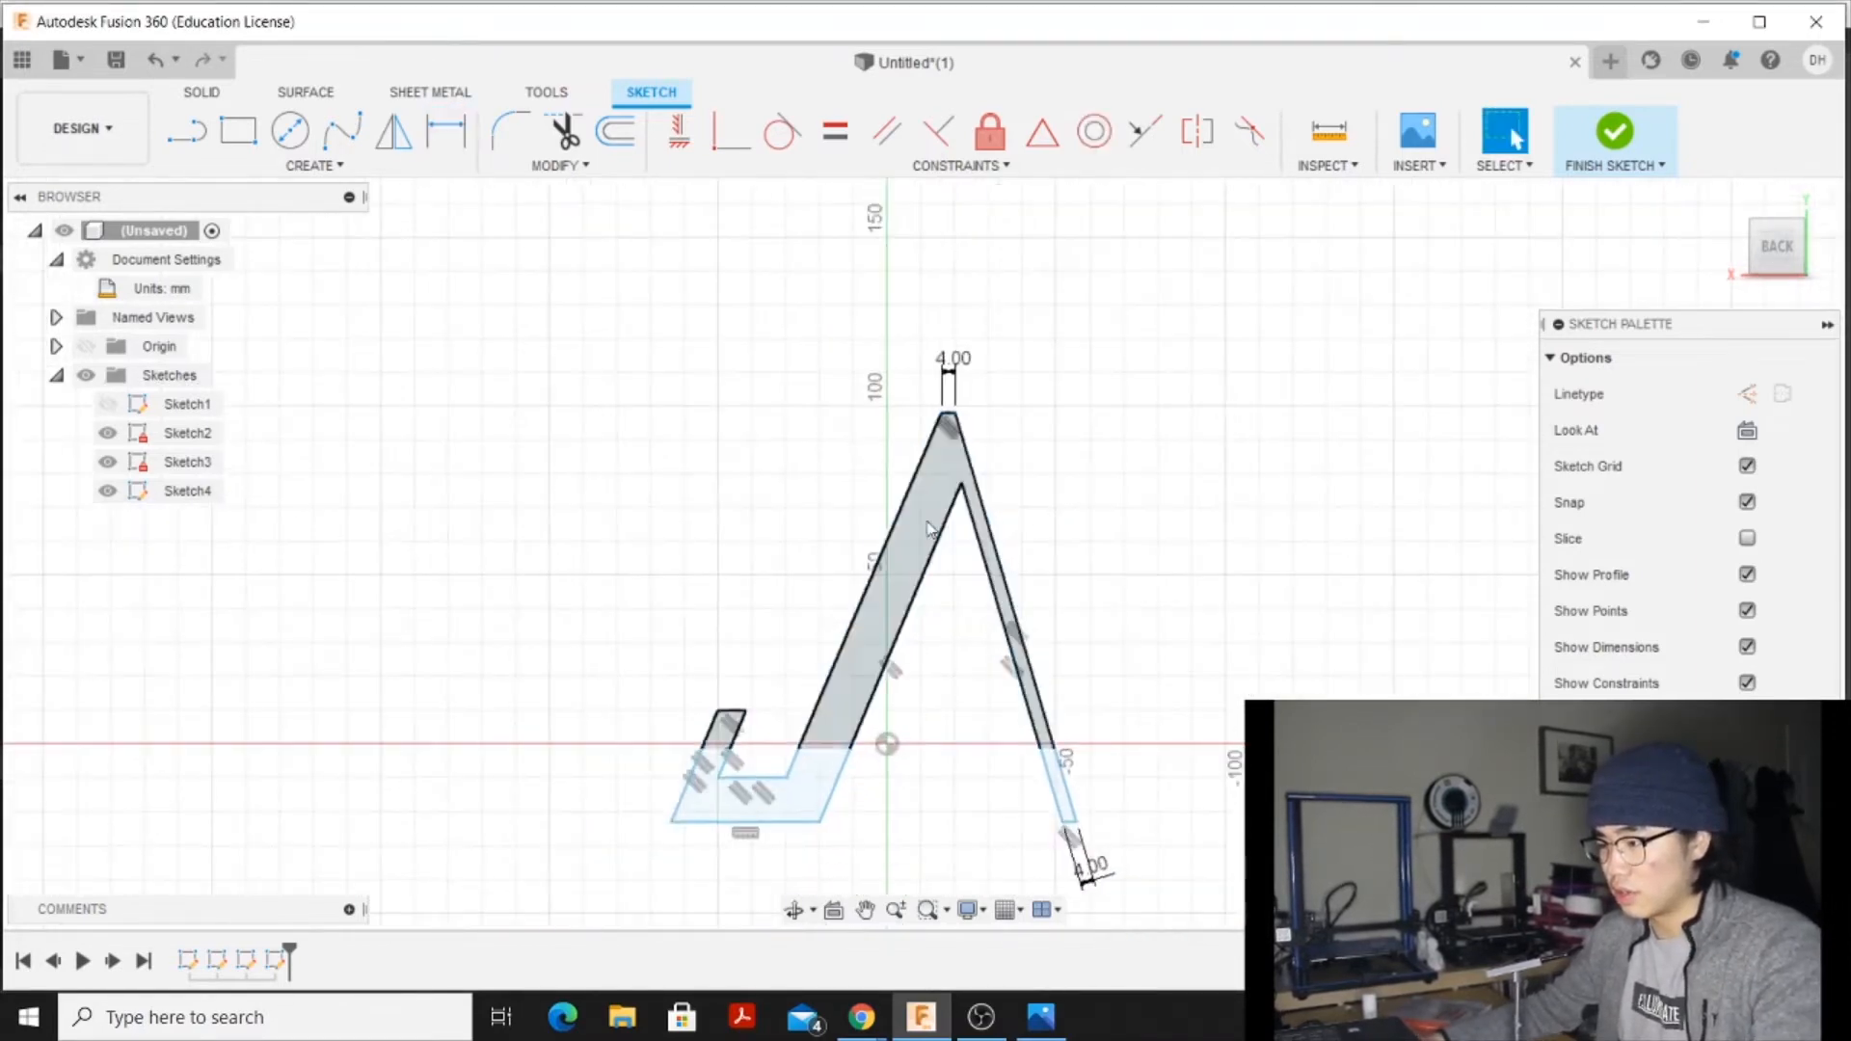
# Apply a Parallel constraint to the two long edges of the front slope
pyautogui.click(858, 629)
pyautogui.rightClick(860, 628)
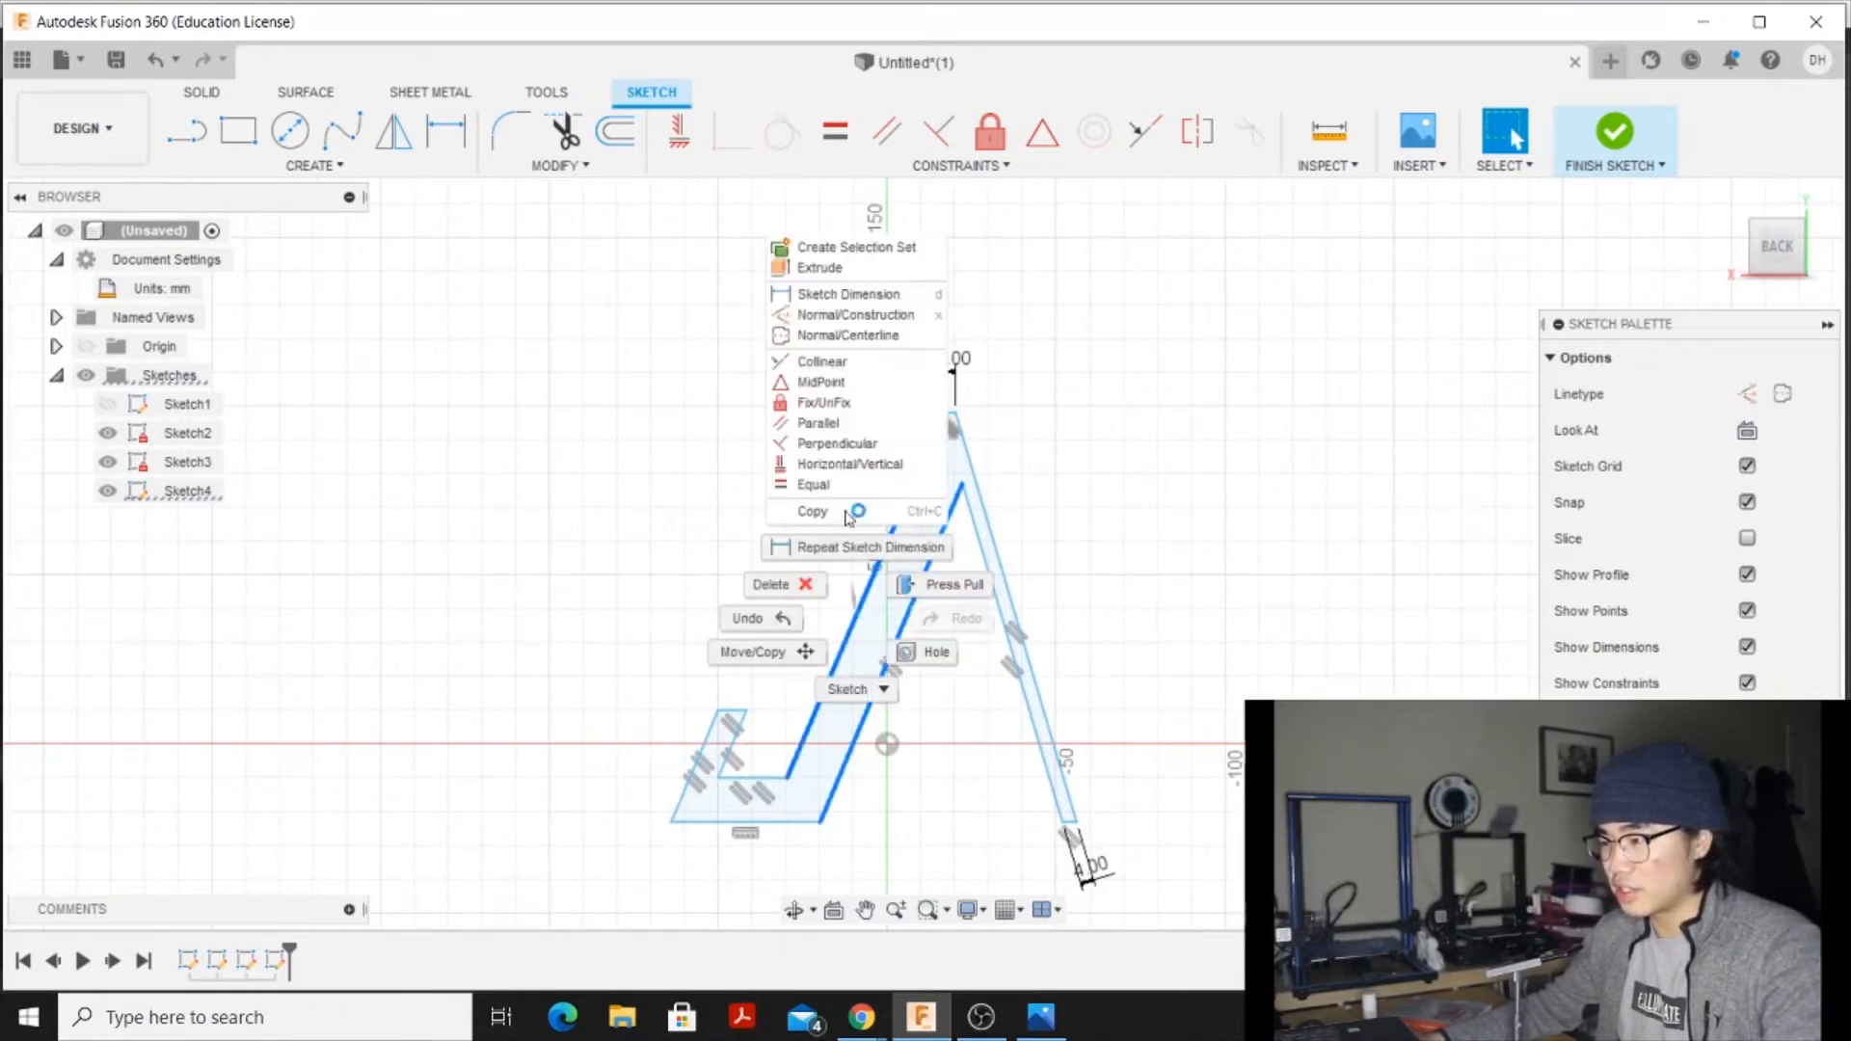
pyautogui.click(834, 424)
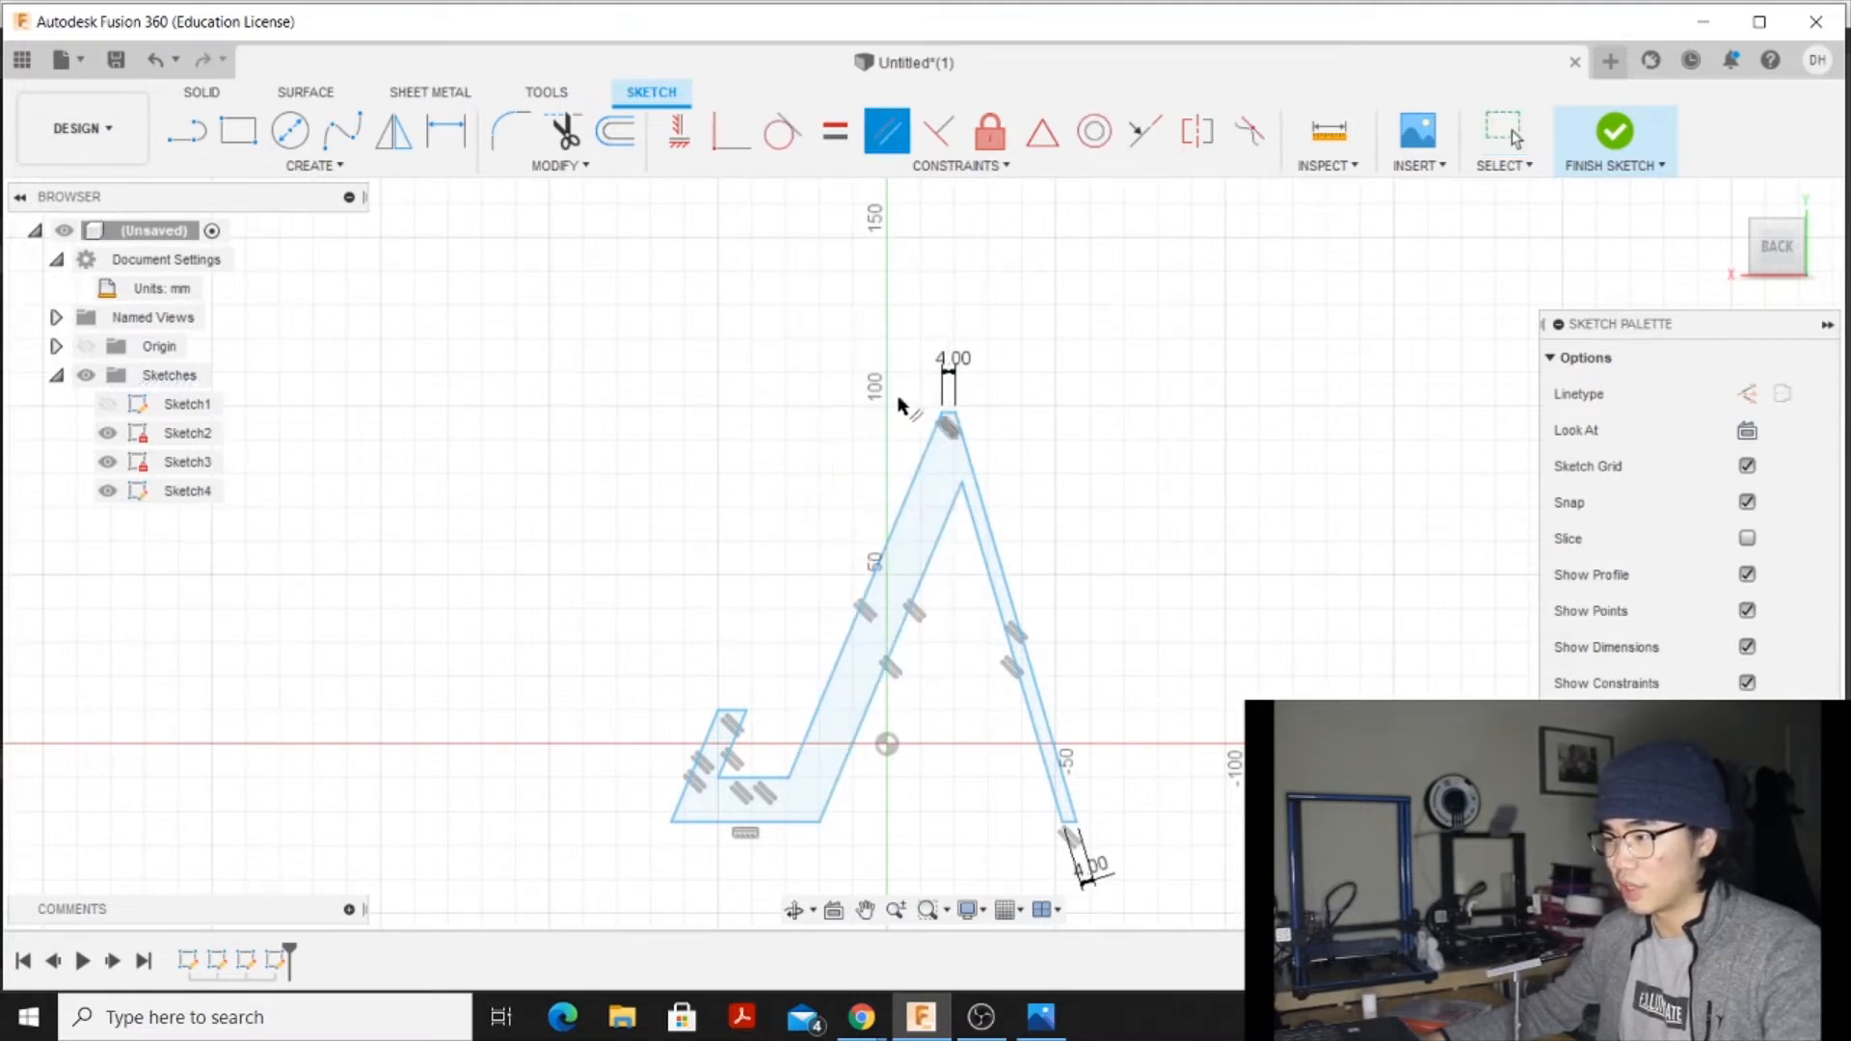
# Dimension the front slope's thickness between its two long edges to 4 mm
pyautogui.press('d')
pyautogui.click(879, 584)
pyautogui.click(908, 606)
pyautogui.click(993, 355)
pyautogui.press('Return')
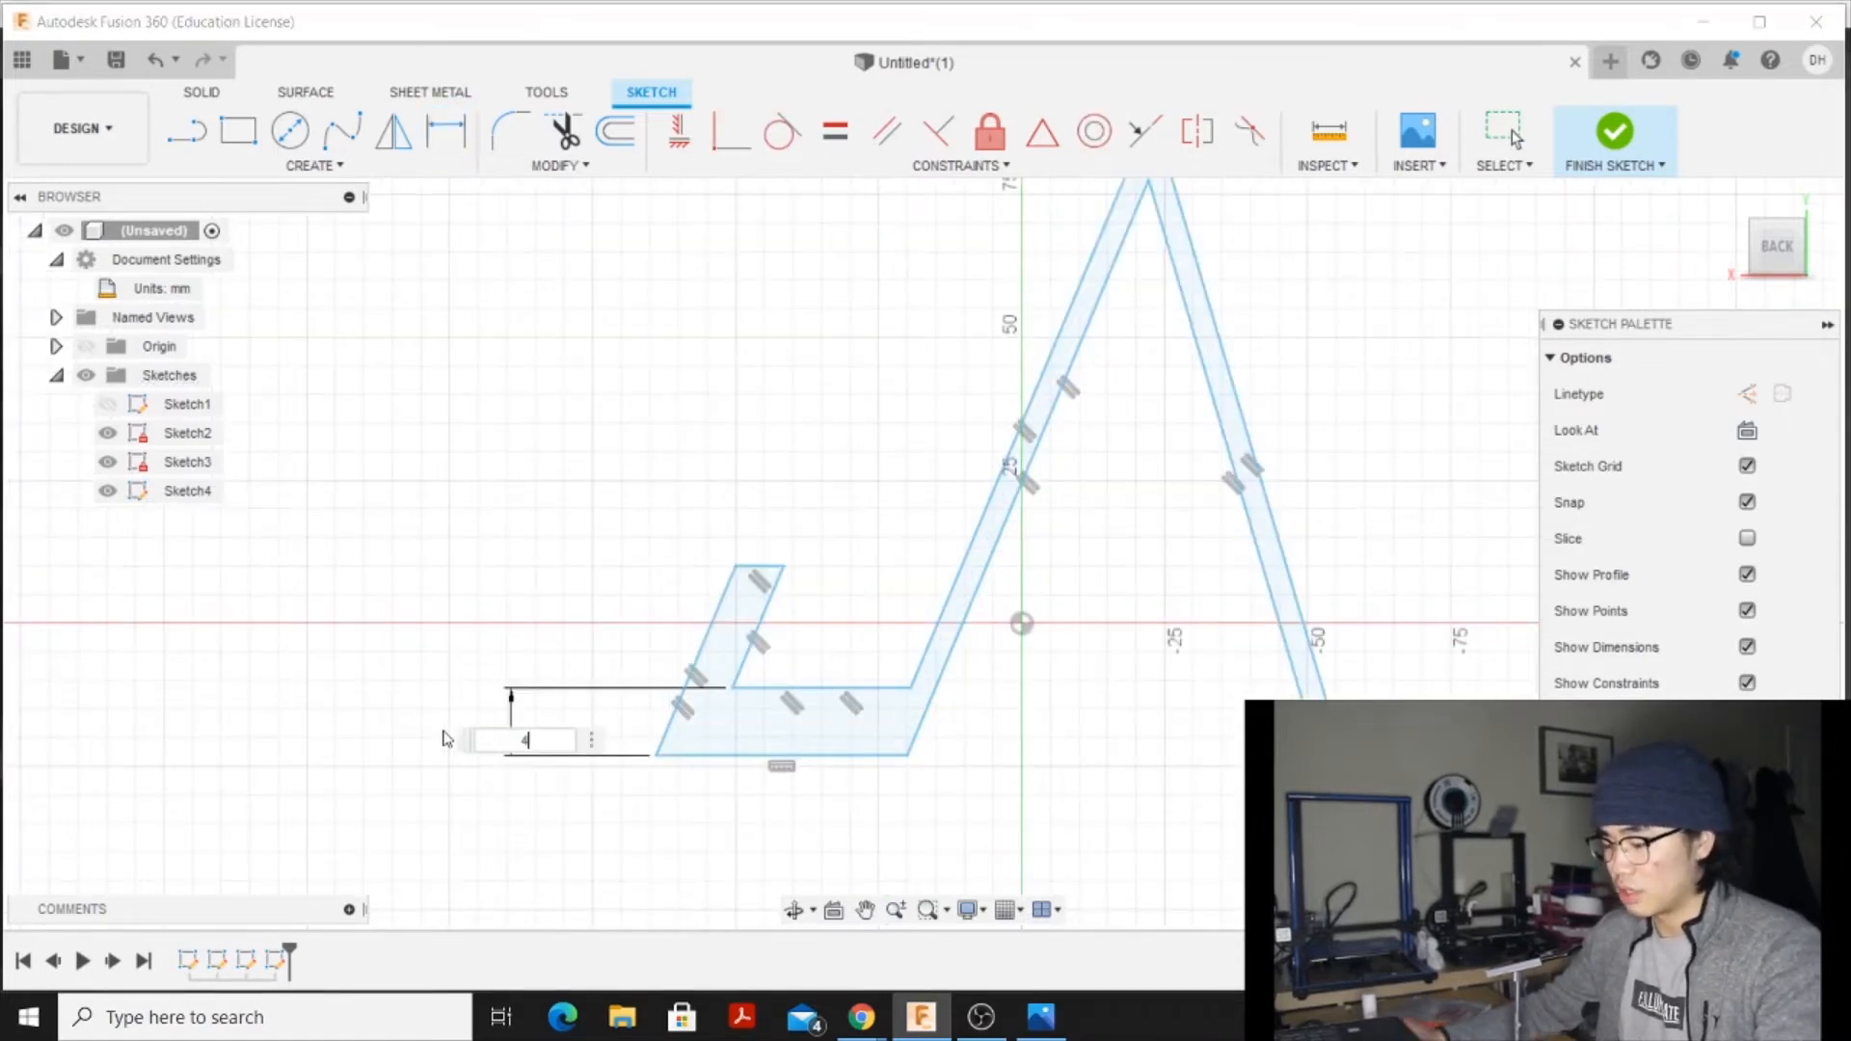
# Dimension both the horizontal base's thickness and the slanted lip's thickness to 4 mm
pyautogui.press('Return')
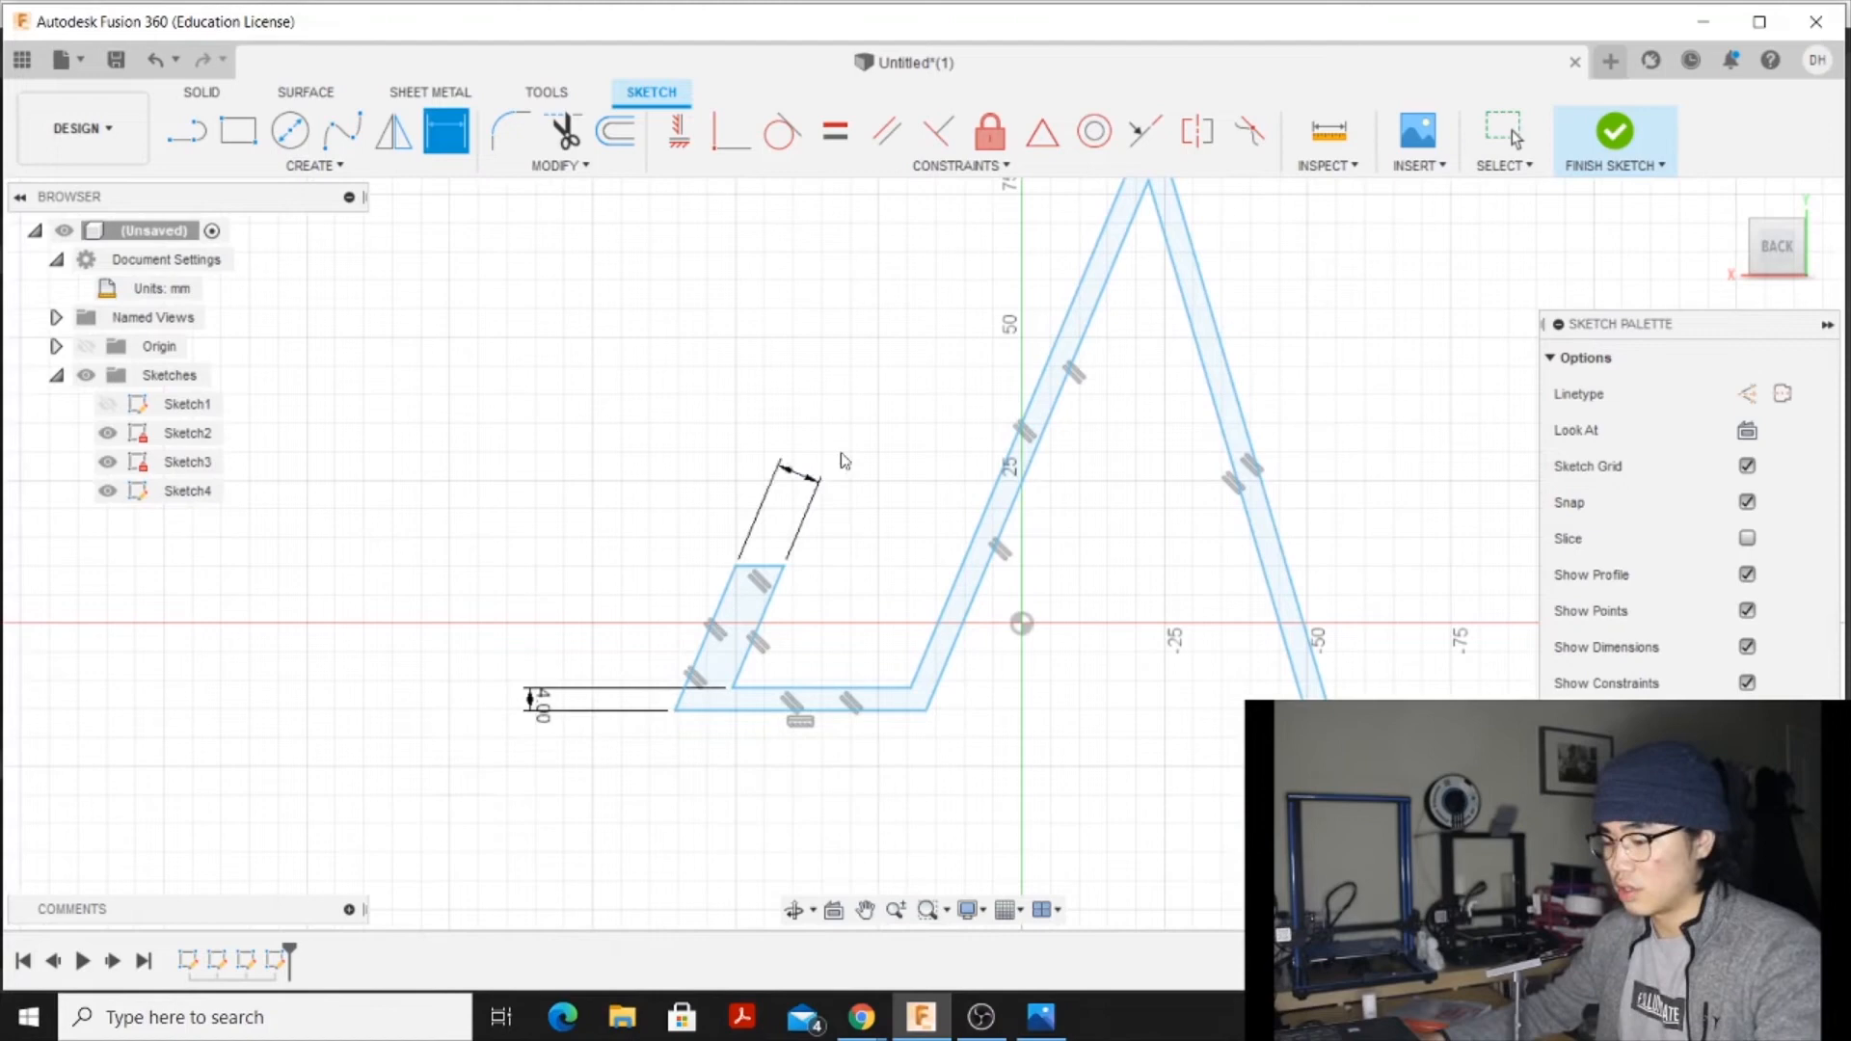
pyautogui.click(844, 459)
pyautogui.write('4')
pyautogui.press('Return')
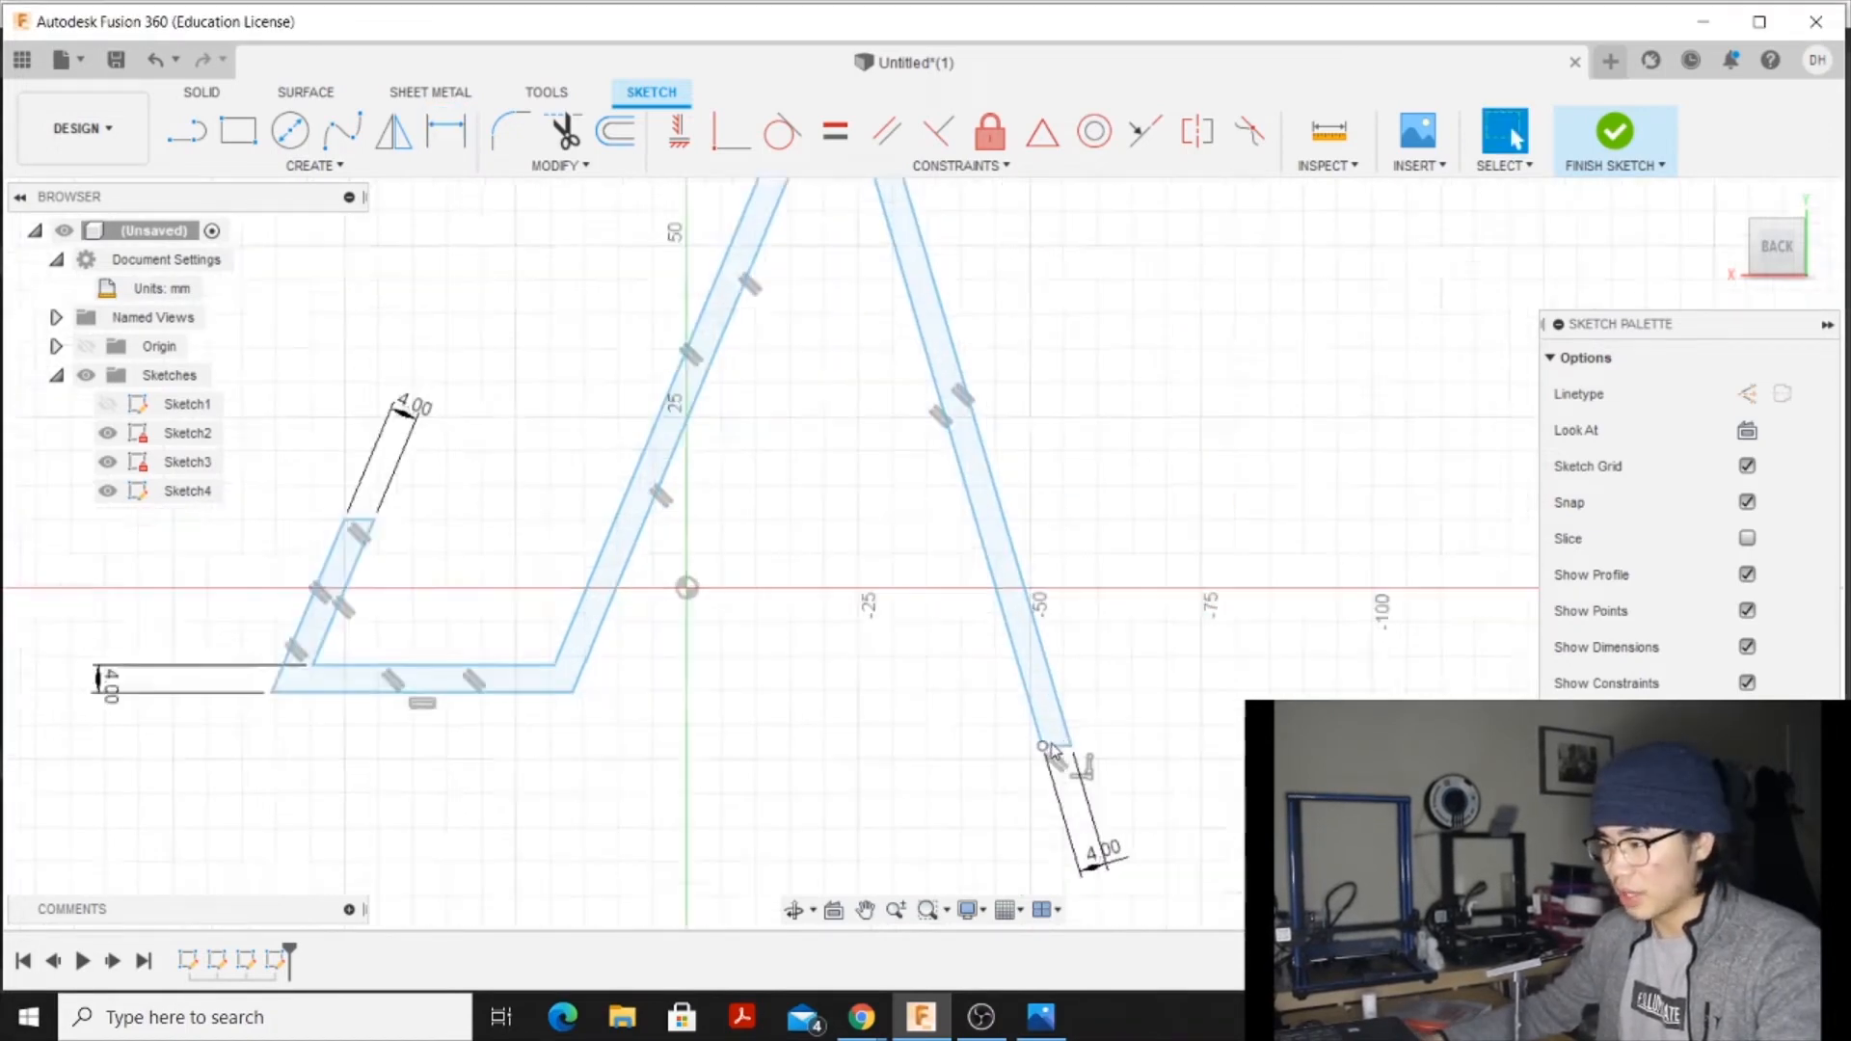
# Apply a Collinear constraint between the base's bottom edge and the rear leg's bottom edge
pyautogui.scroll(2, 1056, 747)
pyautogui.rightClick(231, 672)
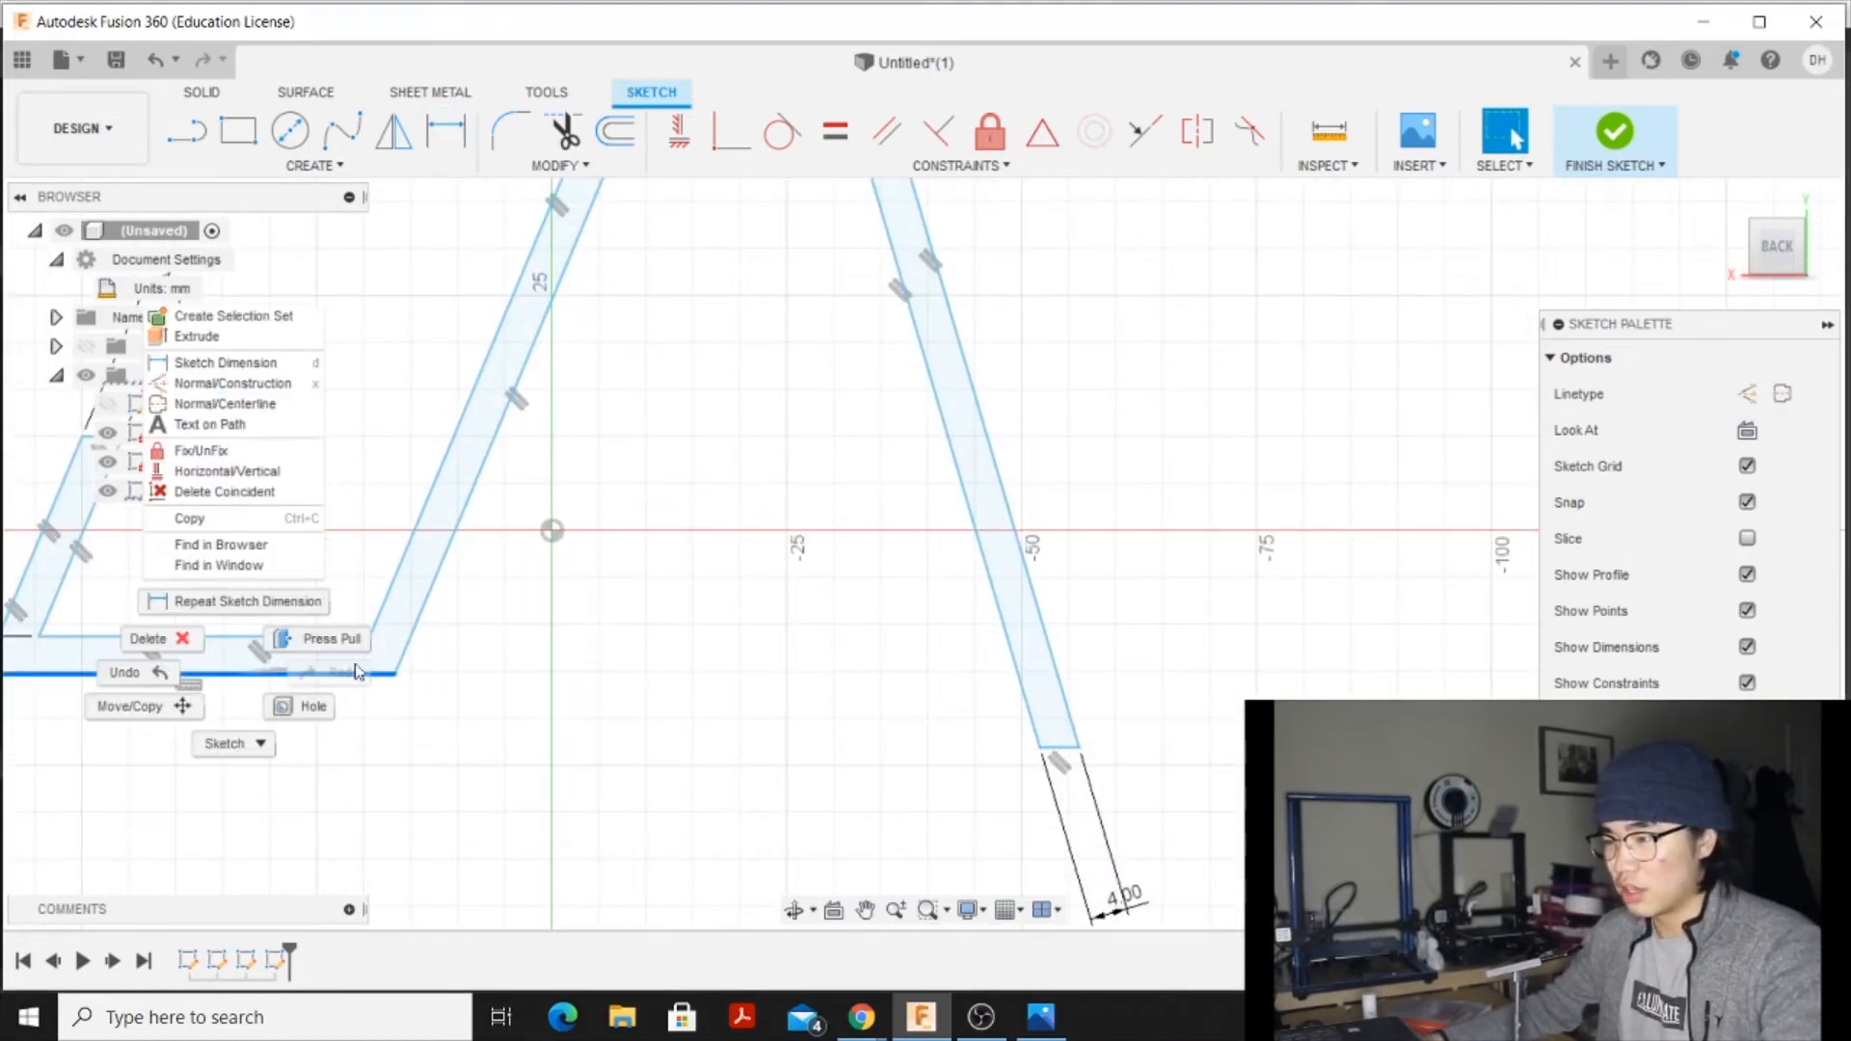
pyautogui.click(1065, 751)
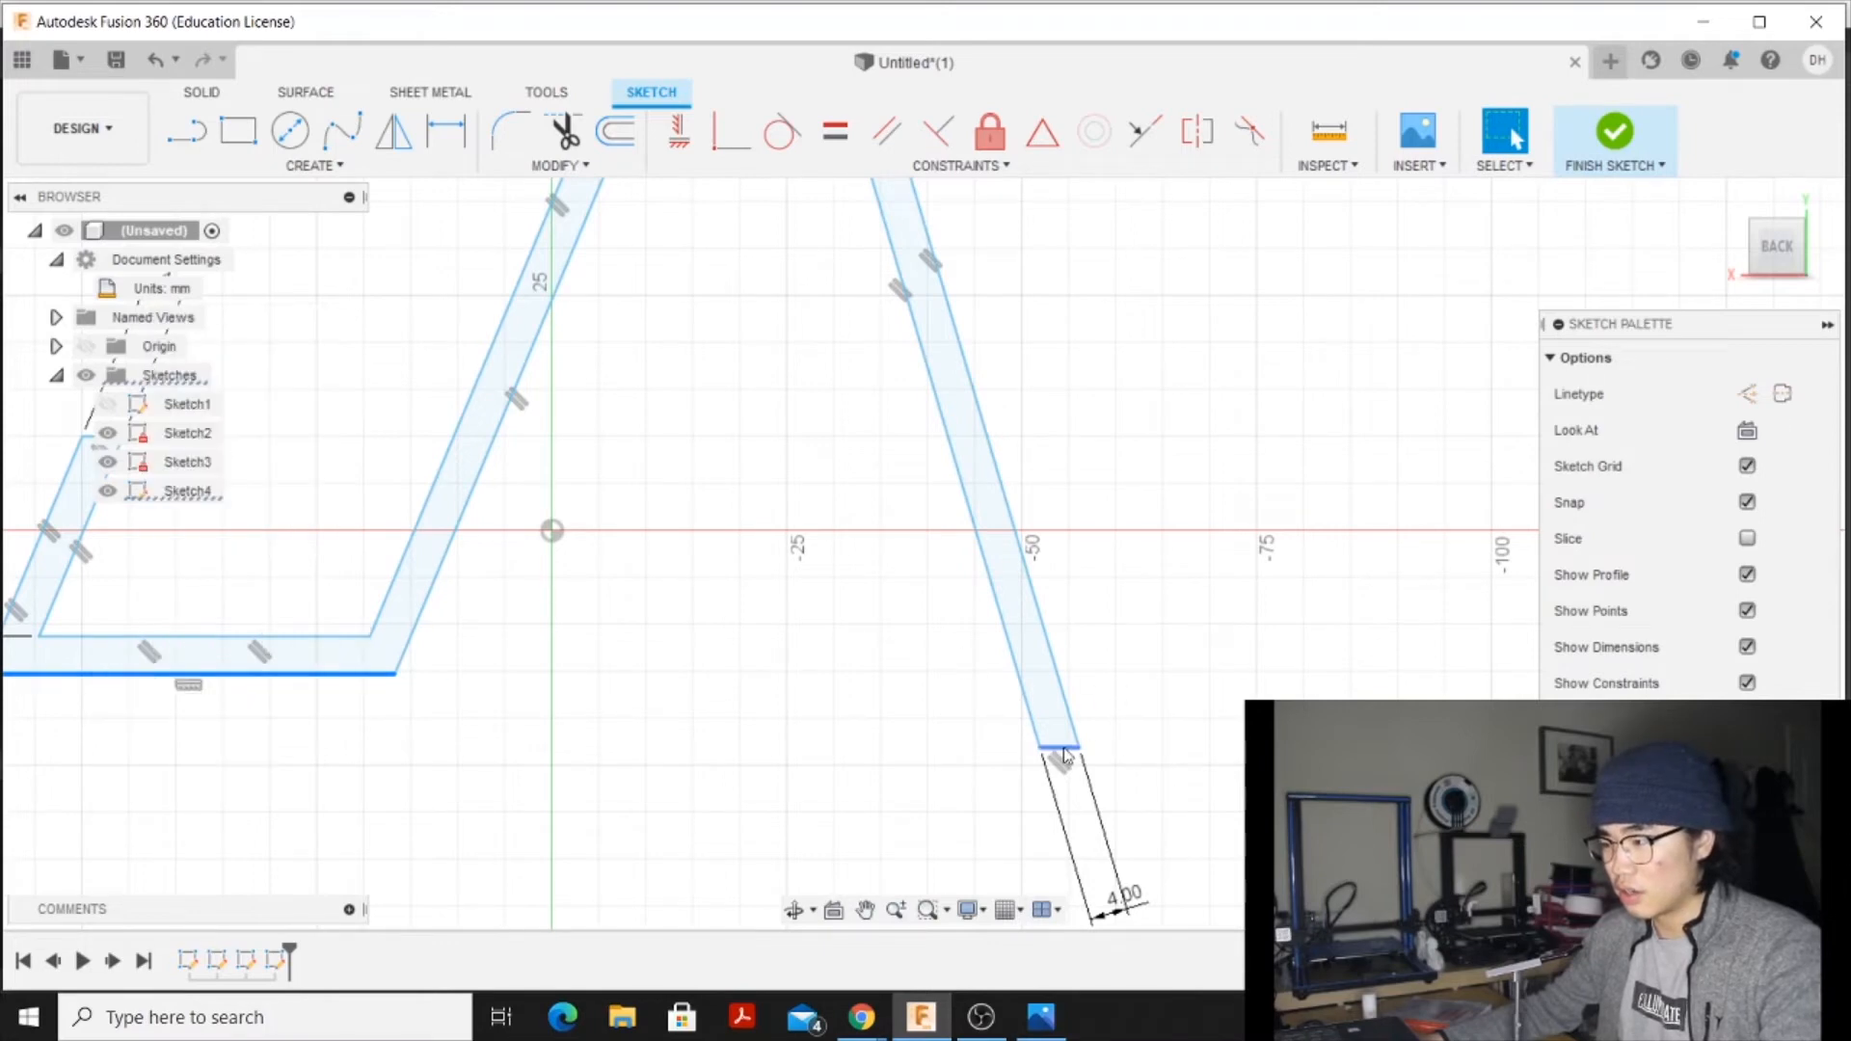
pyautogui.rightClick(1065, 751)
pyautogui.click(1050, 502)
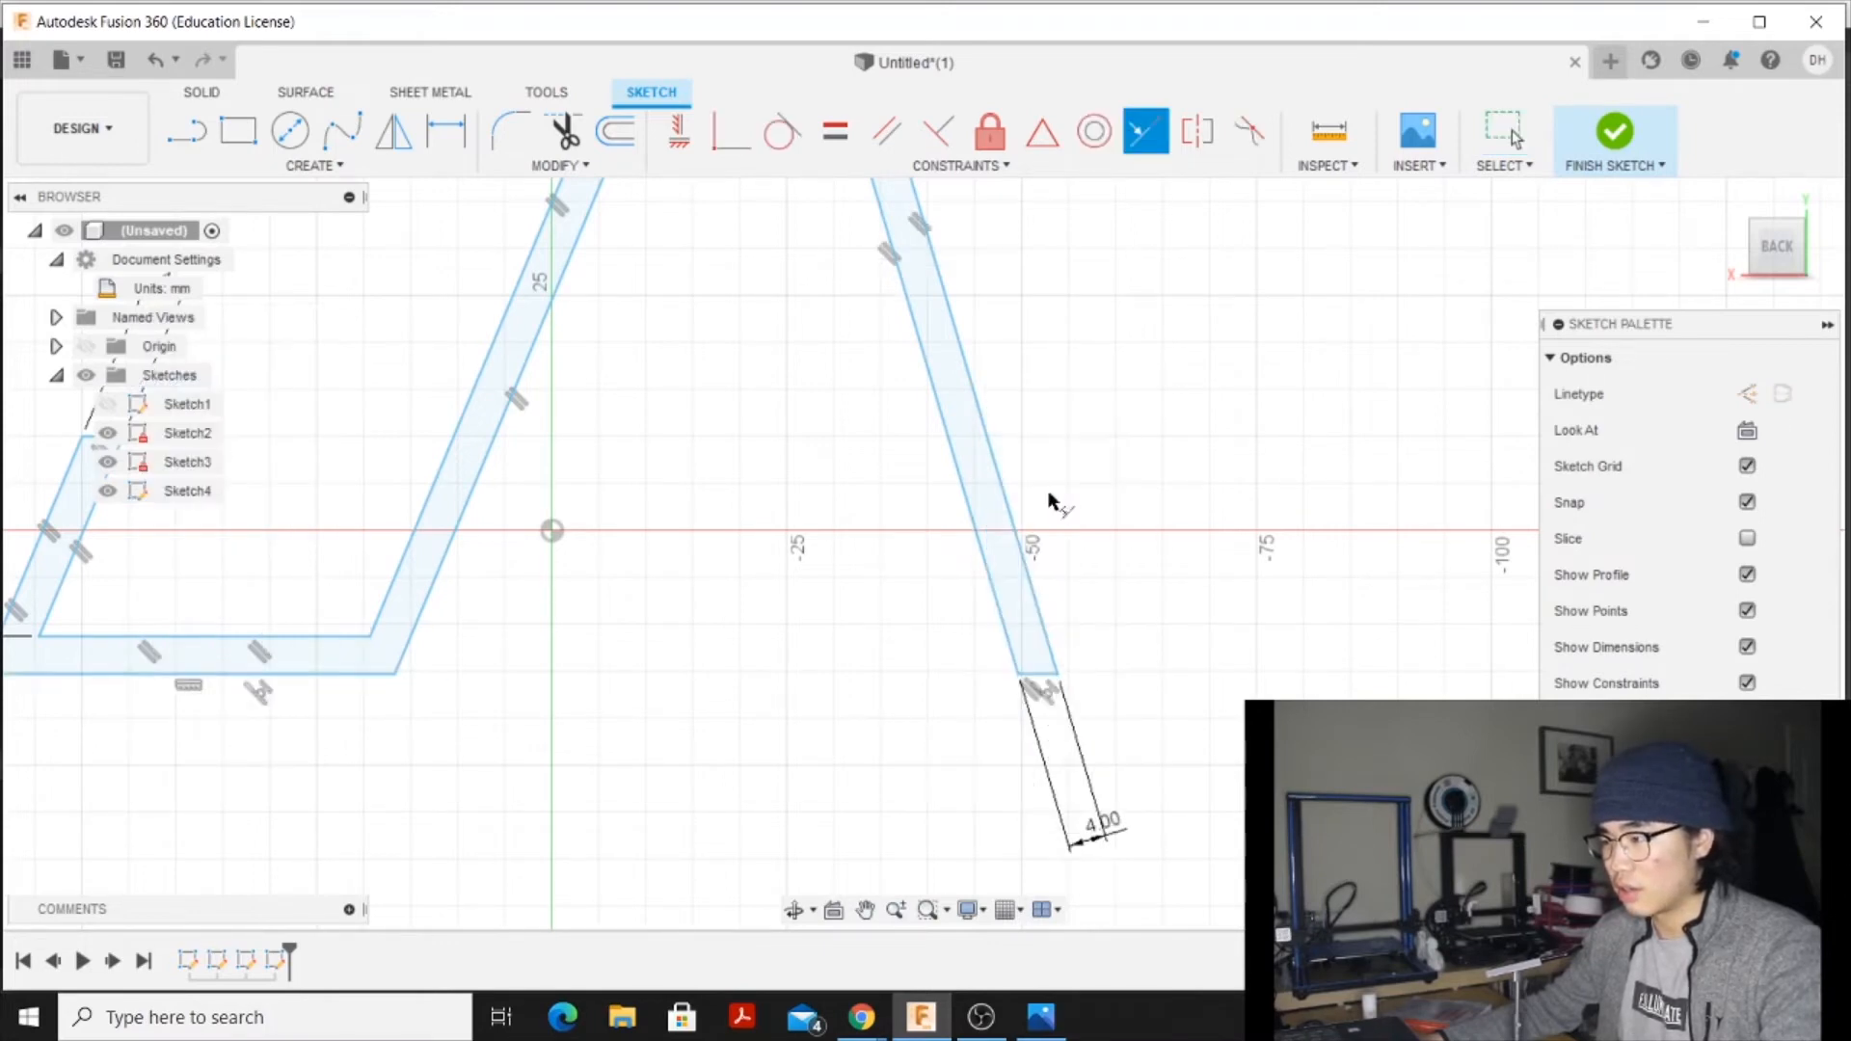
# Dimension the length of the front slope's outer long edge to 100 mm
pyautogui.scroll(-2, 858, 639)
pyautogui.scroll(-2, 844, 415)
pyautogui.moveTo(909, 322); pyautogui.dragTo(929, 492, button='middle')
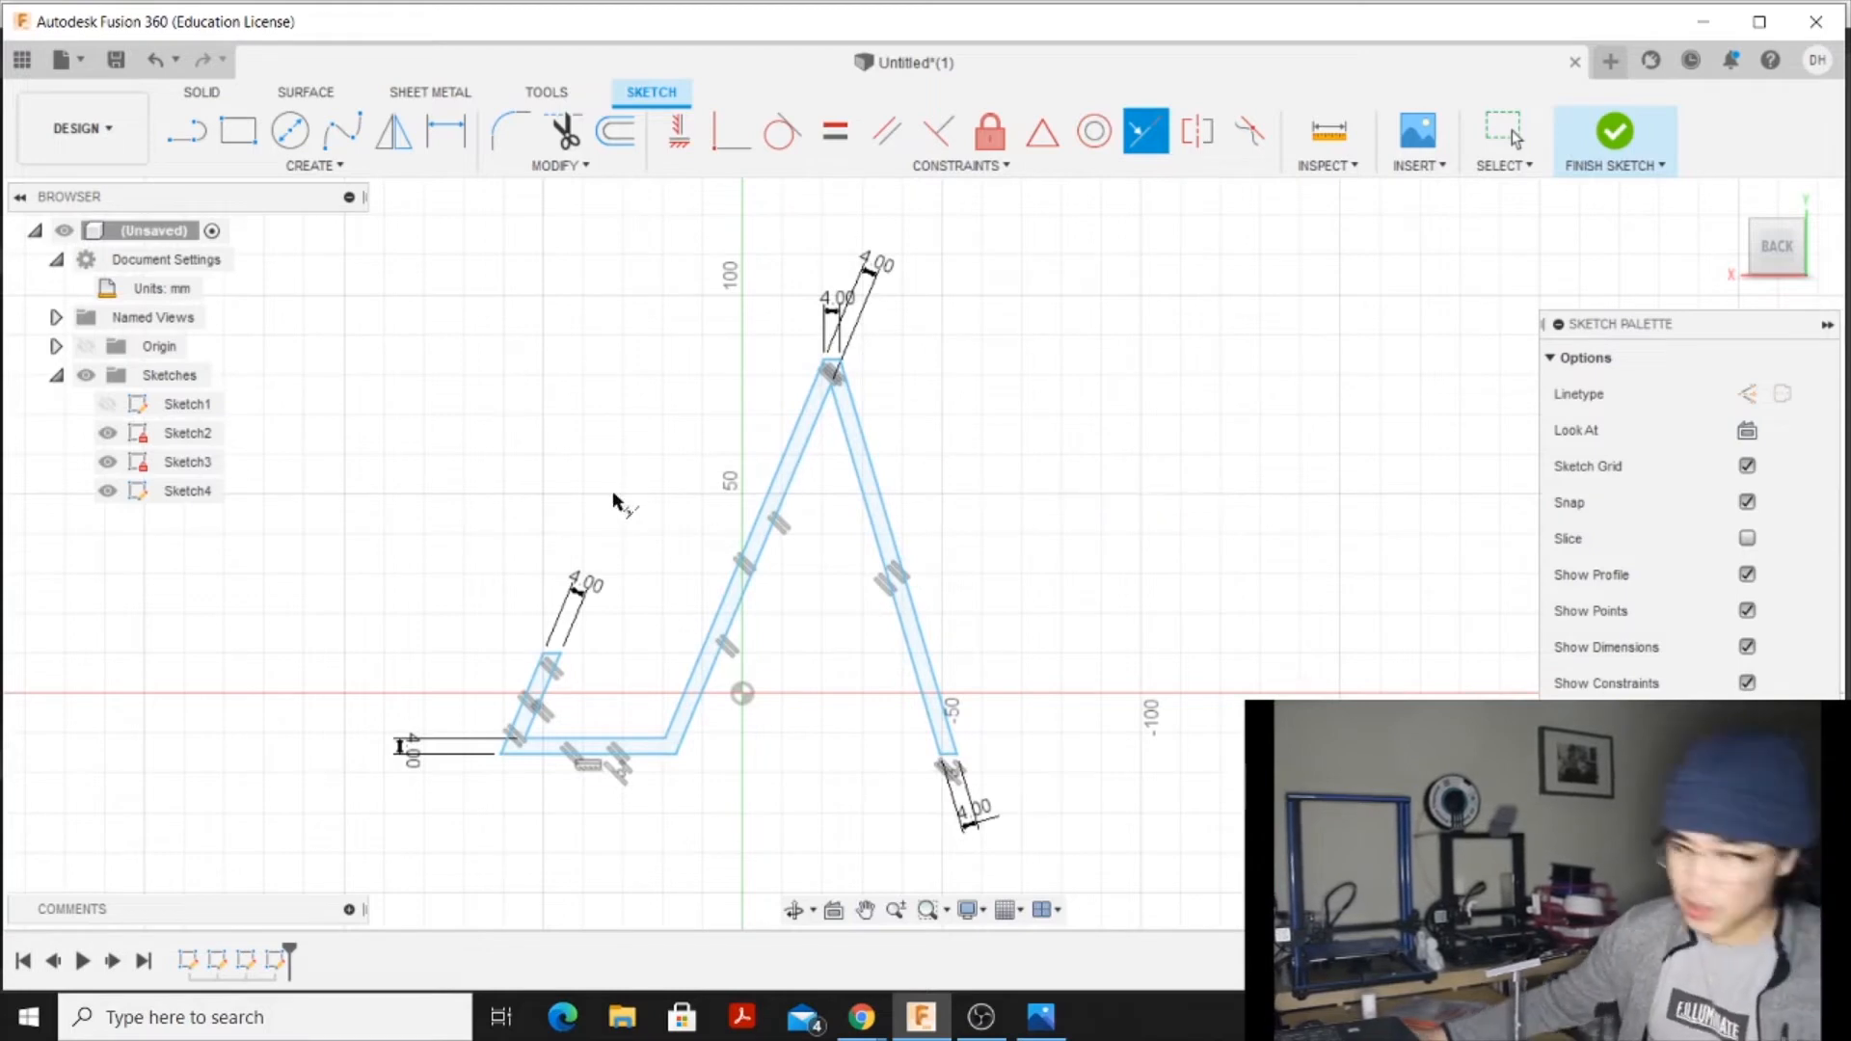
pyautogui.click(393, 130)
pyautogui.click(446, 130)
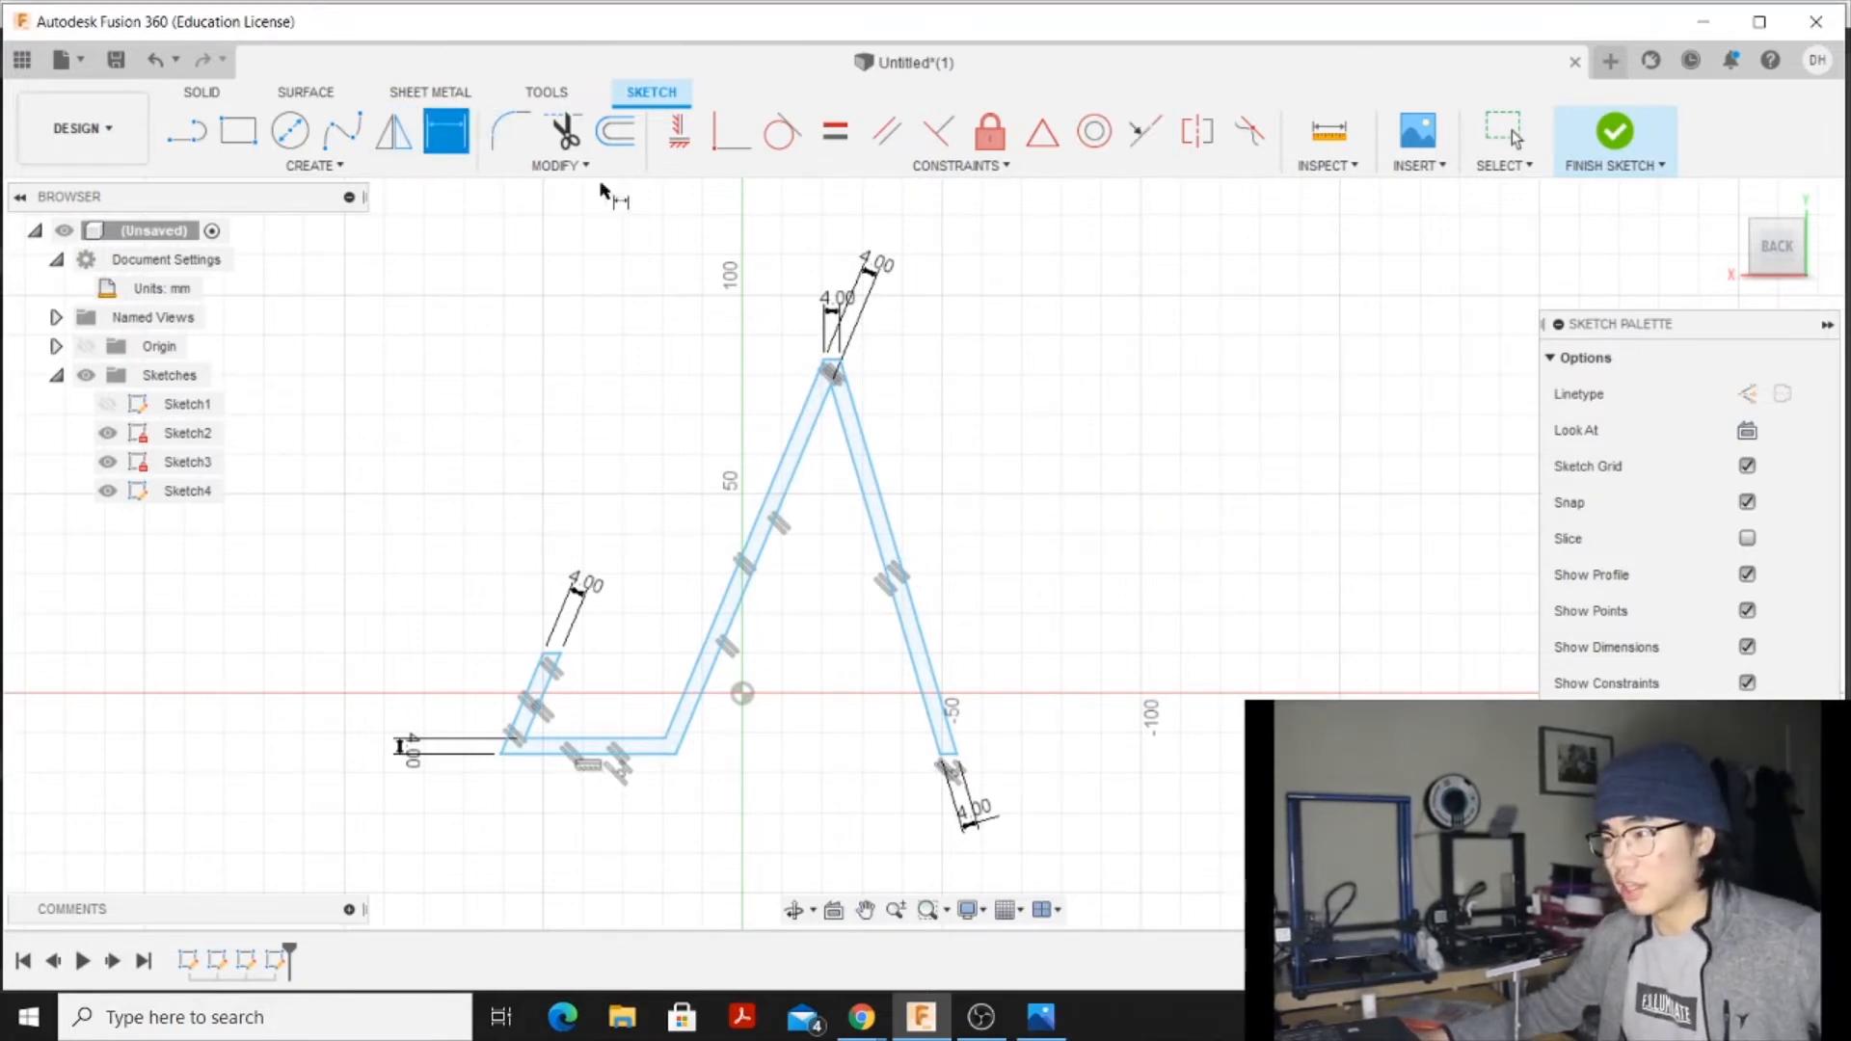
pyautogui.click(758, 525)
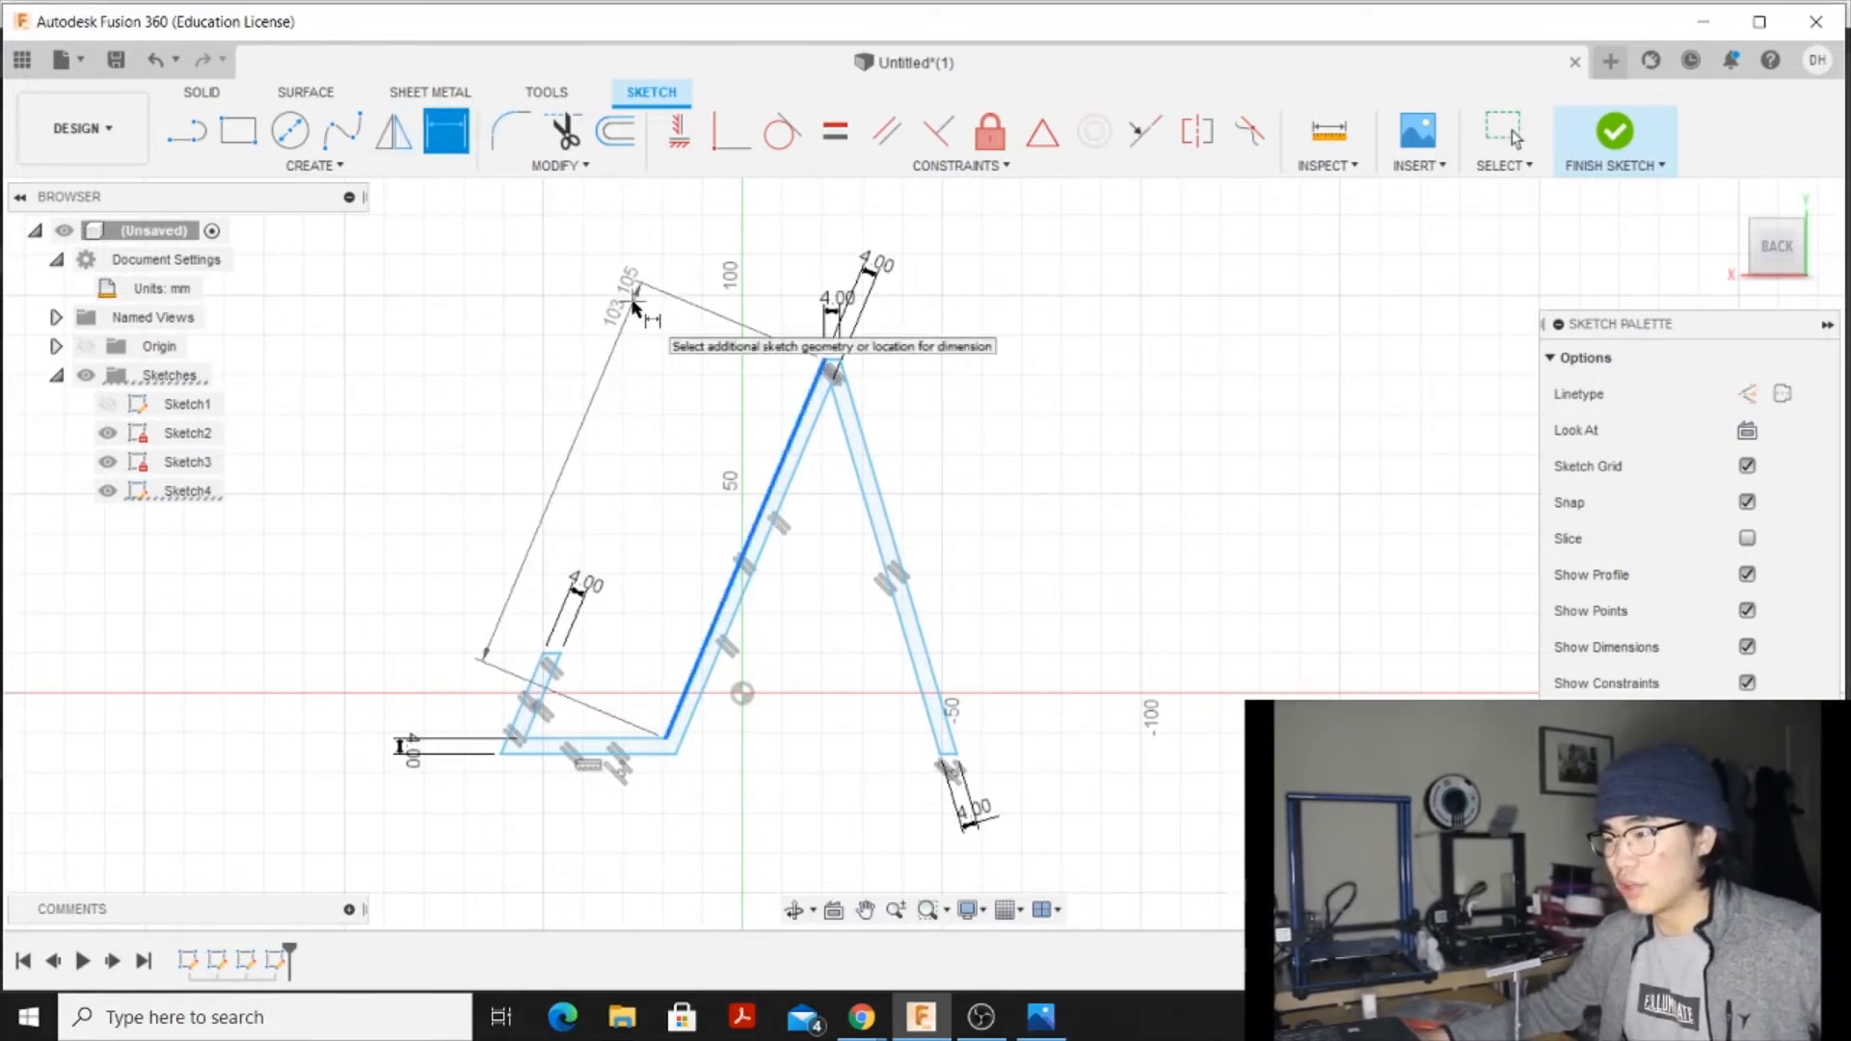
pyautogui.click(642, 291)
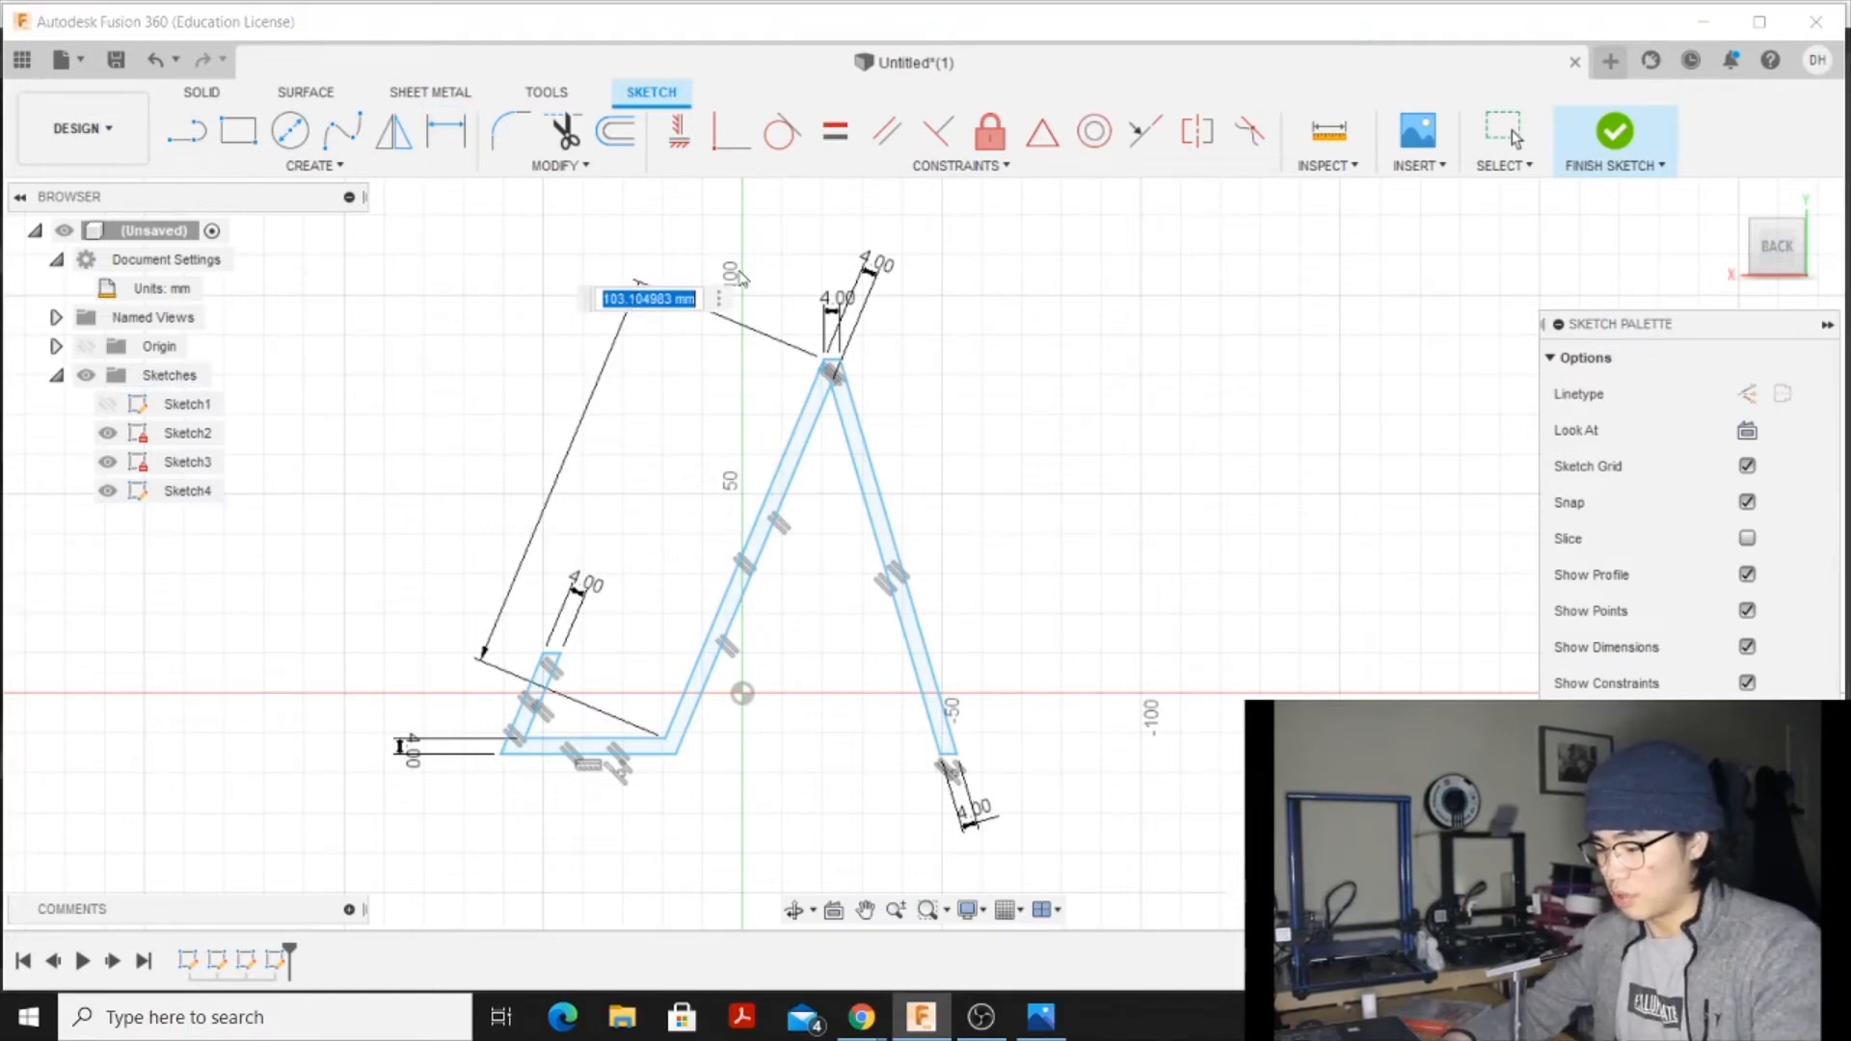
pyautogui.write('100')
pyautogui.press('Return')
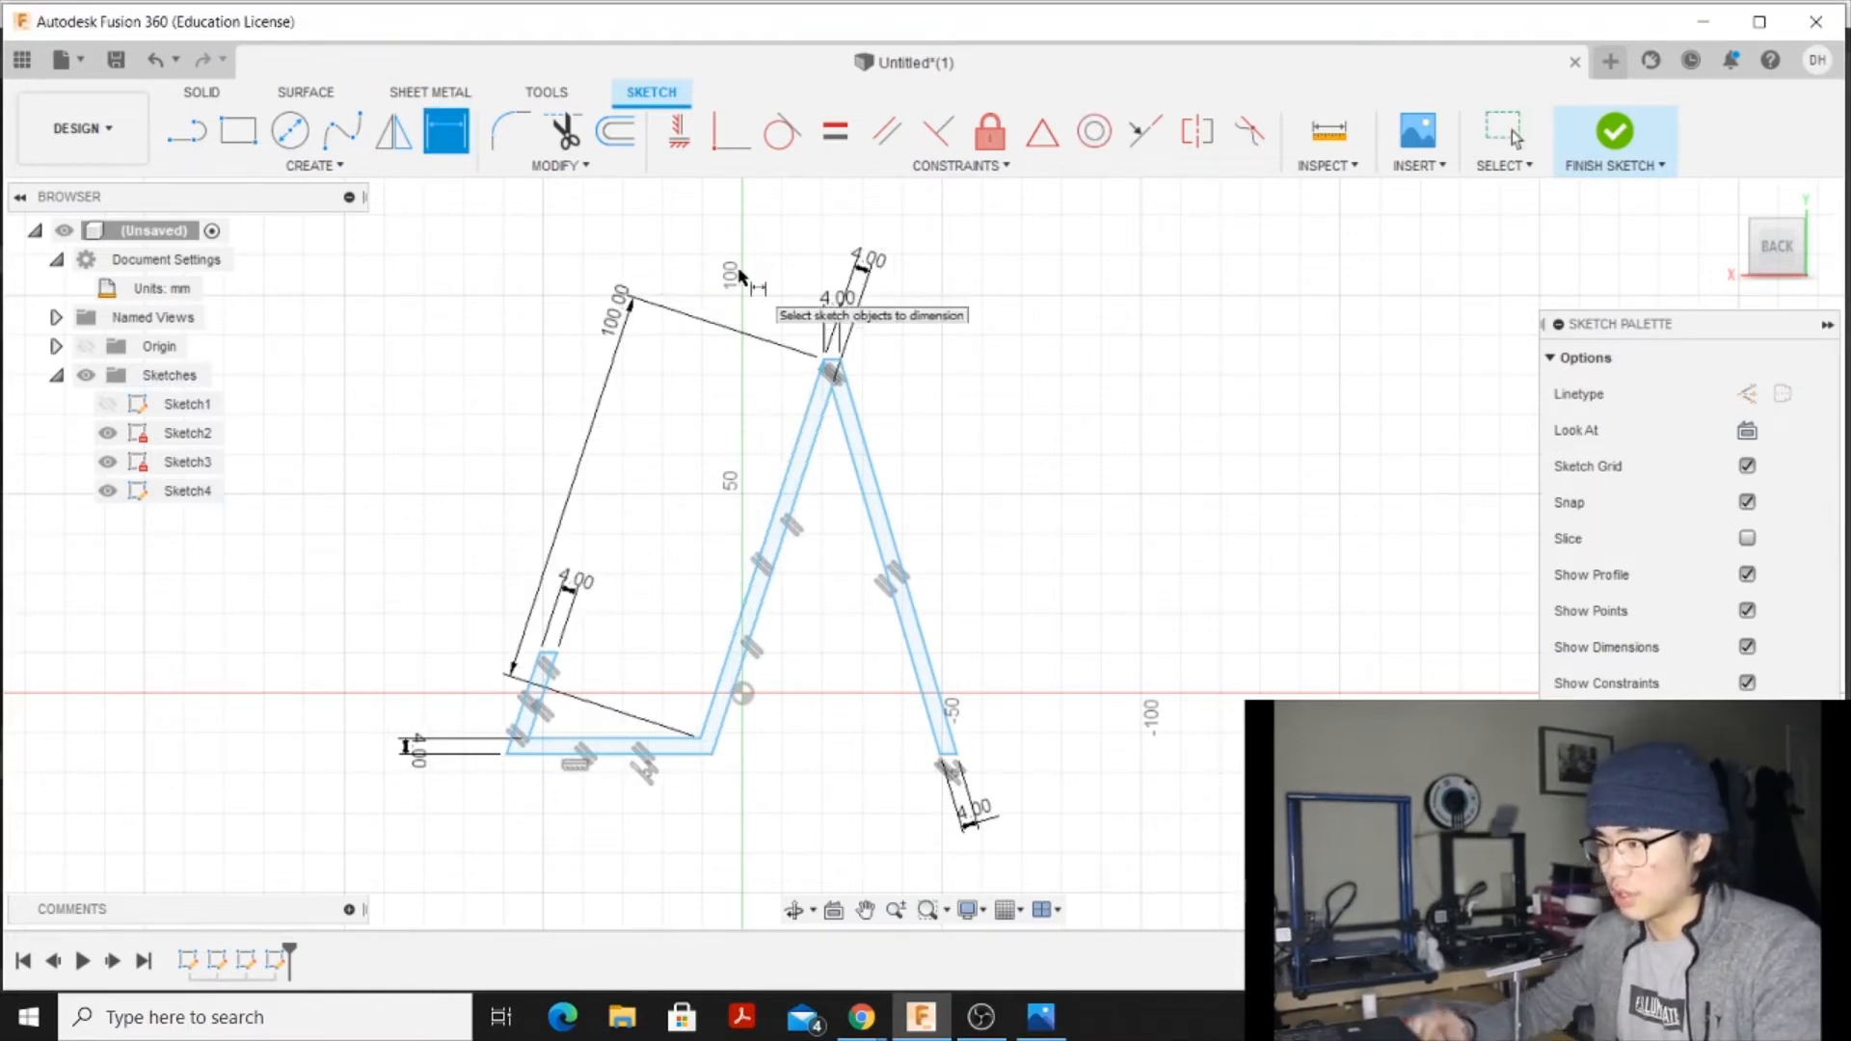
# Dimension the length of the rear leg's outer long edge to 100 mm
pyautogui.click(892, 518)
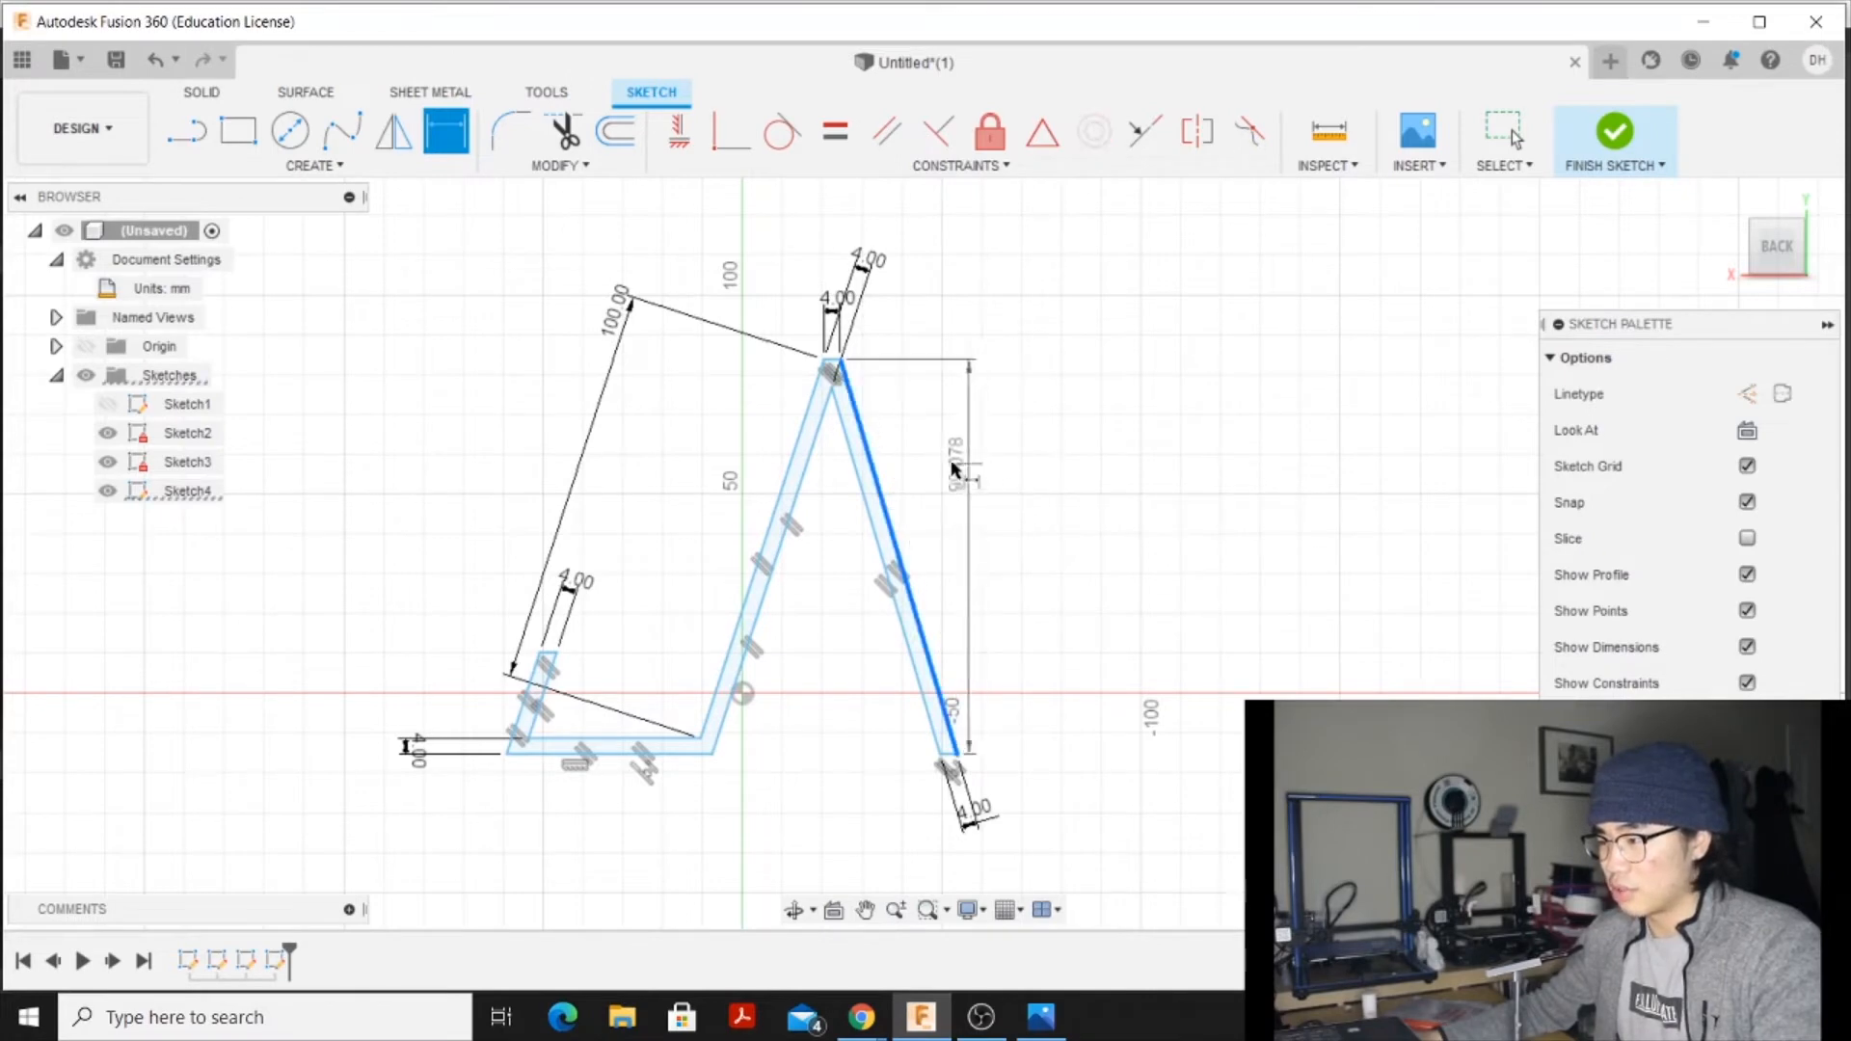
pyautogui.click(956, 475)
pyautogui.write('100')
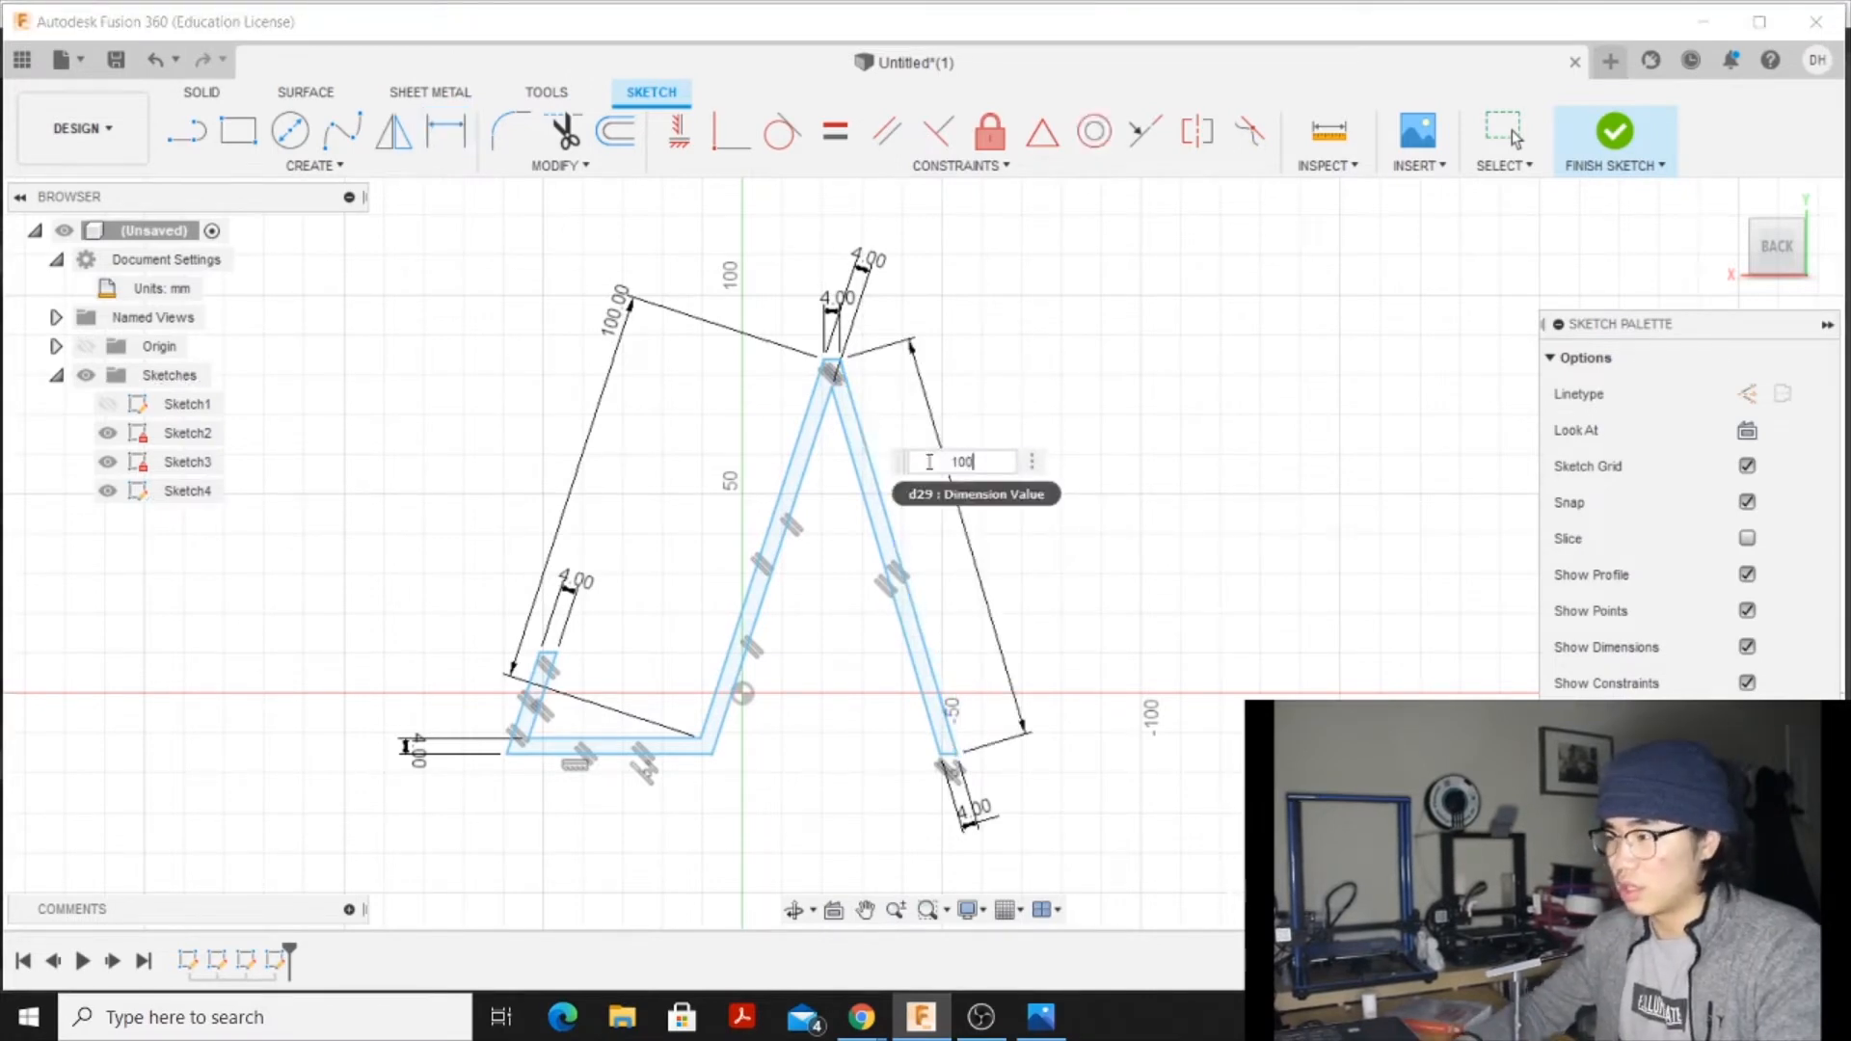
pyautogui.press('Return')
pyautogui.scroll(2, 587, 598)
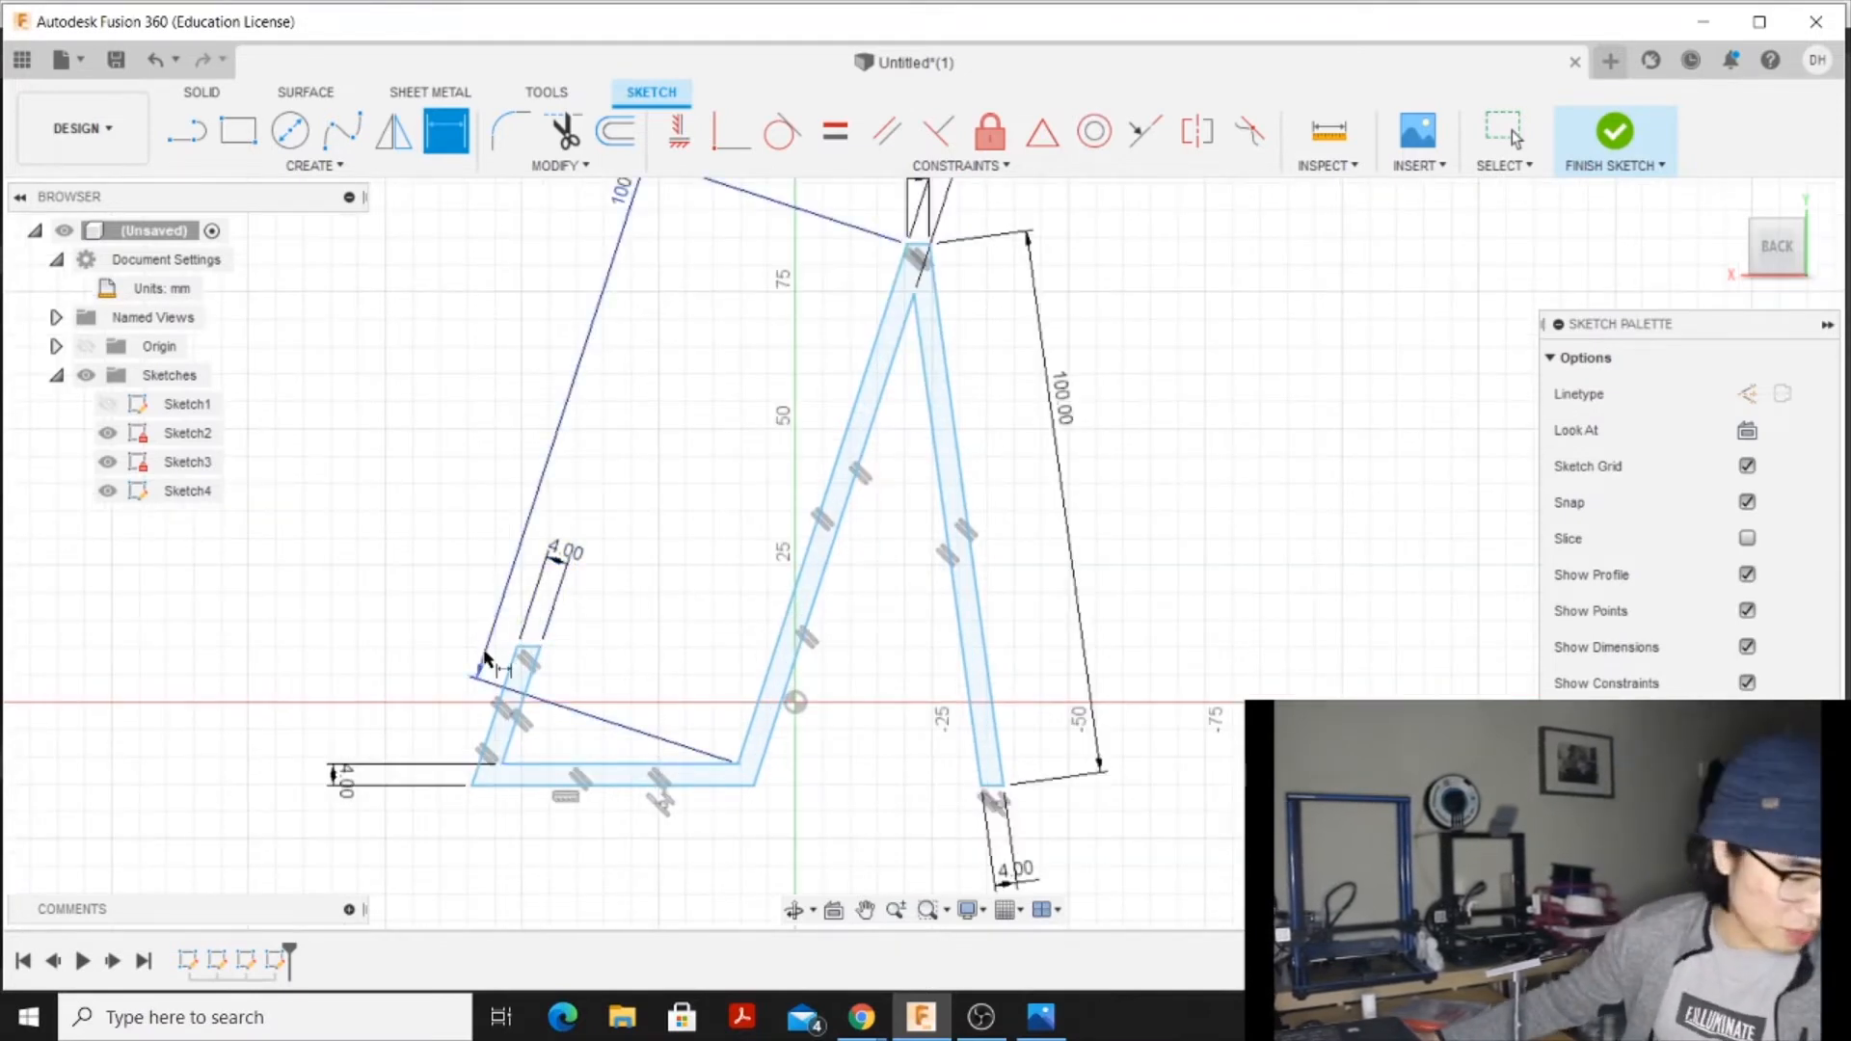
# Dimension the base's inner edge between the lip and the front slope to 9.4 mm
pyautogui.click(617, 764)
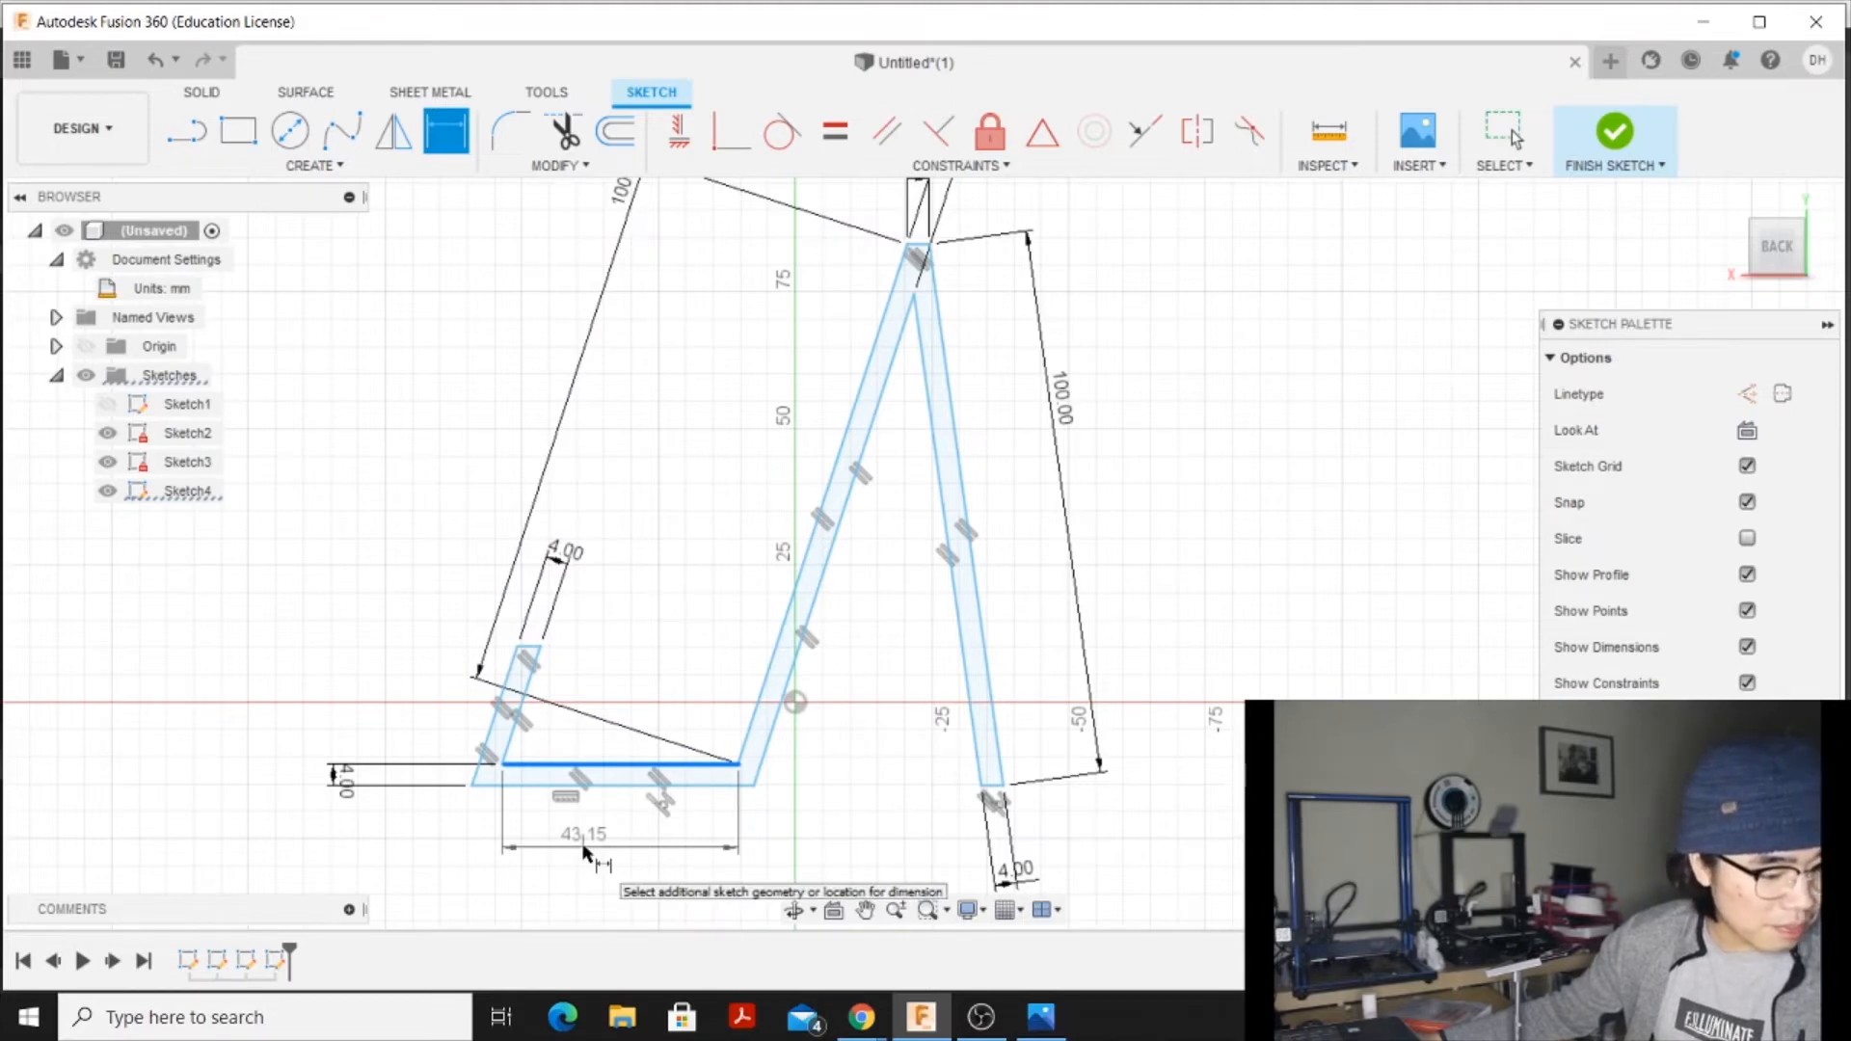
pyautogui.click(585, 852)
pyautogui.write('9')
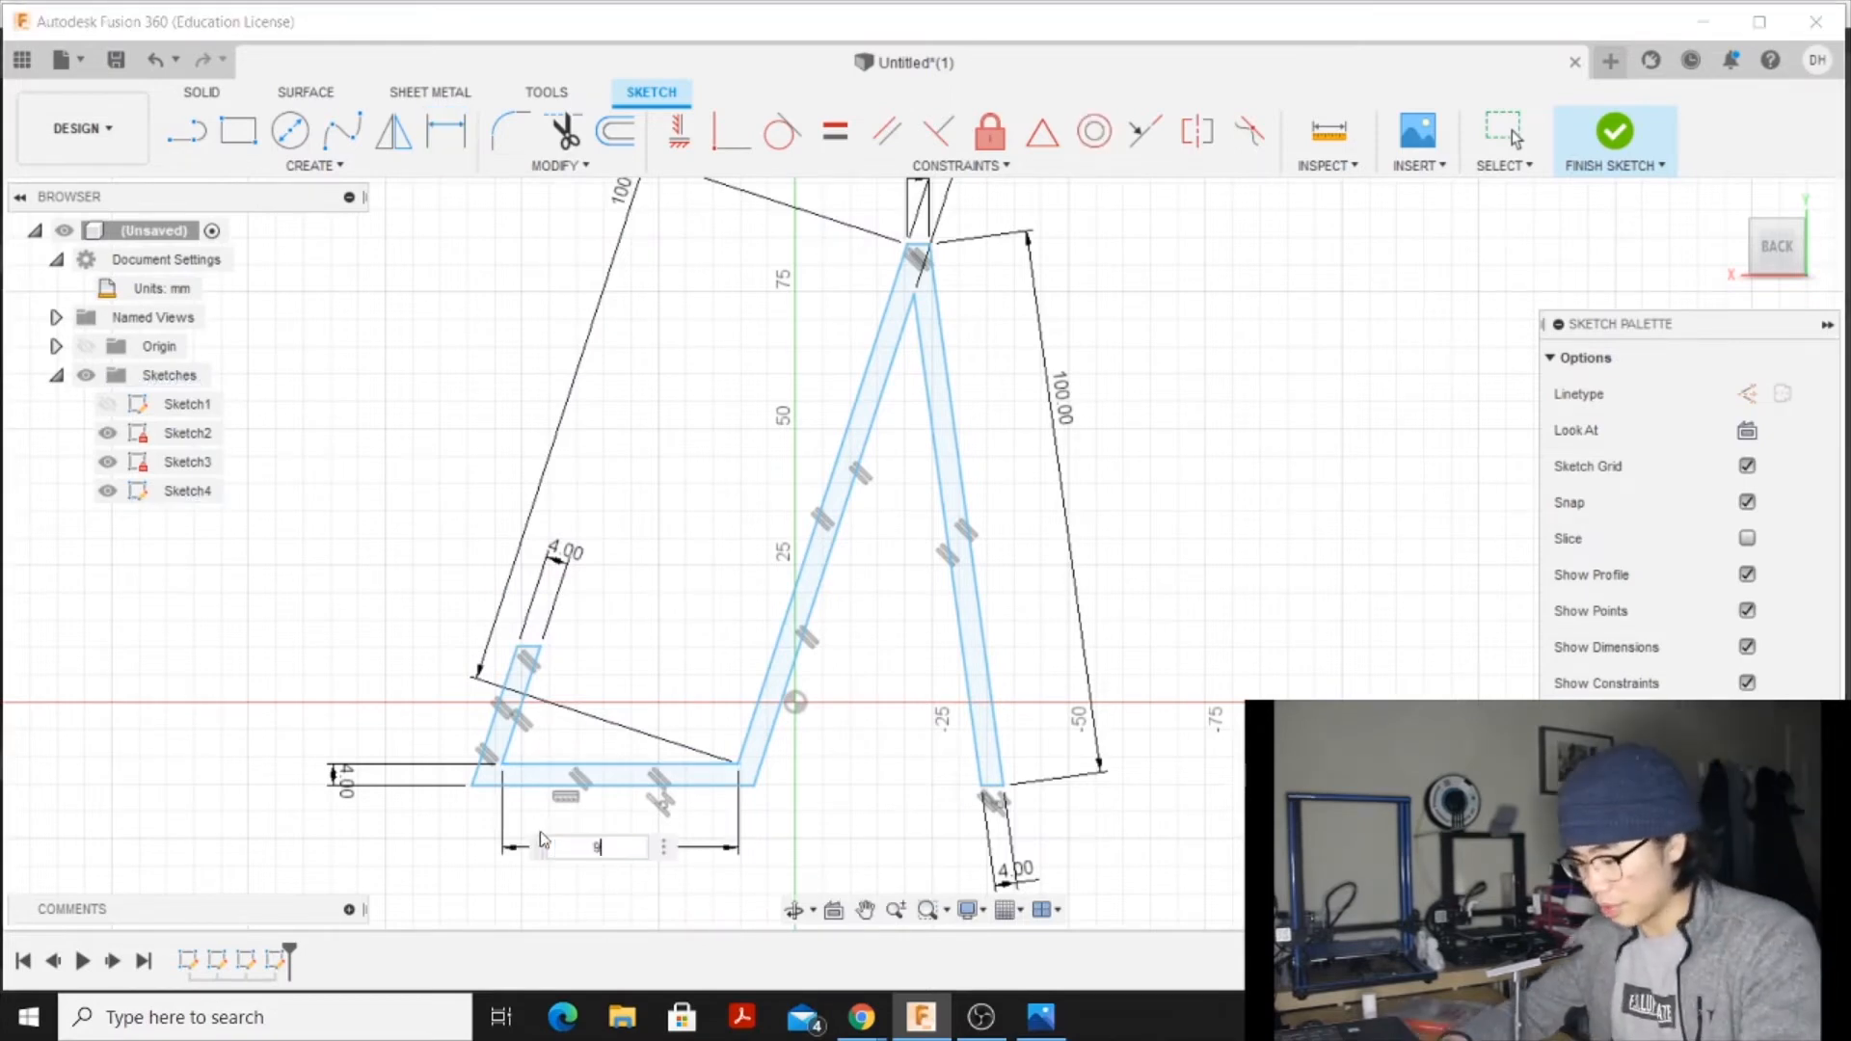
pyautogui.write('.4')
pyautogui.press('Return')
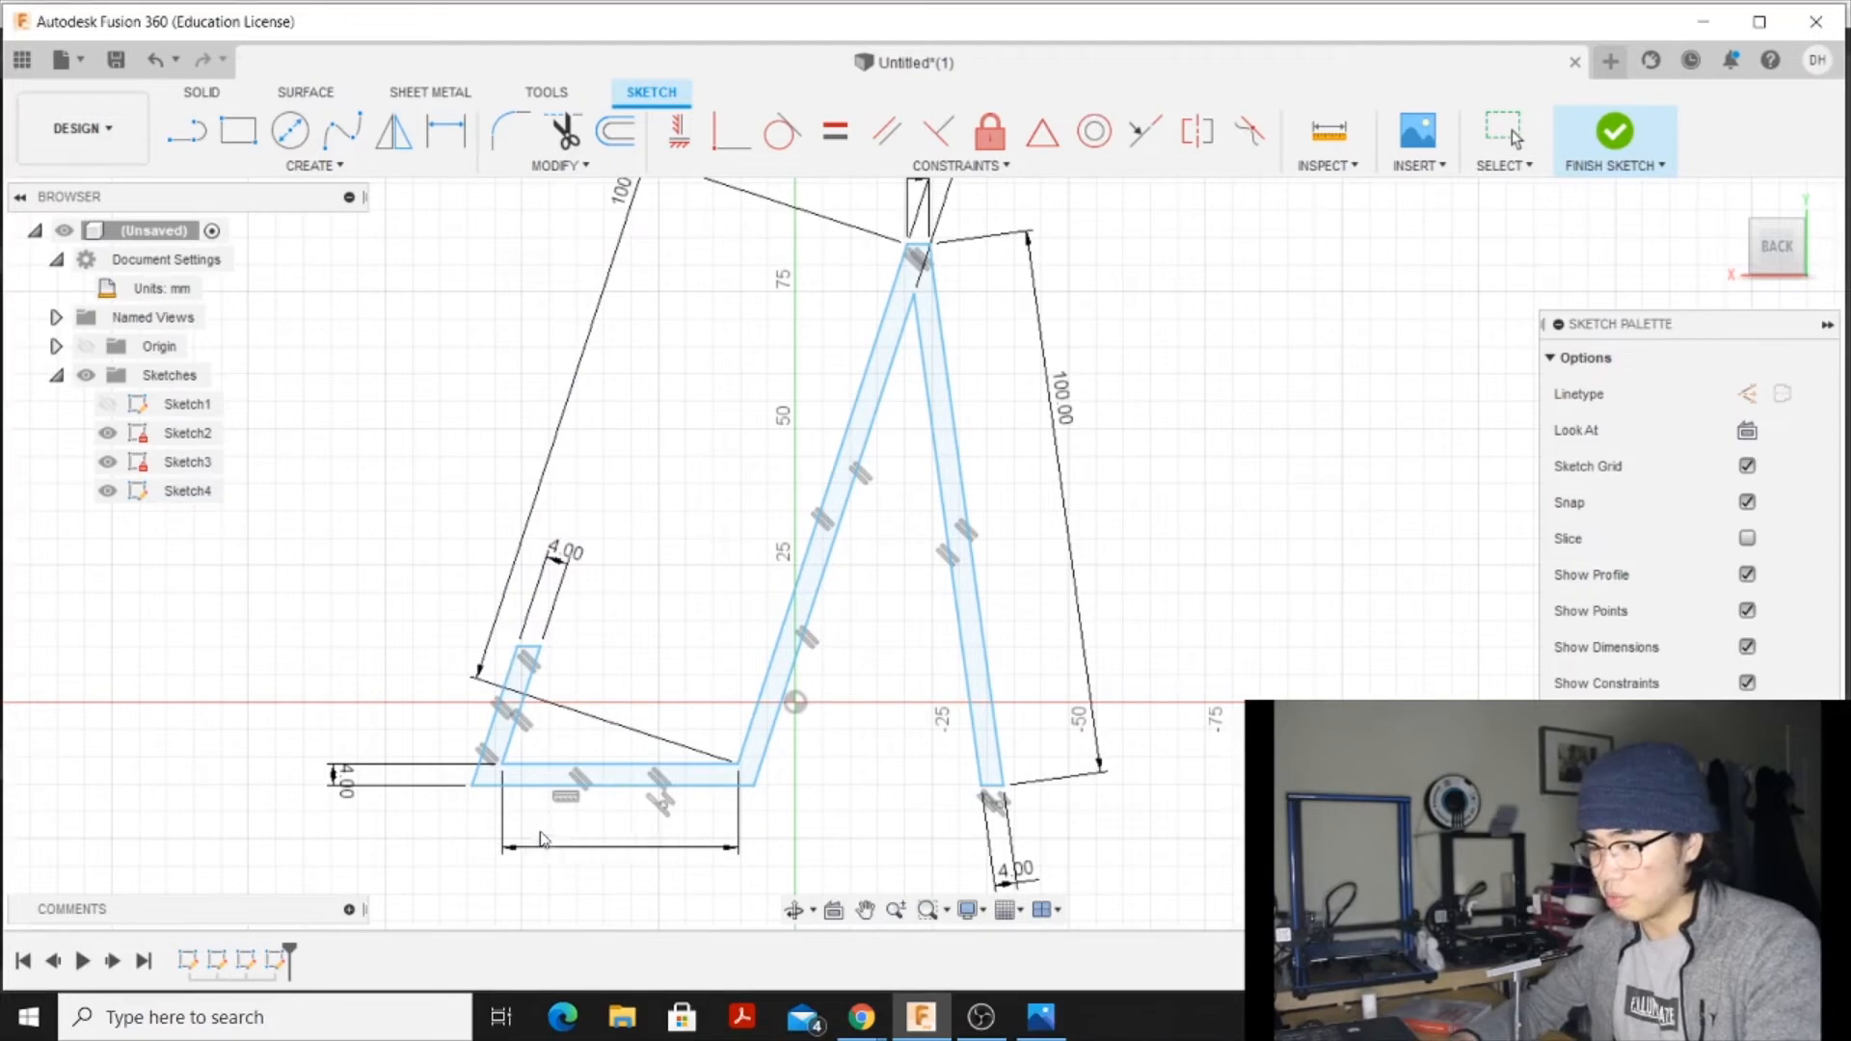
# Dimension the length of the slanted lip's outer edge to 15 mm
pyautogui.scroll(1, 546, 839)
pyautogui.click(694, 702)
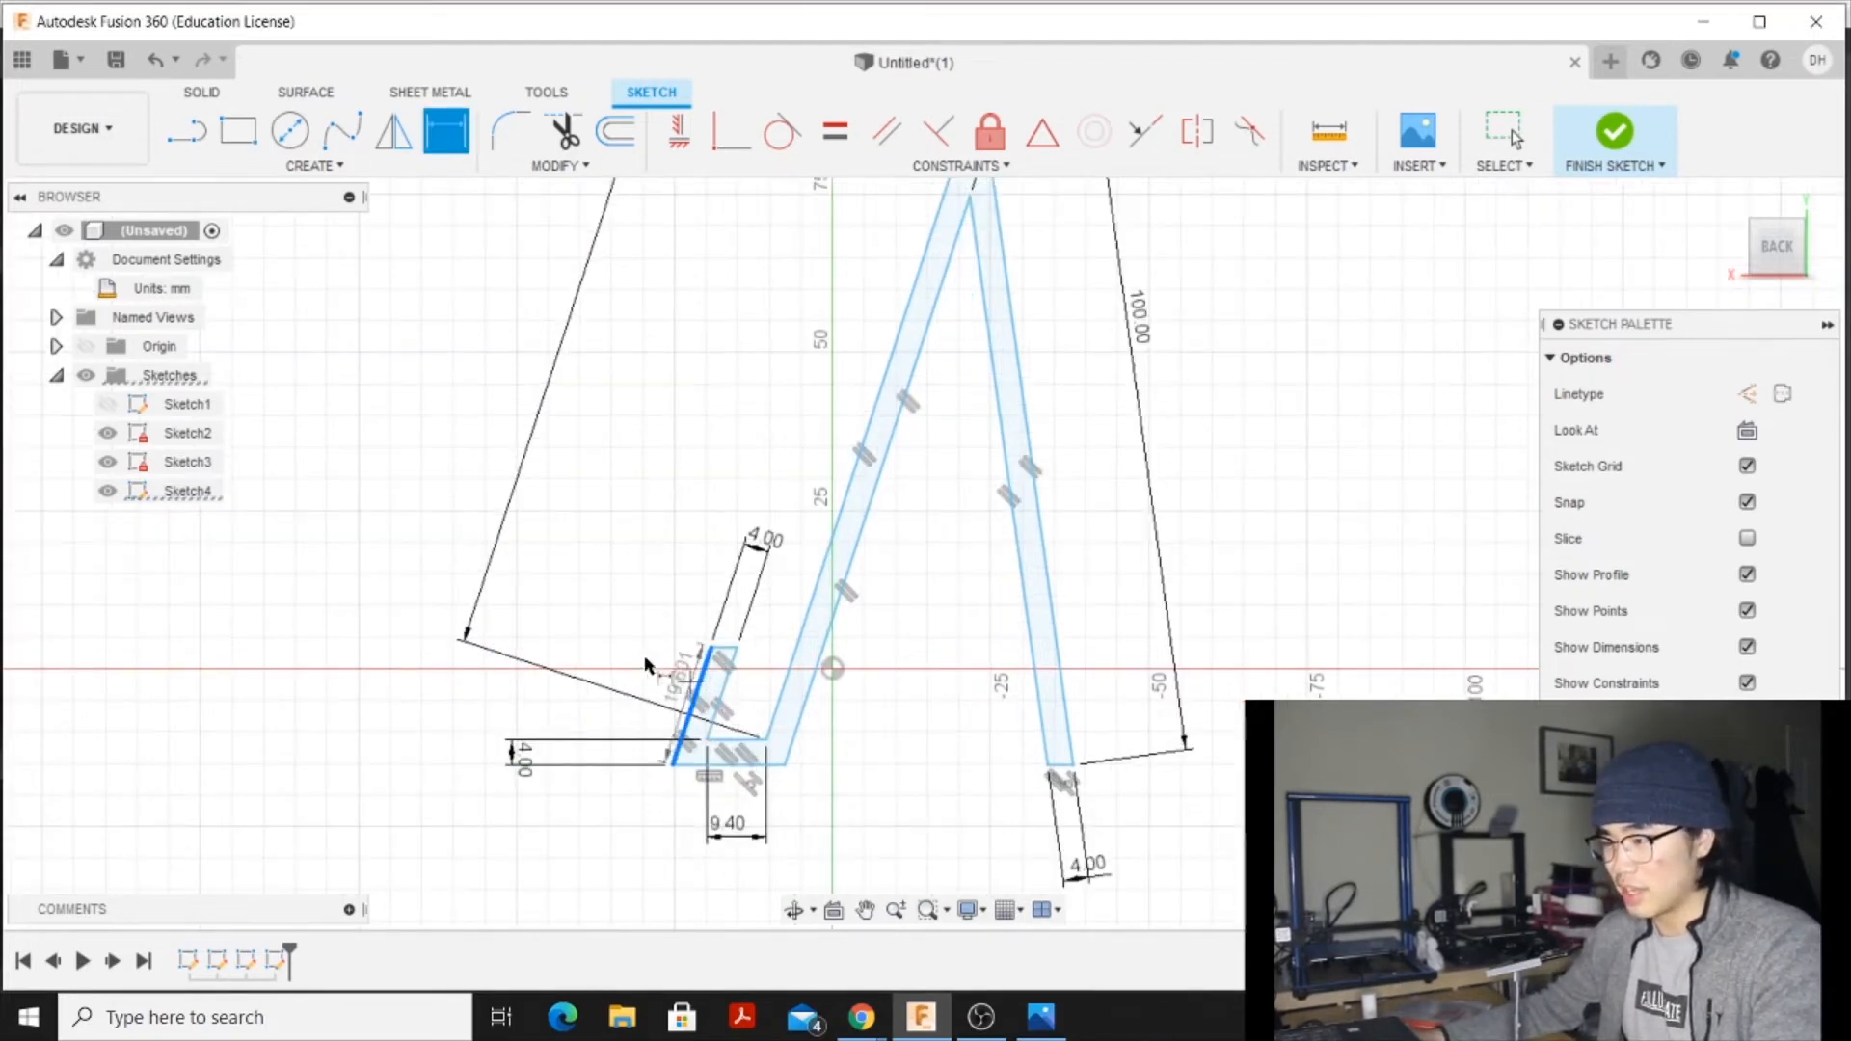
pyautogui.click(609, 610)
pyautogui.write('15')
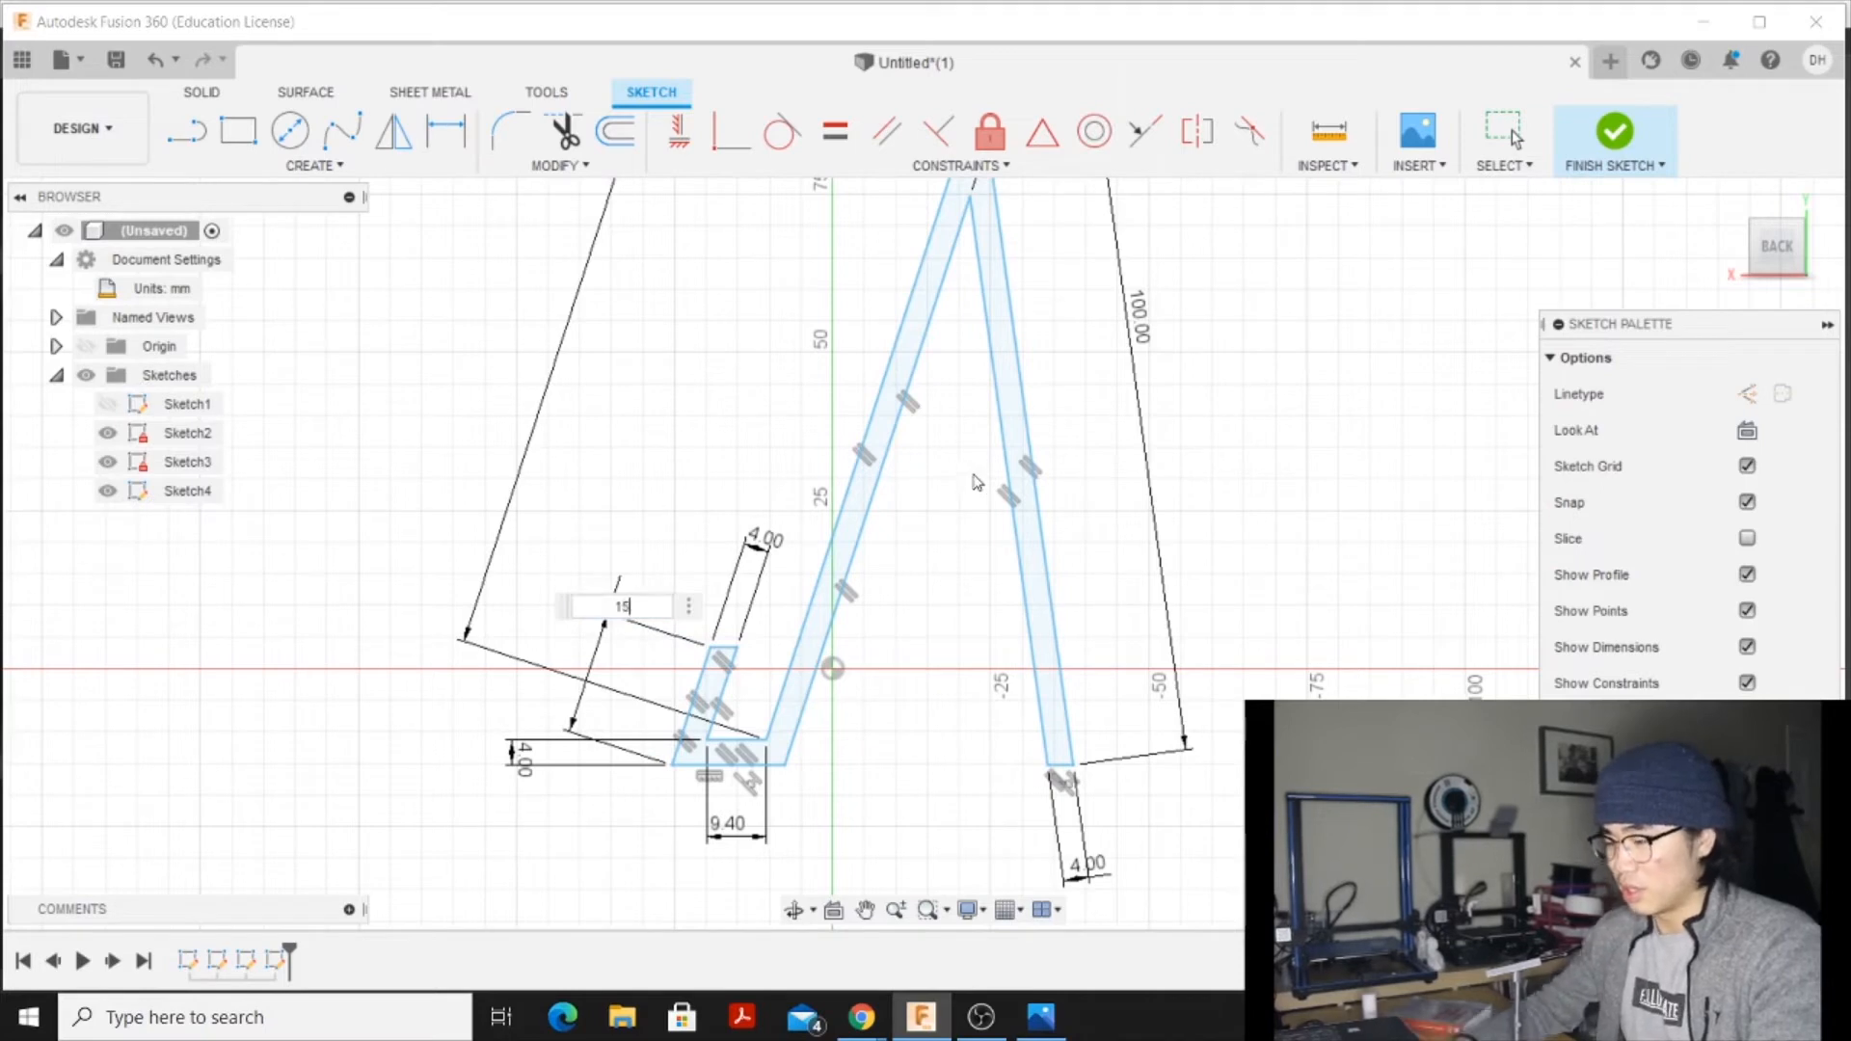
pyautogui.press('Return')
# Finish the sketch and extrude the stand profile 50 mm to one side as a new body
pyautogui.scroll(-3, 1260, 476)
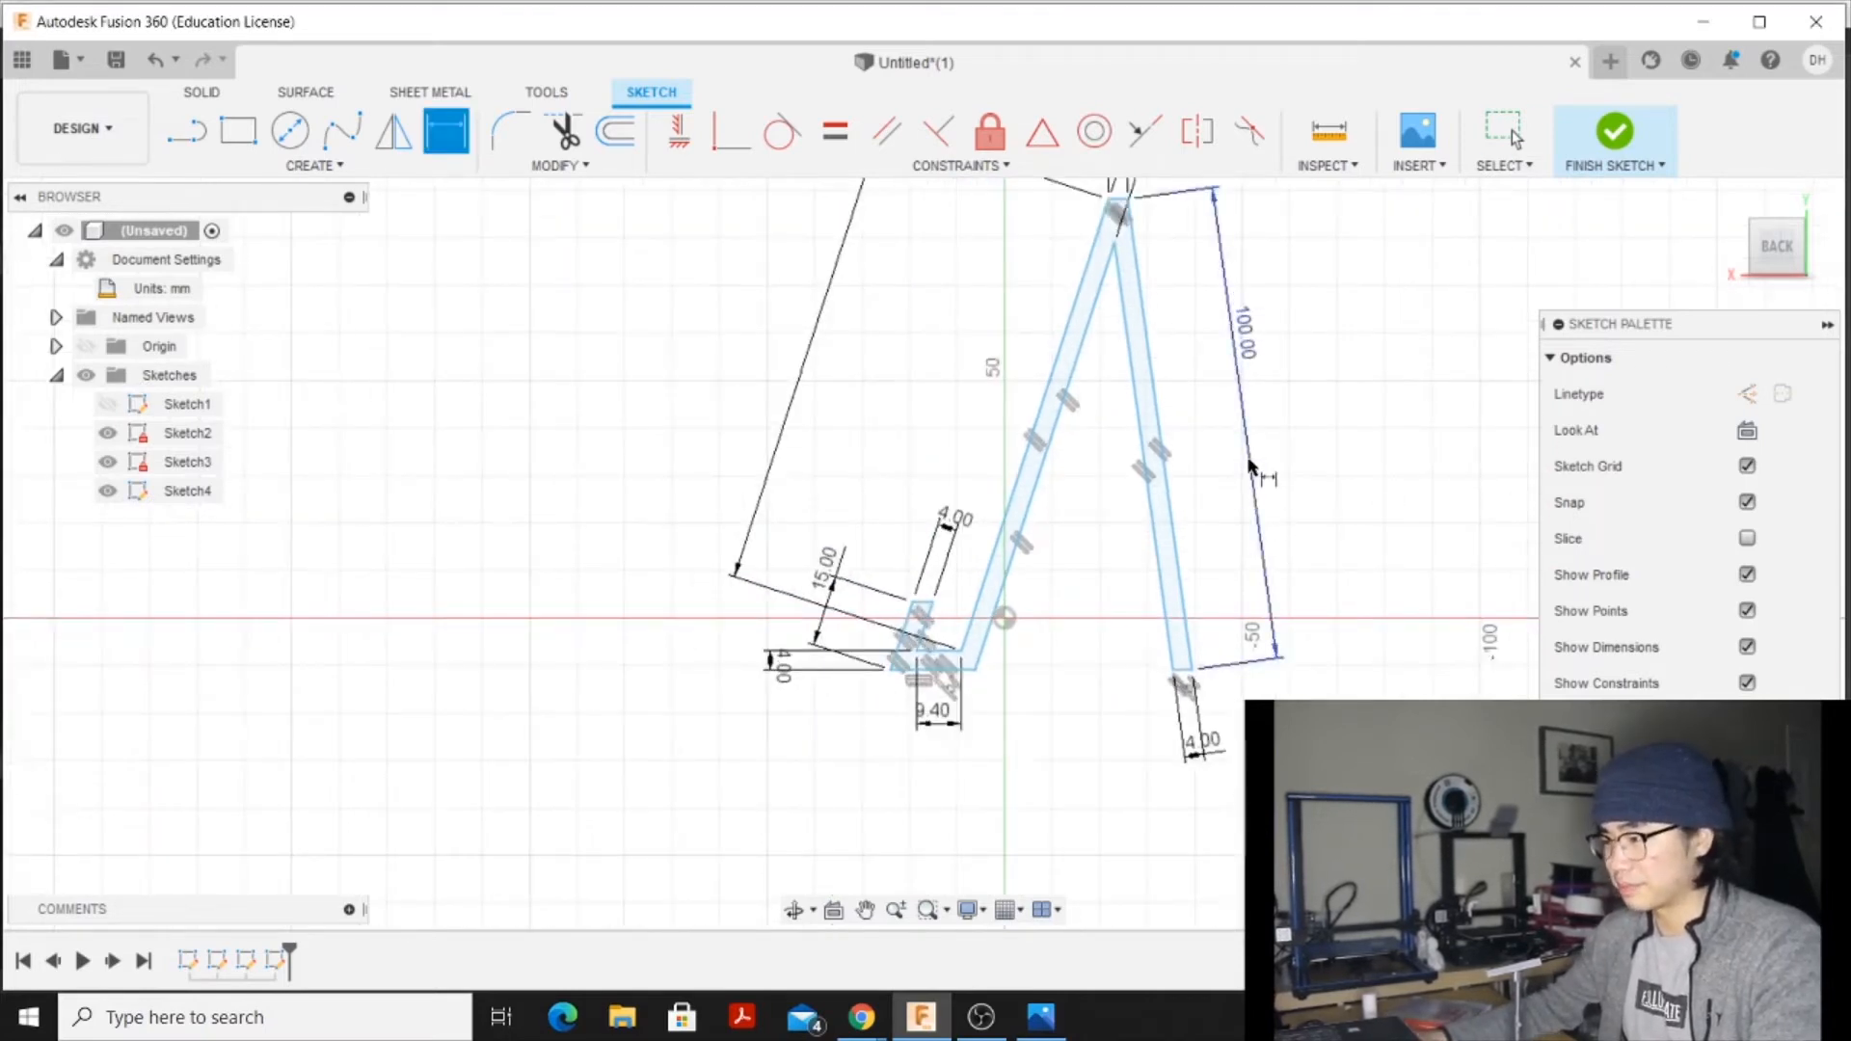
pyautogui.moveTo(1289, 372); pyautogui.dragTo(1200, 461, button='middle')
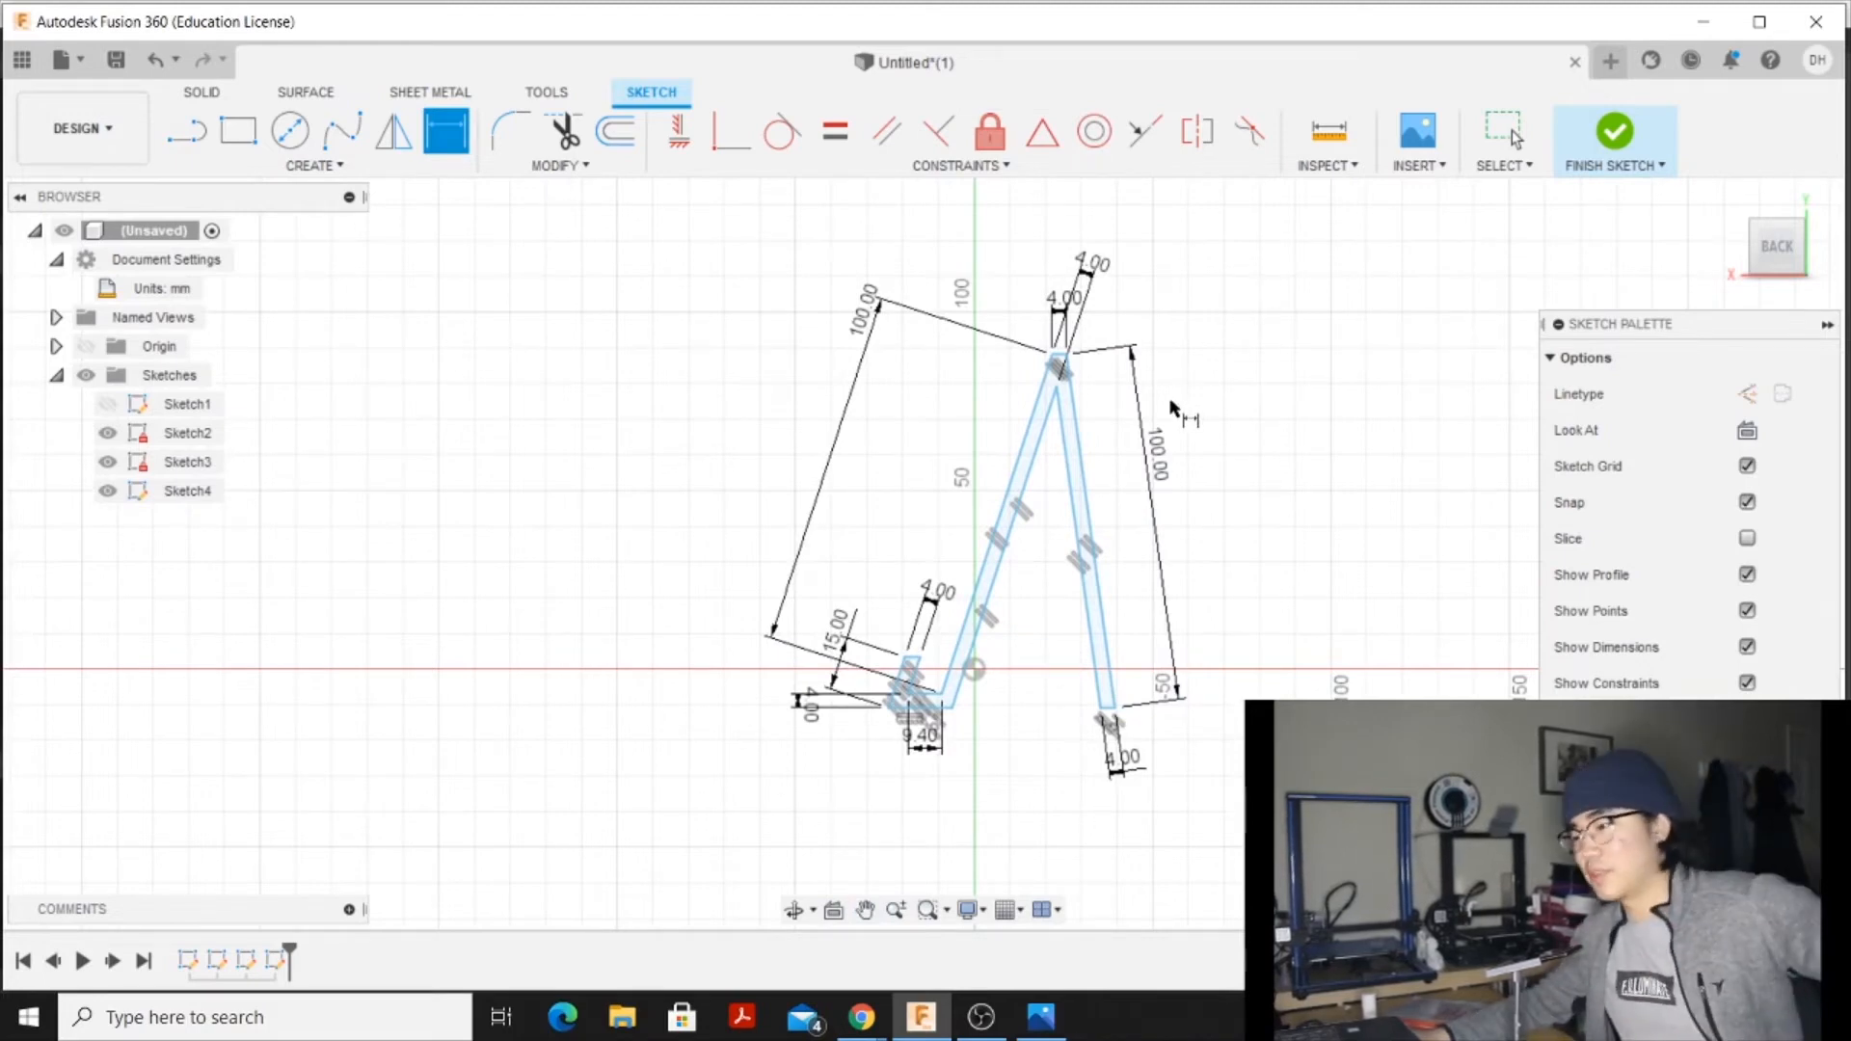
pyautogui.scroll(1, 1186, 405)
pyautogui.scroll(2, 1100, 545)
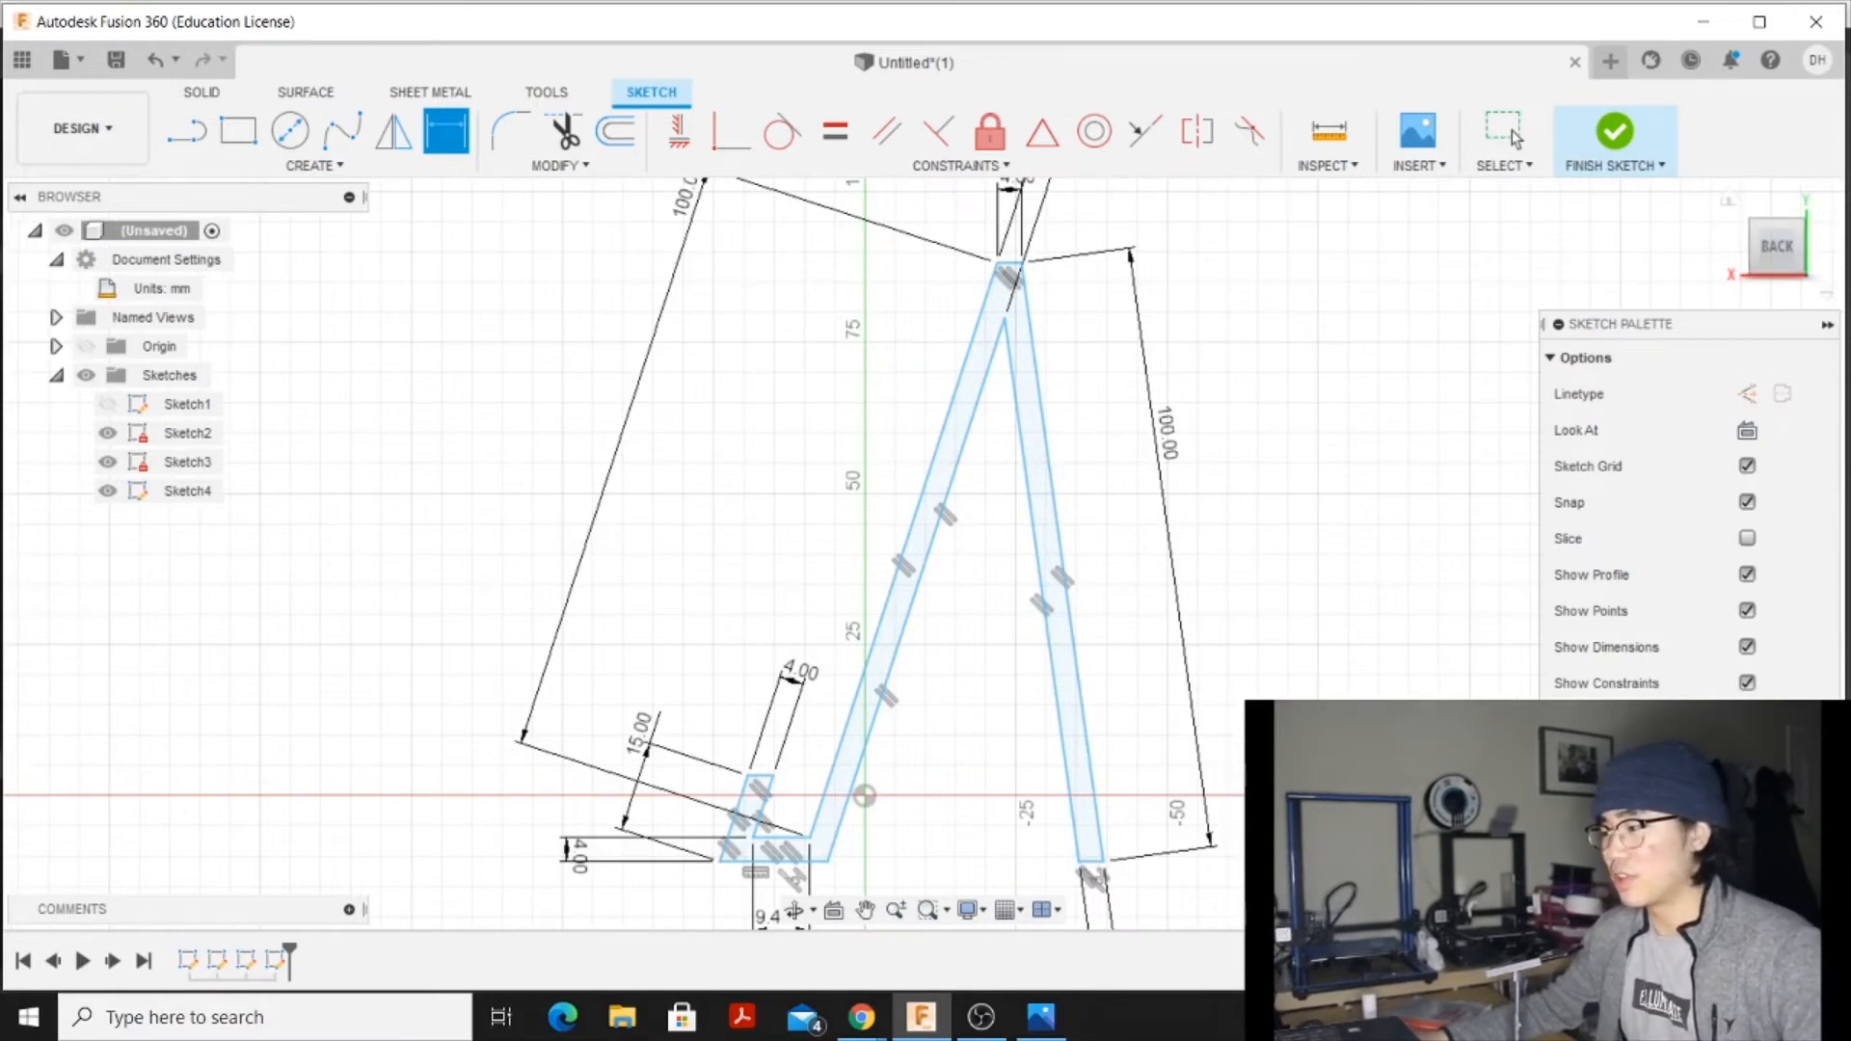
pyautogui.click(1615, 133)
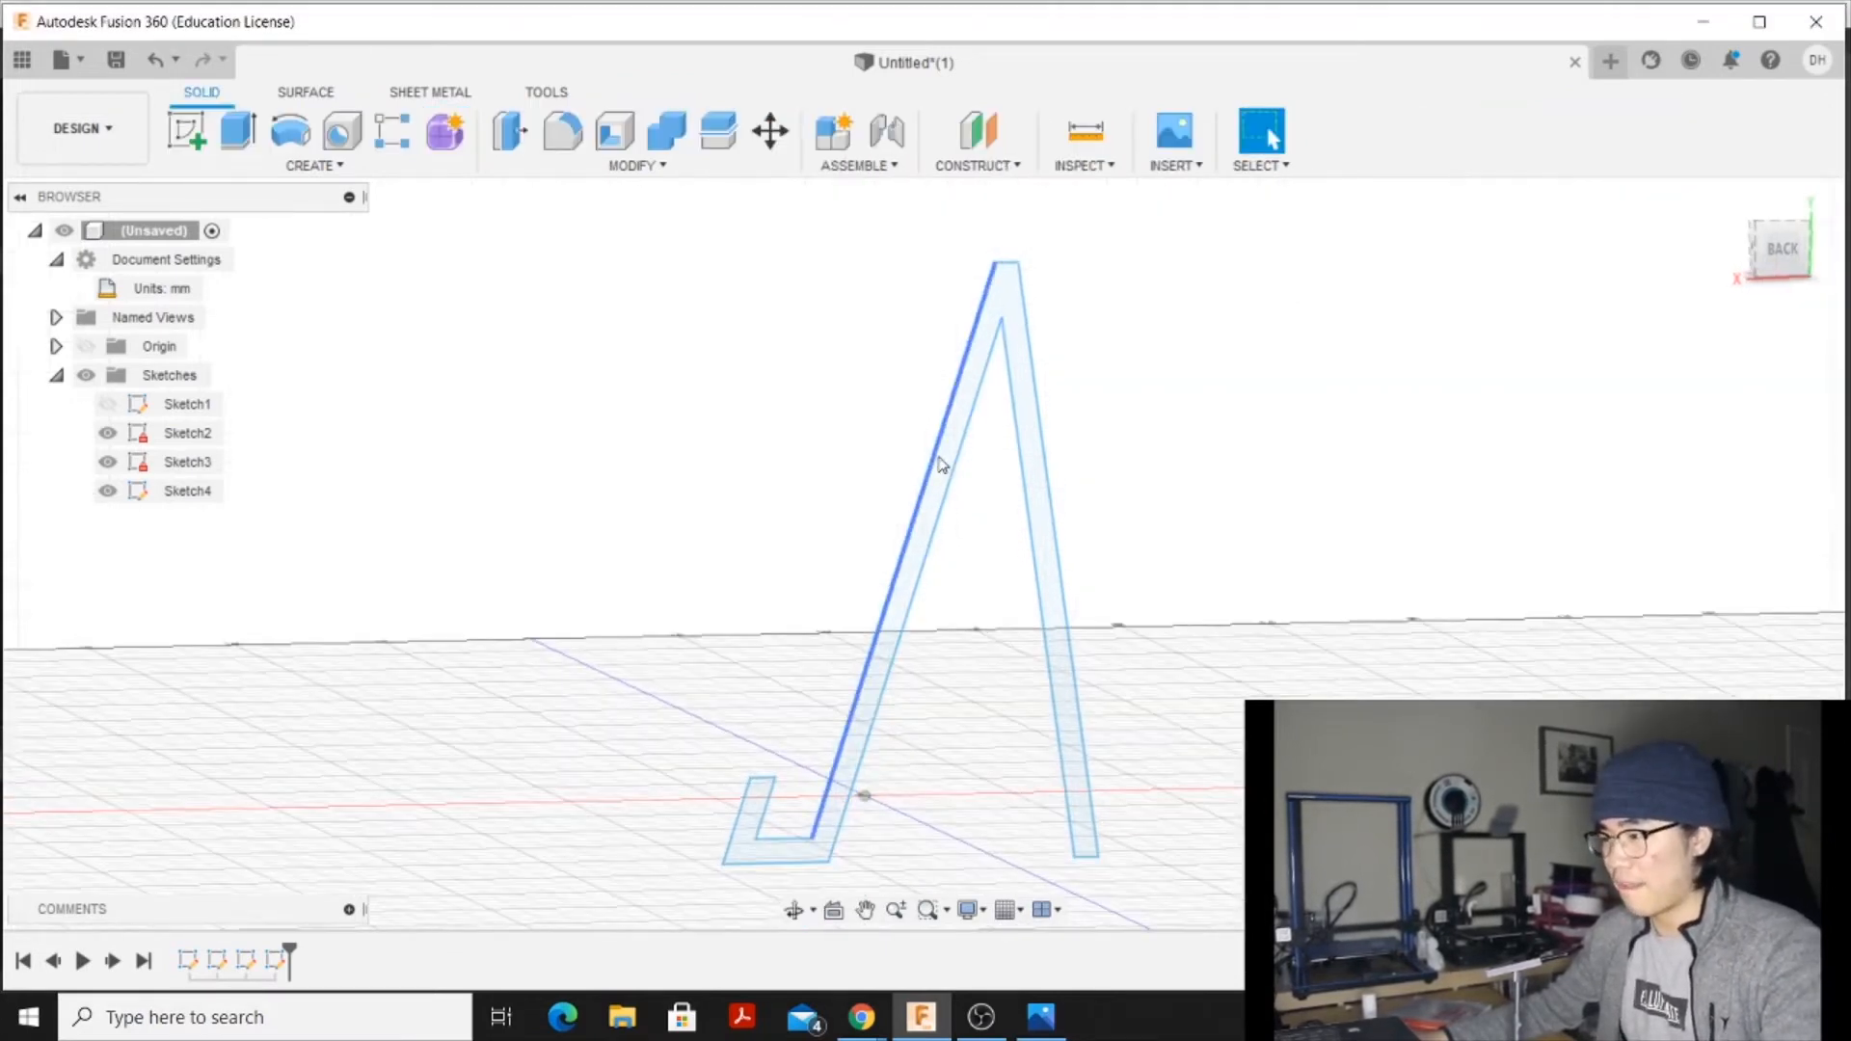
pyautogui.click(949, 482)
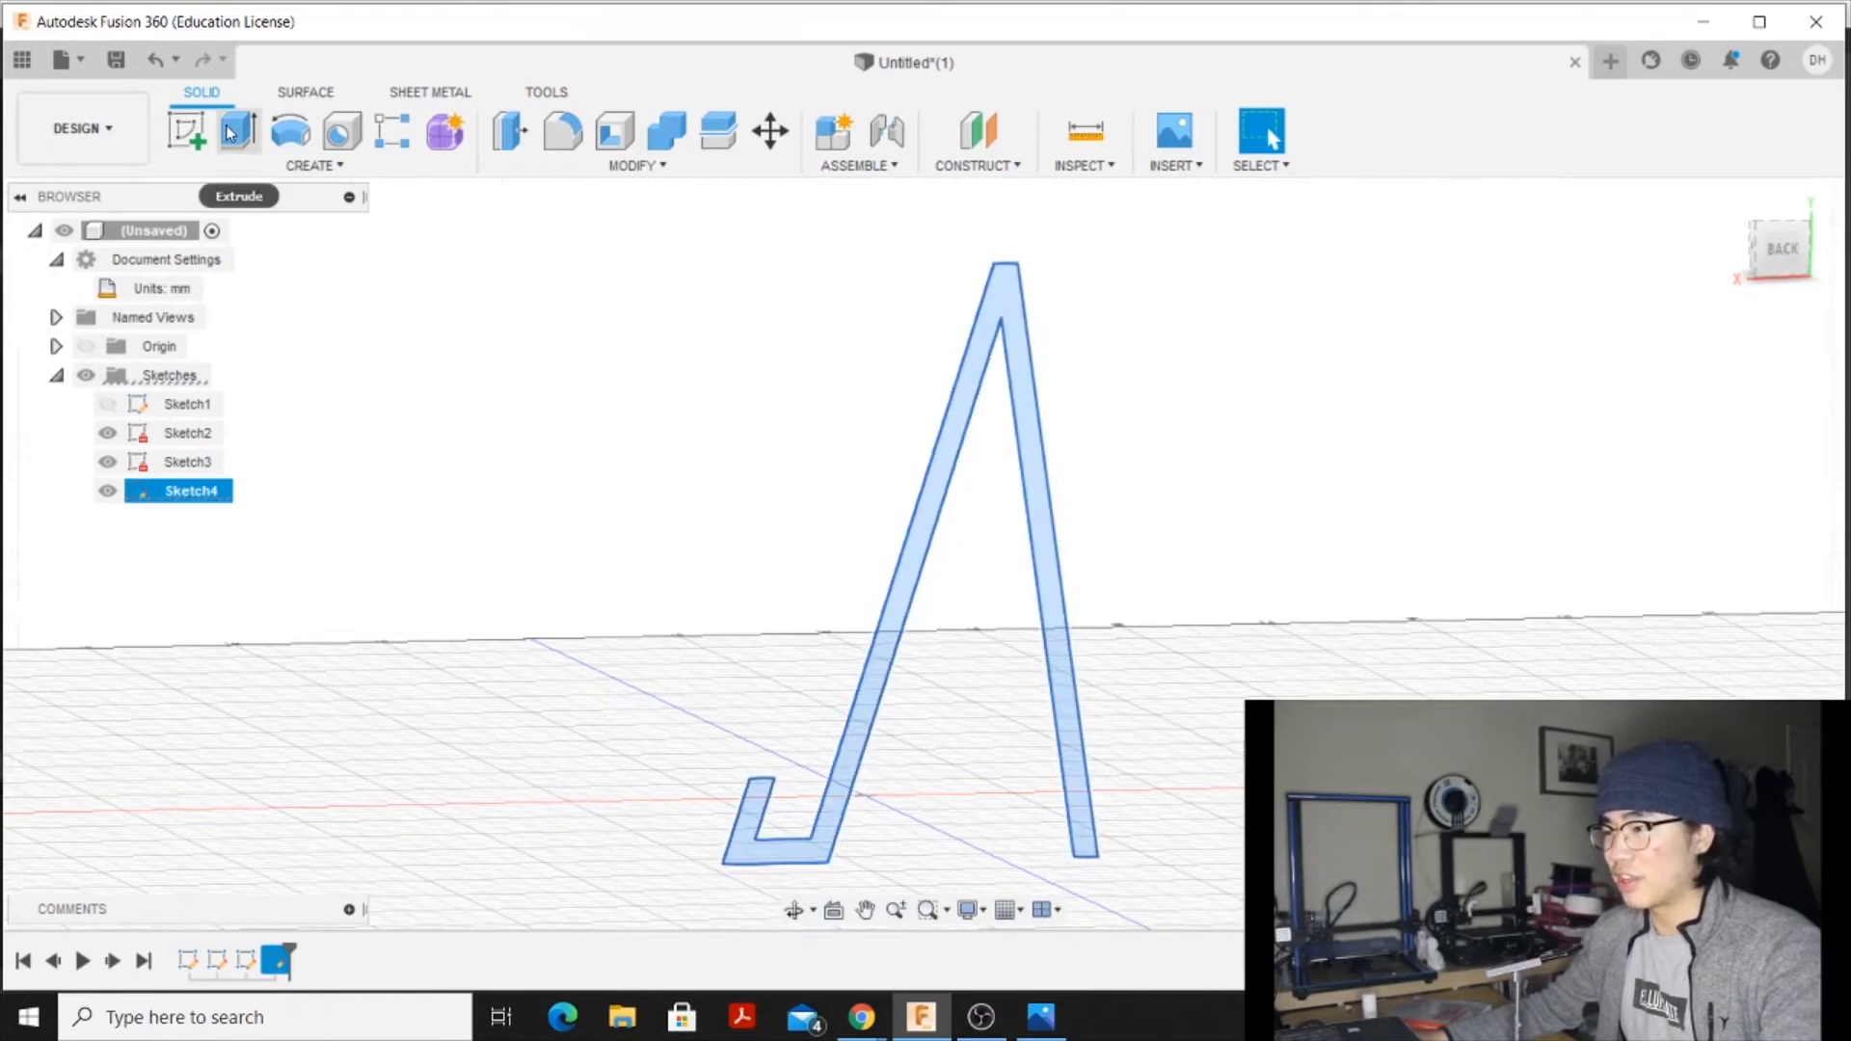
pyautogui.click(230, 133)
pyautogui.keyDown('shift'); pyautogui.moveTo(983, 459); pyautogui.dragTo(1045, 475, button='middle'); pyautogui.keyUp('shift')
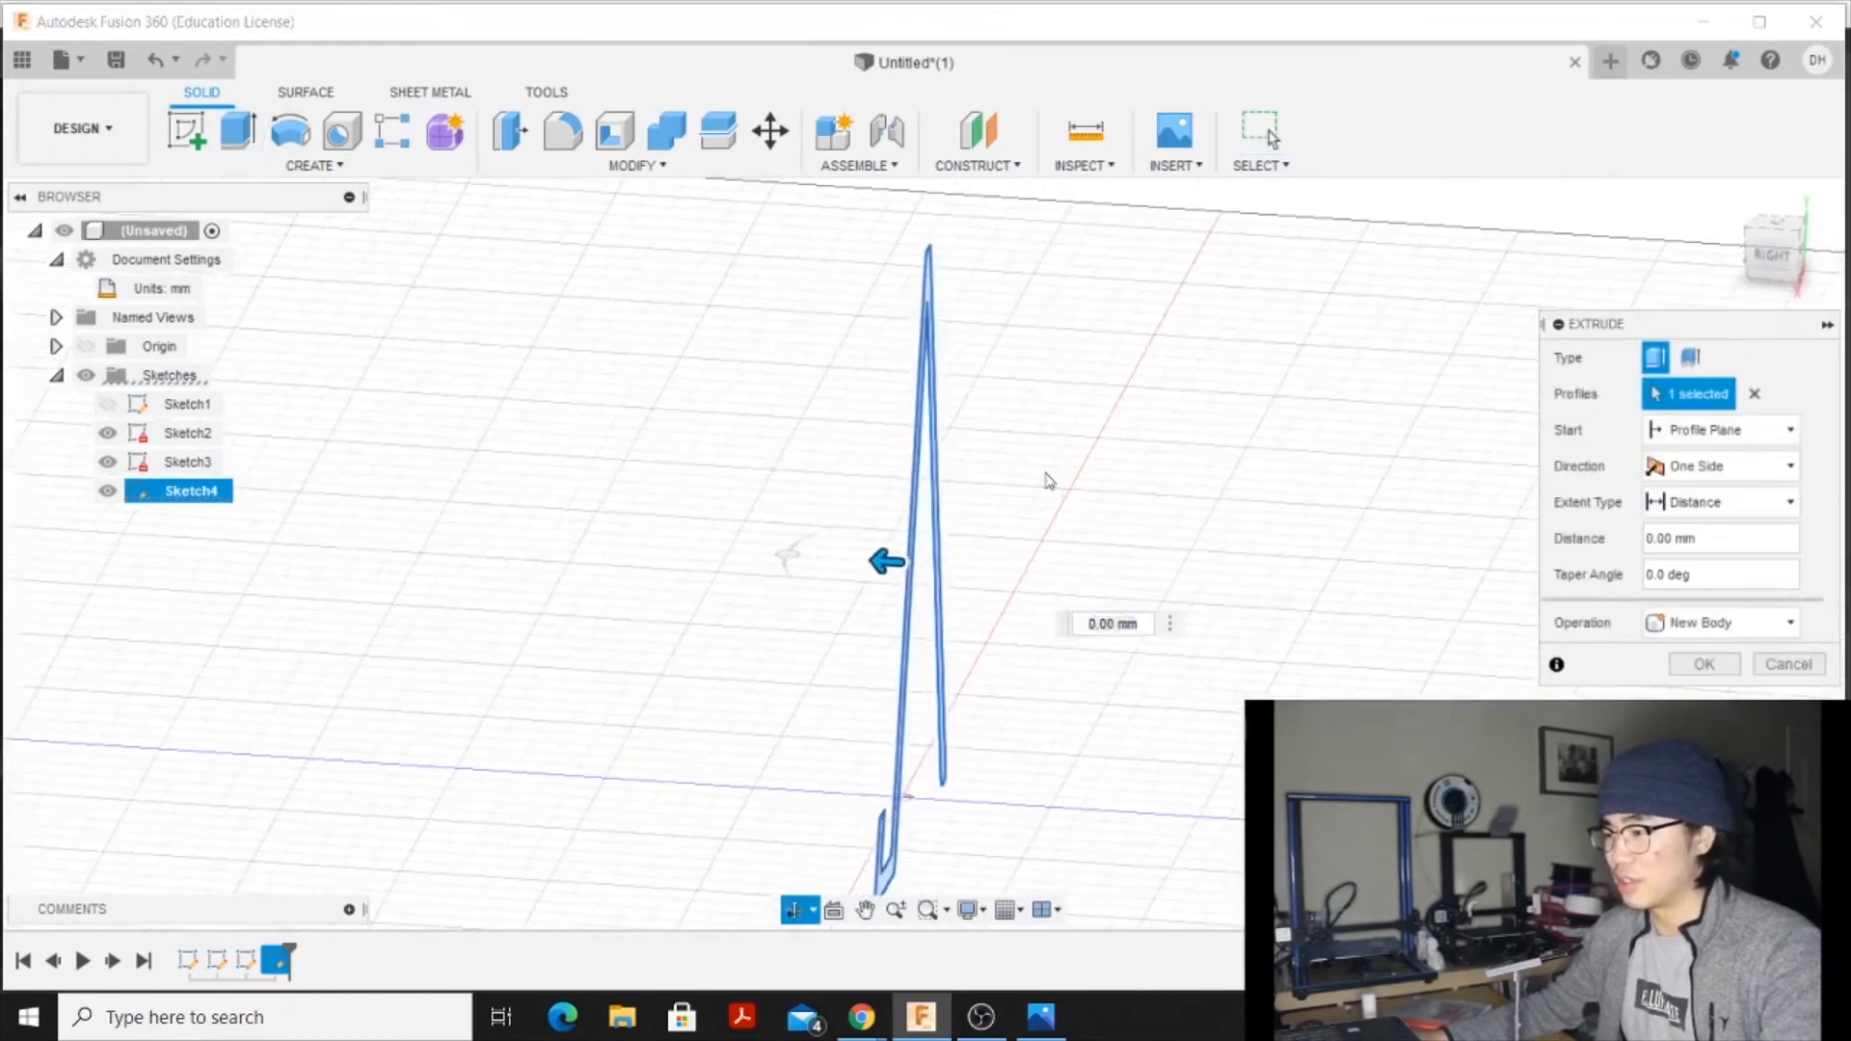
pyautogui.moveTo(883, 559); pyautogui.dragTo(557, 533)
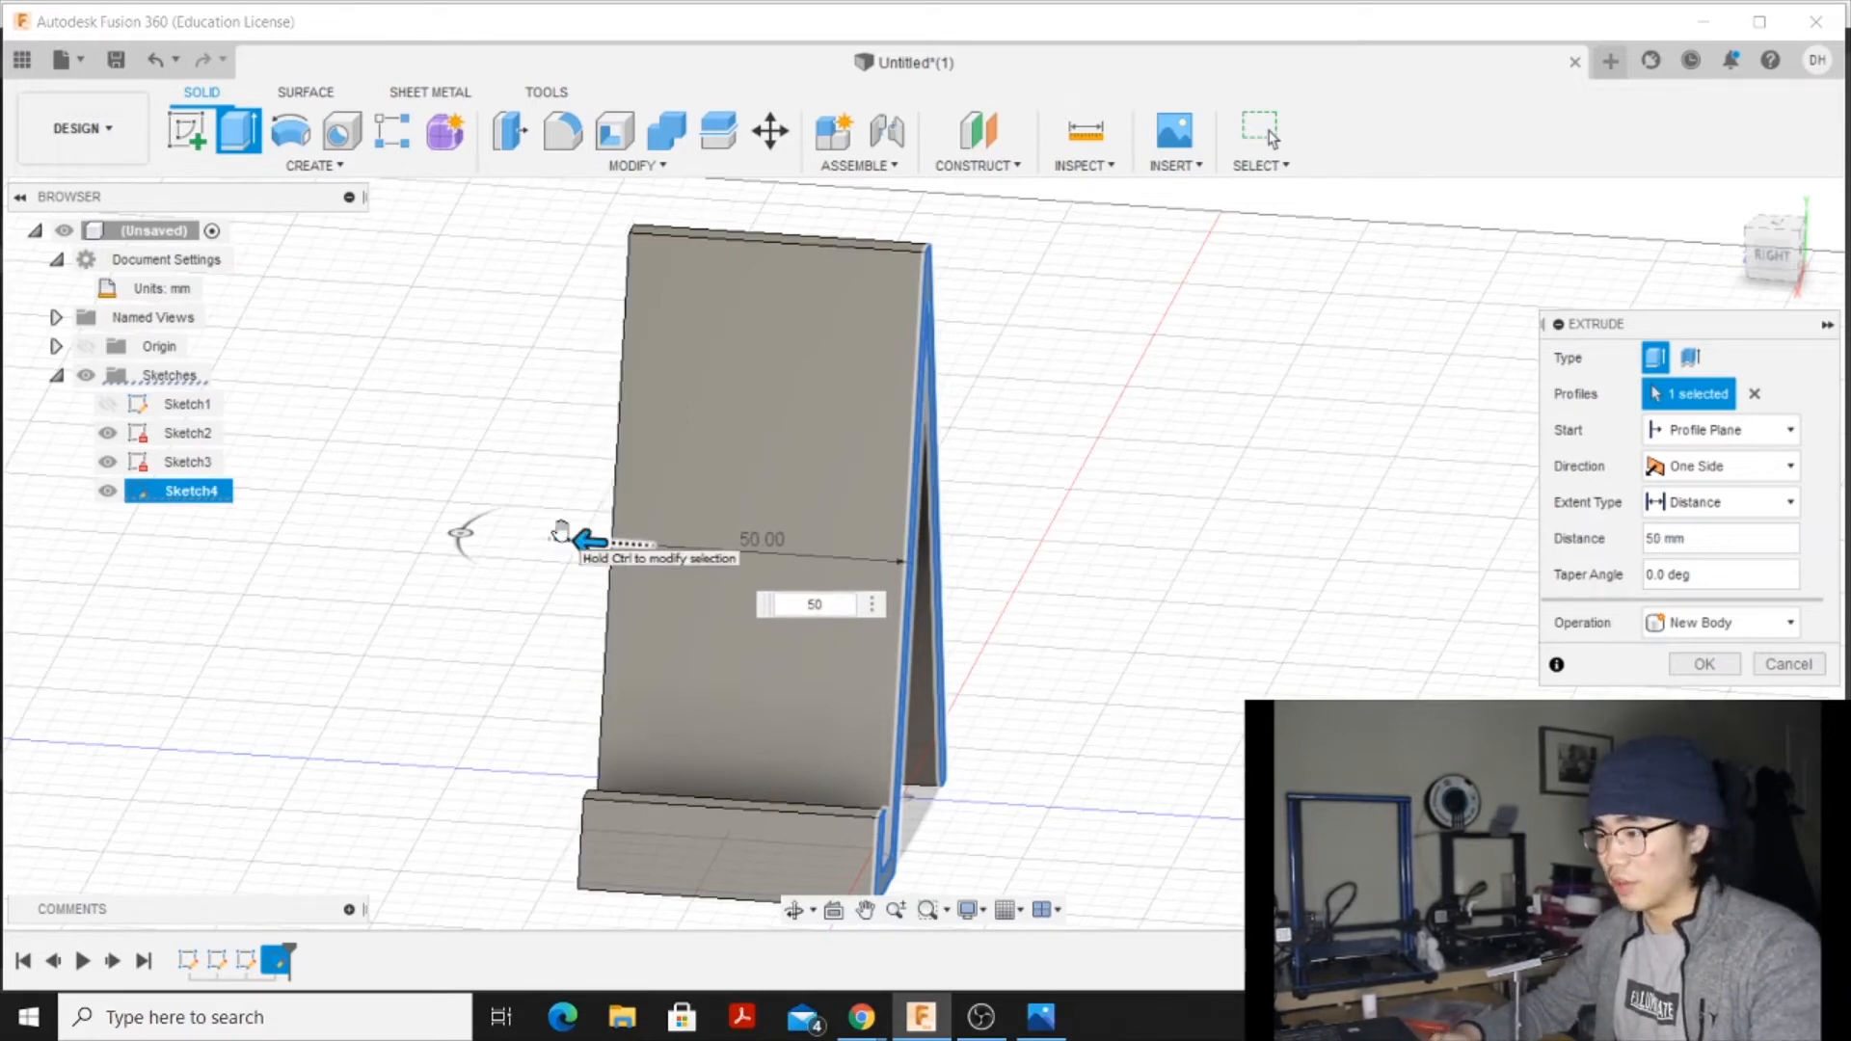
pyautogui.press('Return')
# Fillet the two long edges along the stand's top ridge to round the peak
pyautogui.keyDown('shift'); pyautogui.moveTo(1305, 447); pyautogui.dragTo(441, 453, button='middle'); pyautogui.keyUp('shift')
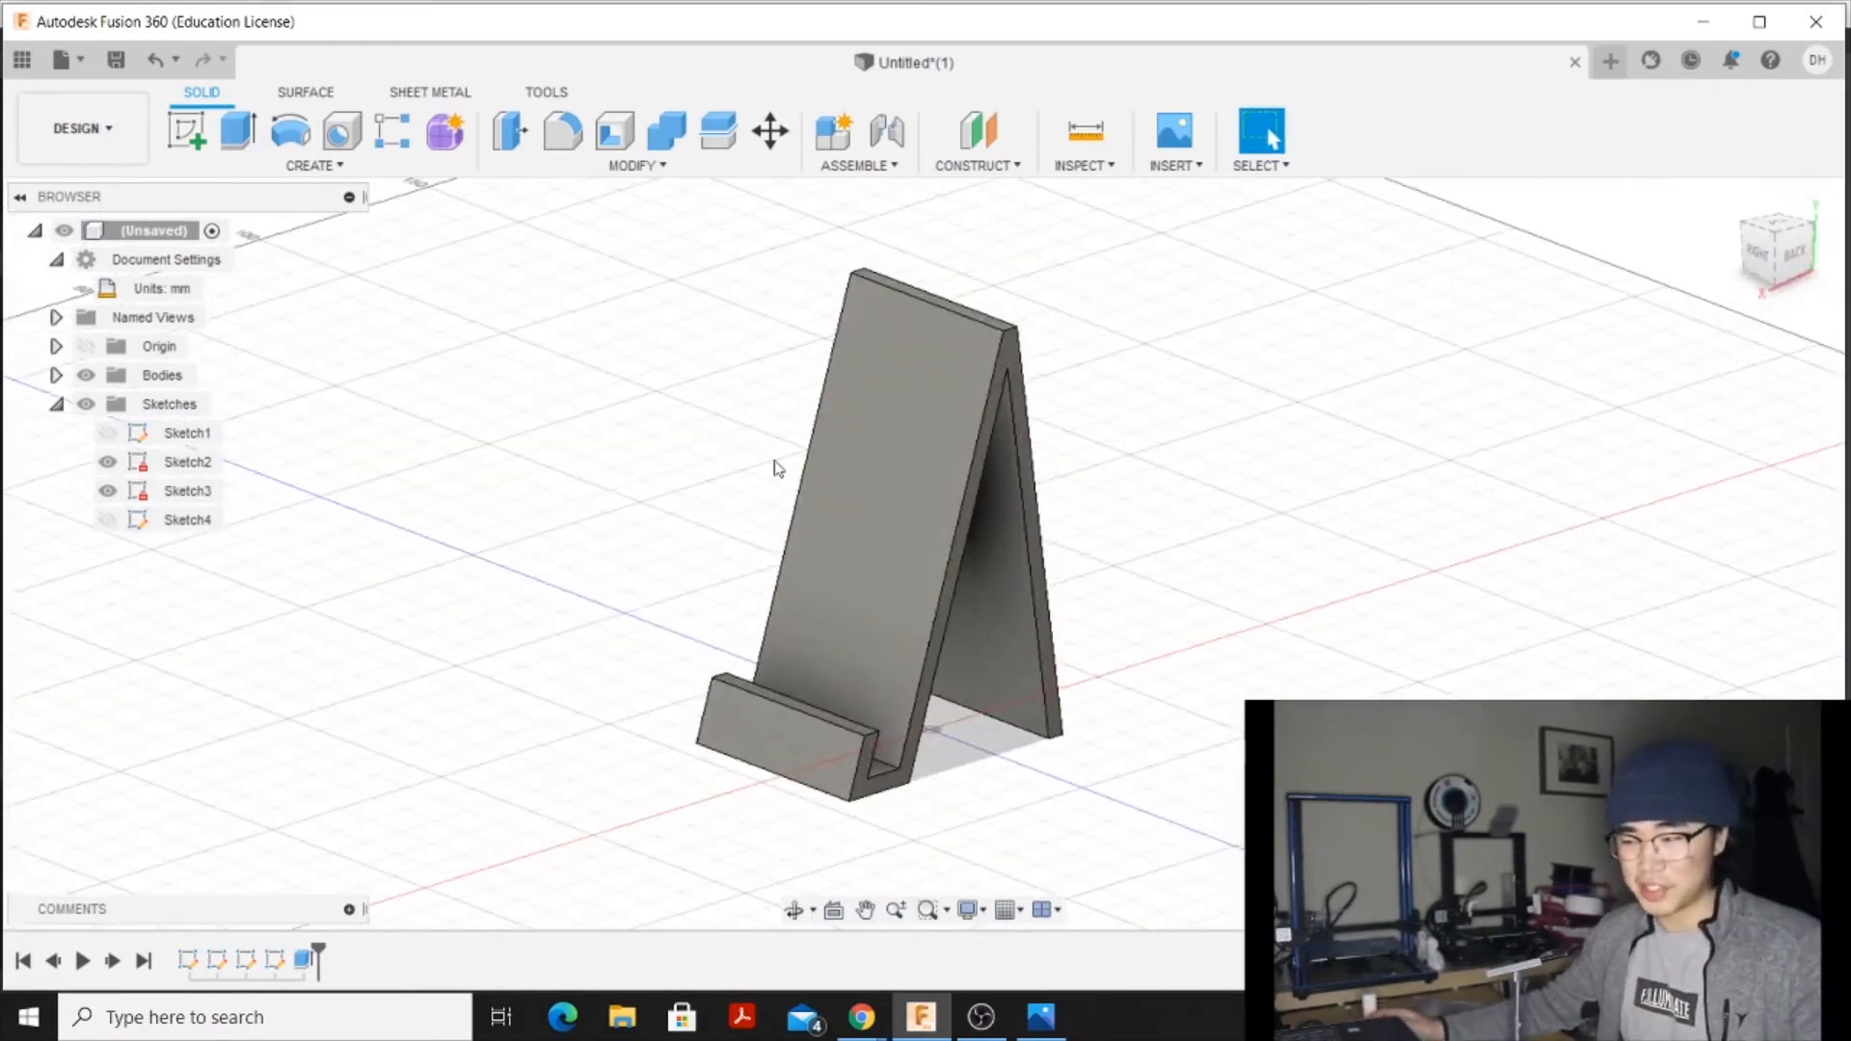
pyautogui.scroll(3, 1063, 360)
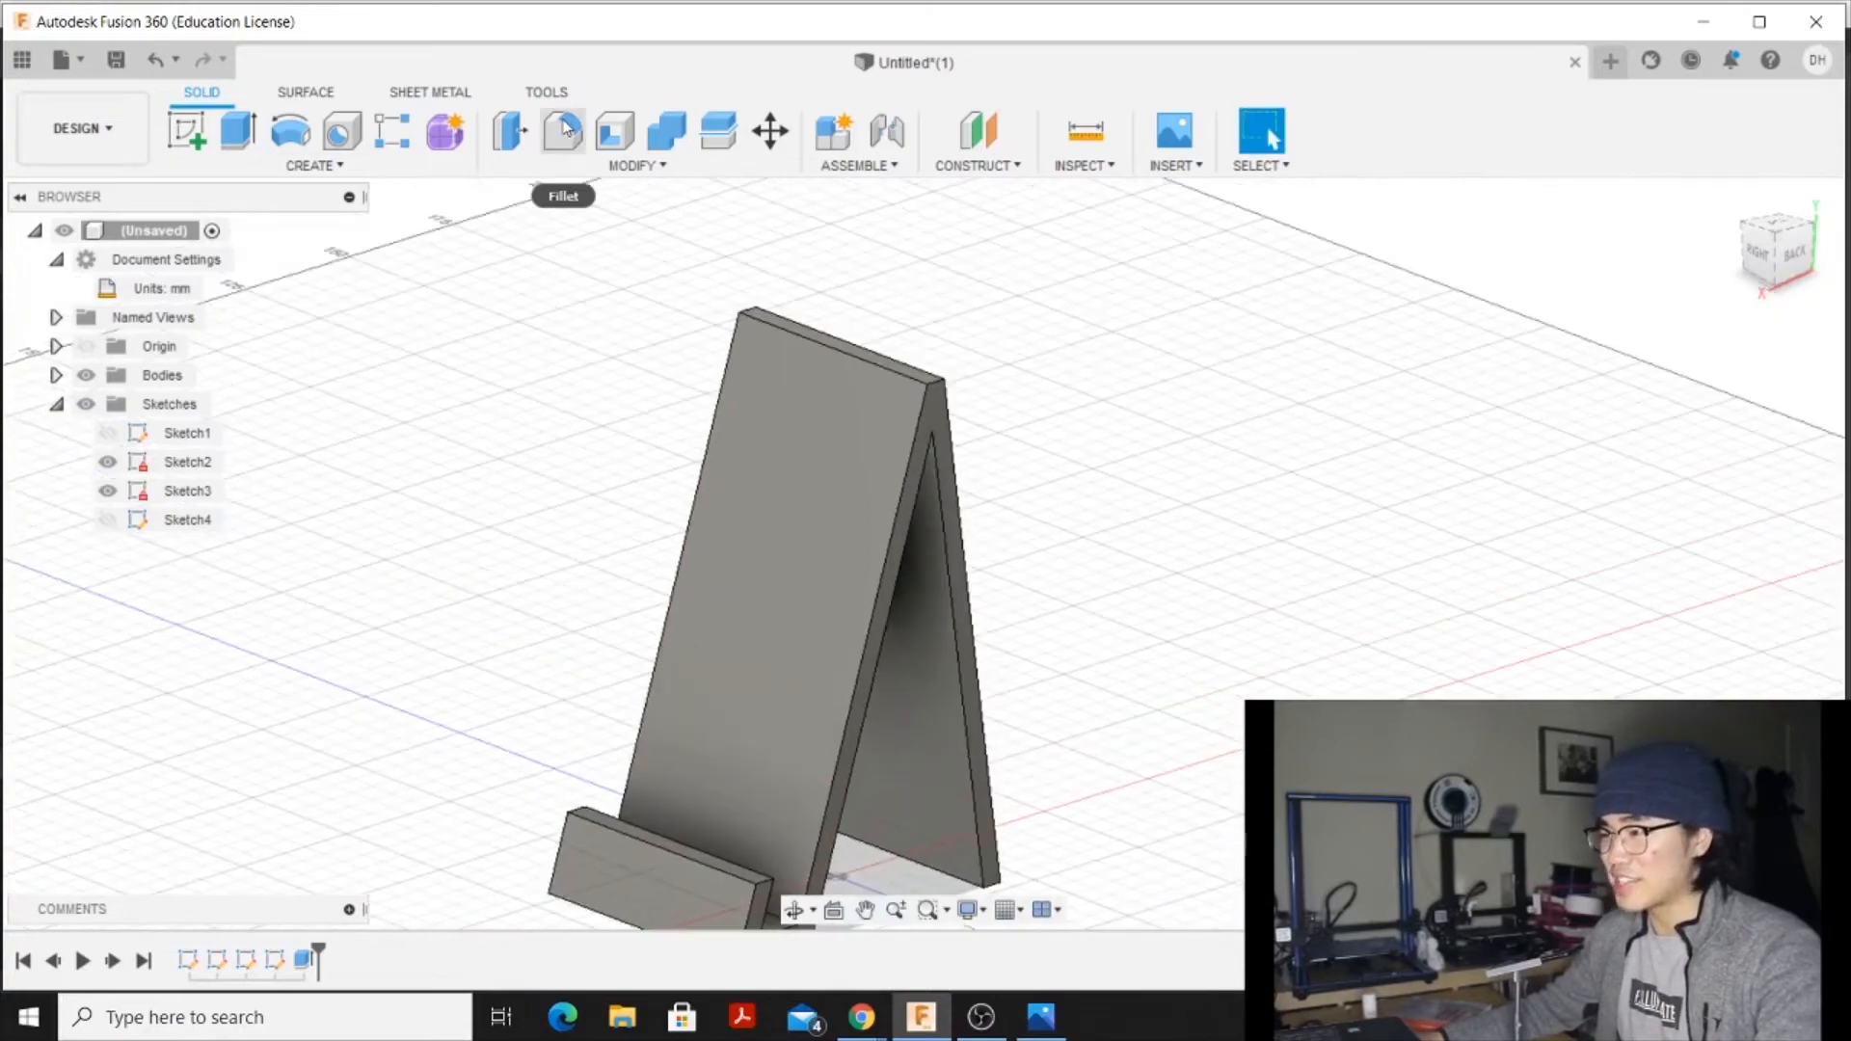
pyautogui.click(564, 128)
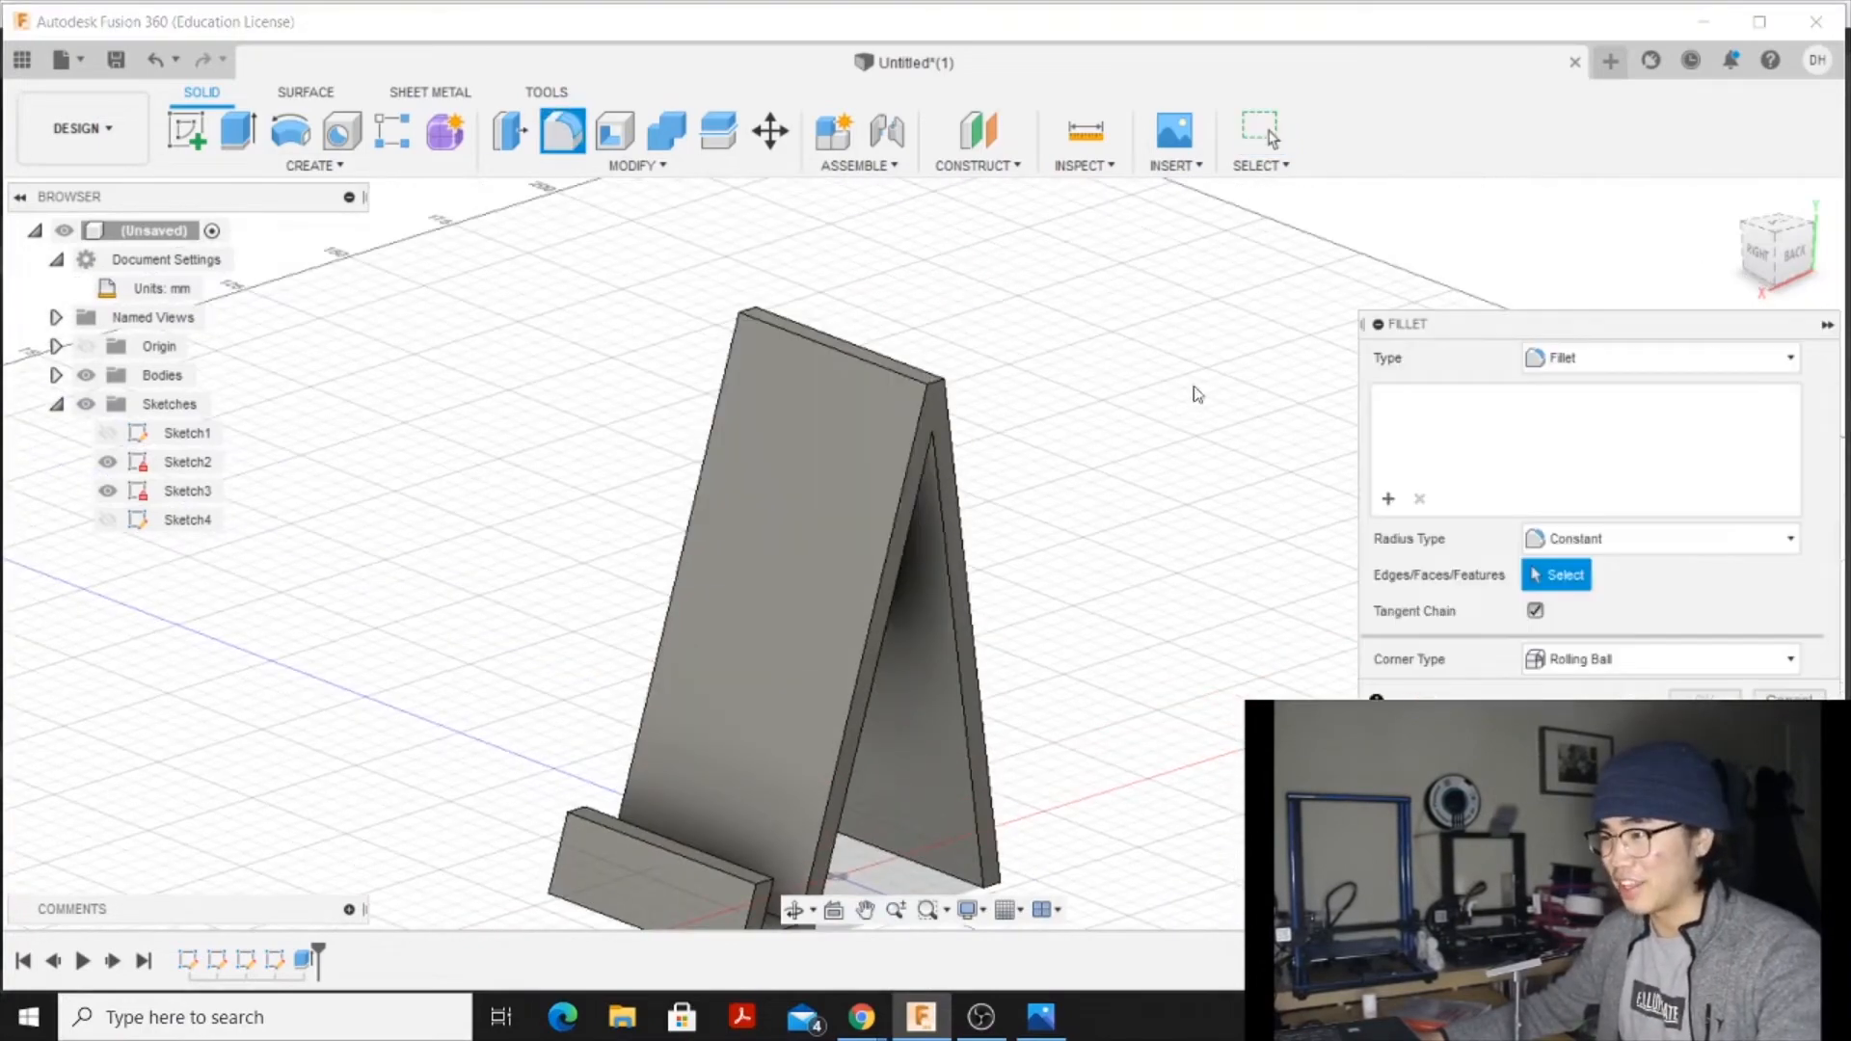
pyautogui.scroll(3, 1157, 376)
pyautogui.click(753, 374)
pyautogui.keyDown('shift'); pyautogui.moveTo(925, 309); pyautogui.dragTo(753, 302, button='middle'); pyautogui.keyUp('shift')
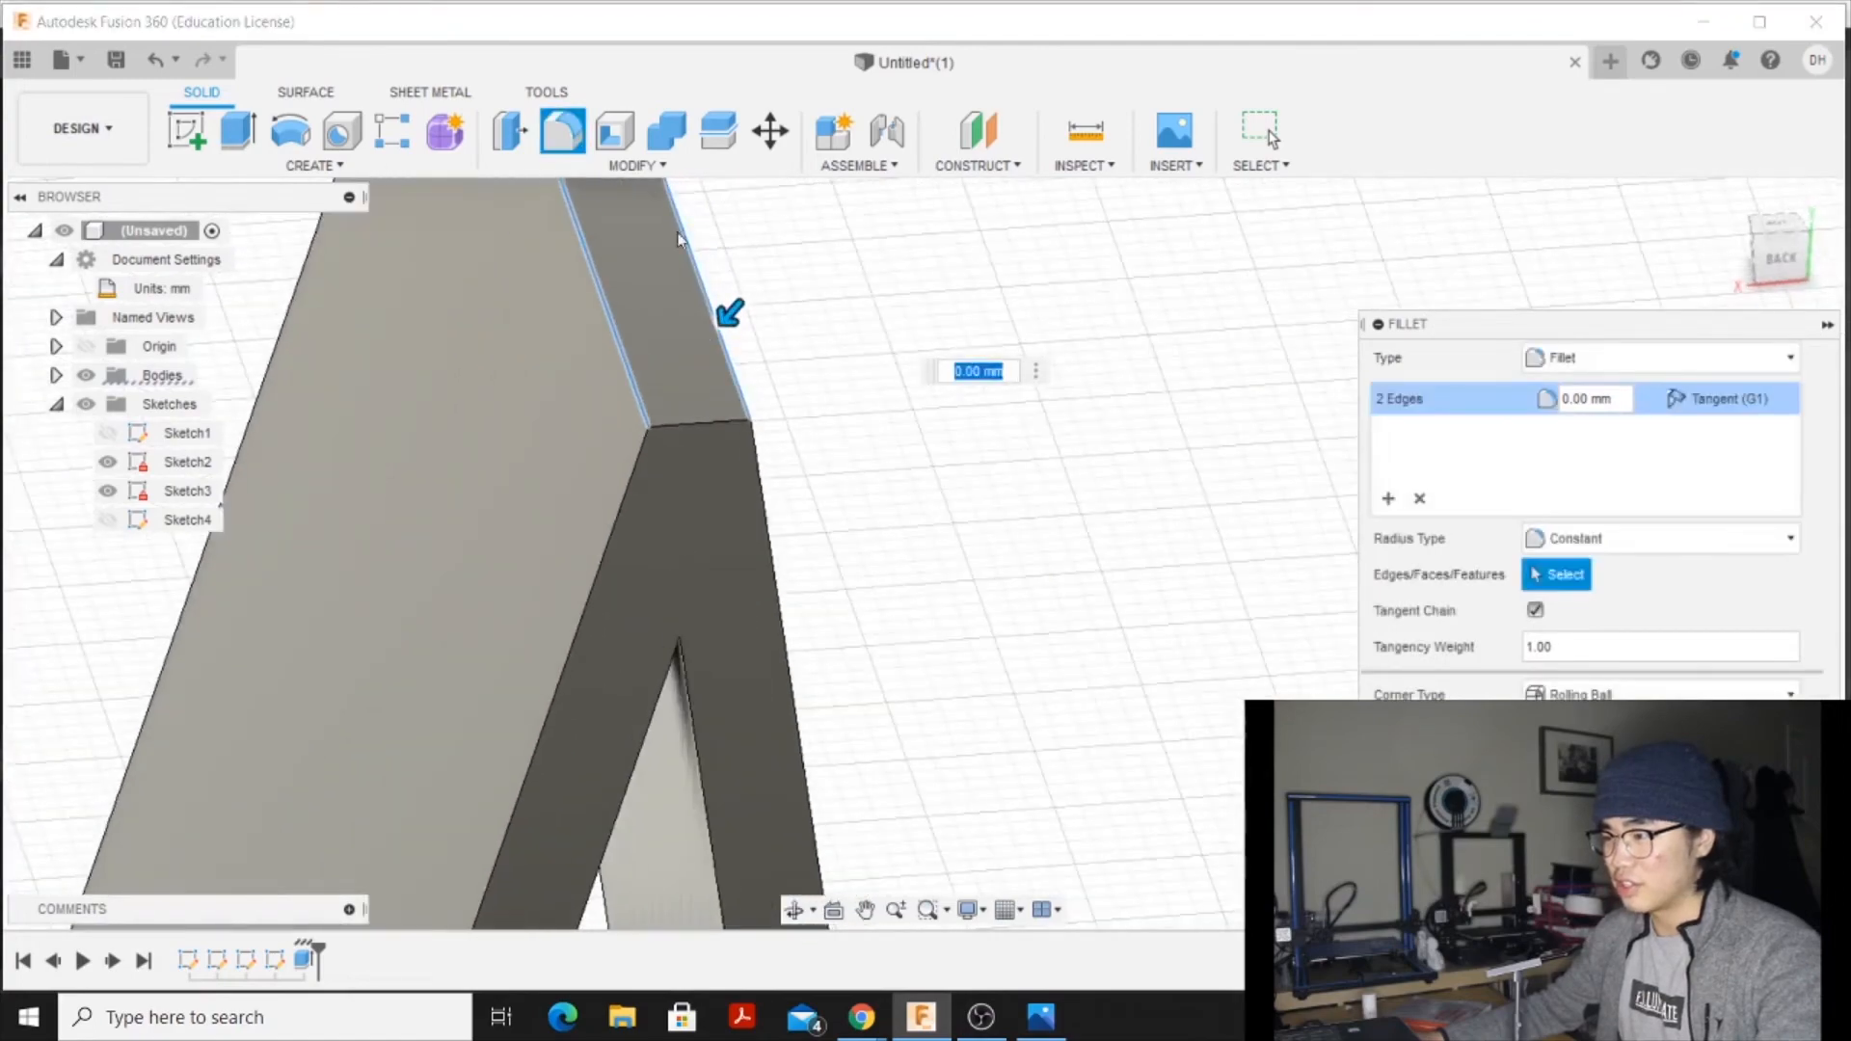
pyautogui.moveTo(728, 305); pyautogui.dragTo(716, 316)
pyautogui.press('Return')
# Fillet the outer top edge of the front lip with a 3 mm radius
pyautogui.scroll(-4, 1061, 694)
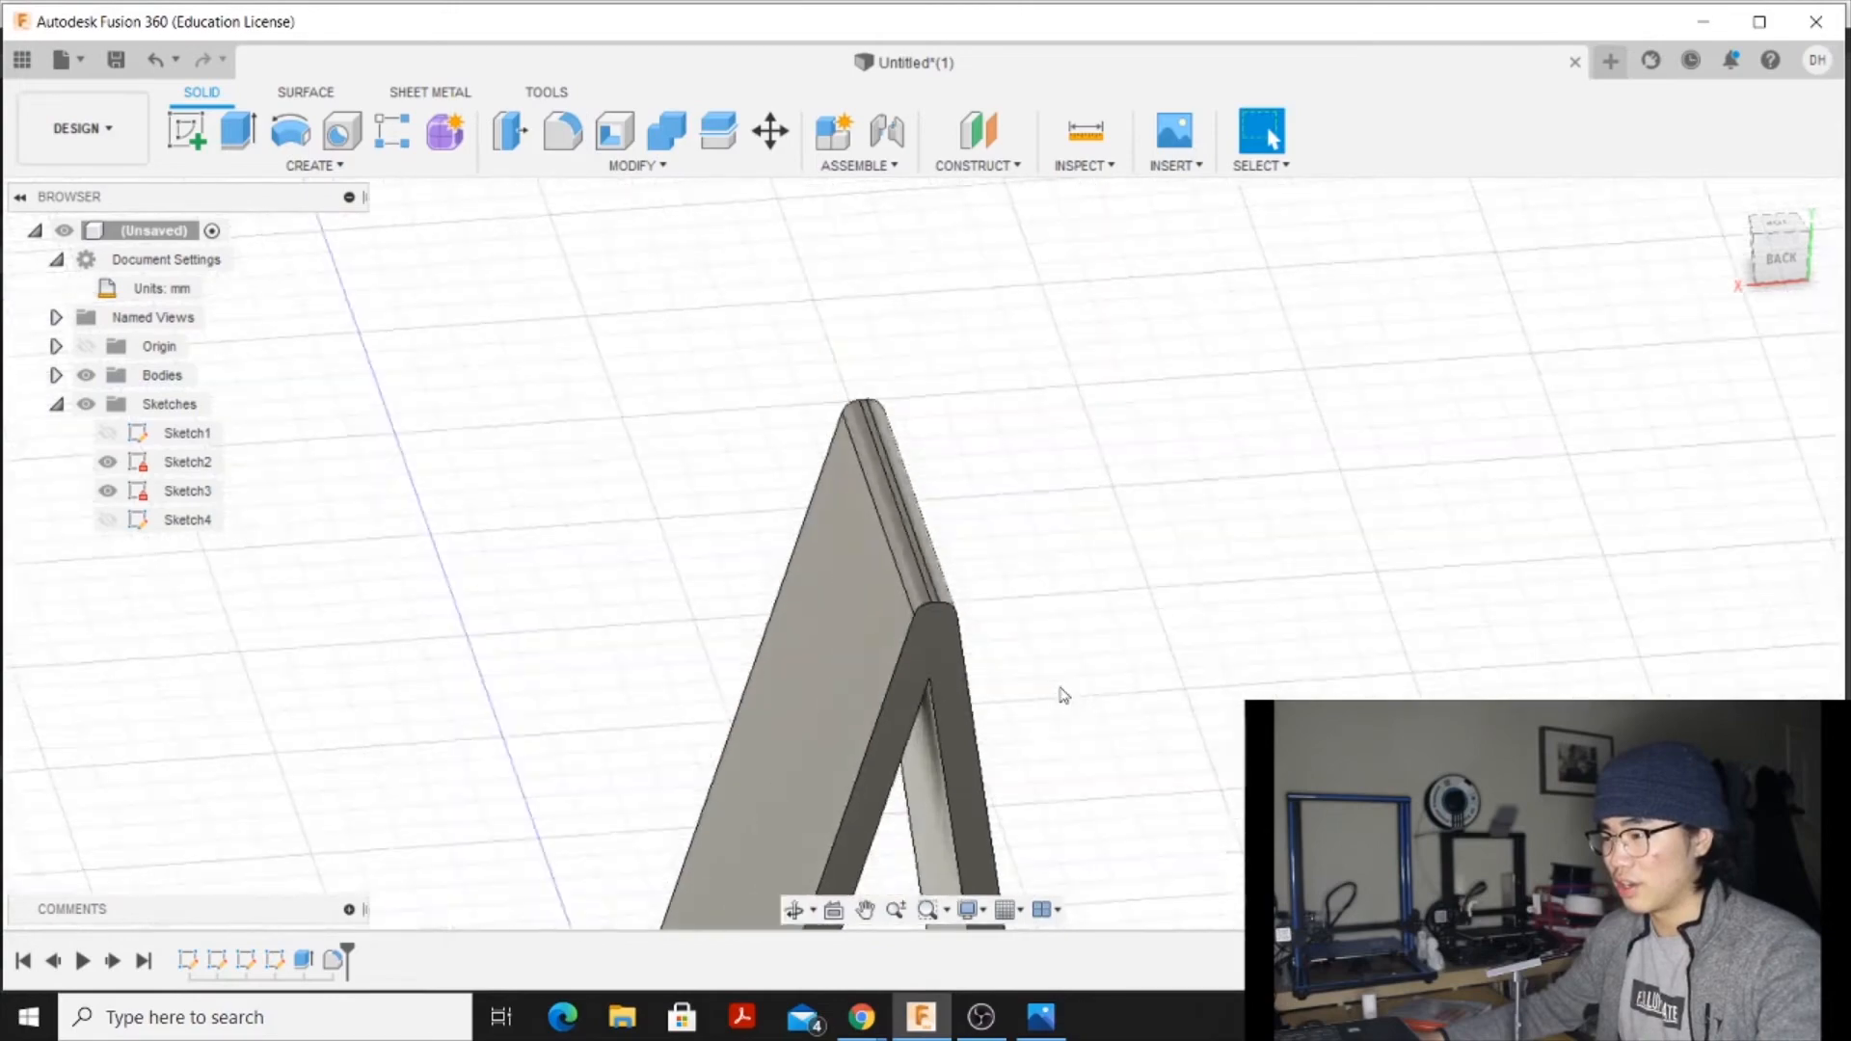
pyautogui.moveTo(1061, 694); pyautogui.dragTo(940, 355, button='middle')
pyautogui.scroll(-3, 682, 517)
pyautogui.scroll(5, 620, 662)
pyautogui.keyDown('shift'); pyautogui.moveTo(620, 661); pyautogui.dragTo(479, 637, button='middle'); pyautogui.keyUp('shift')
pyautogui.click(467, 627)
pyautogui.click(562, 130)
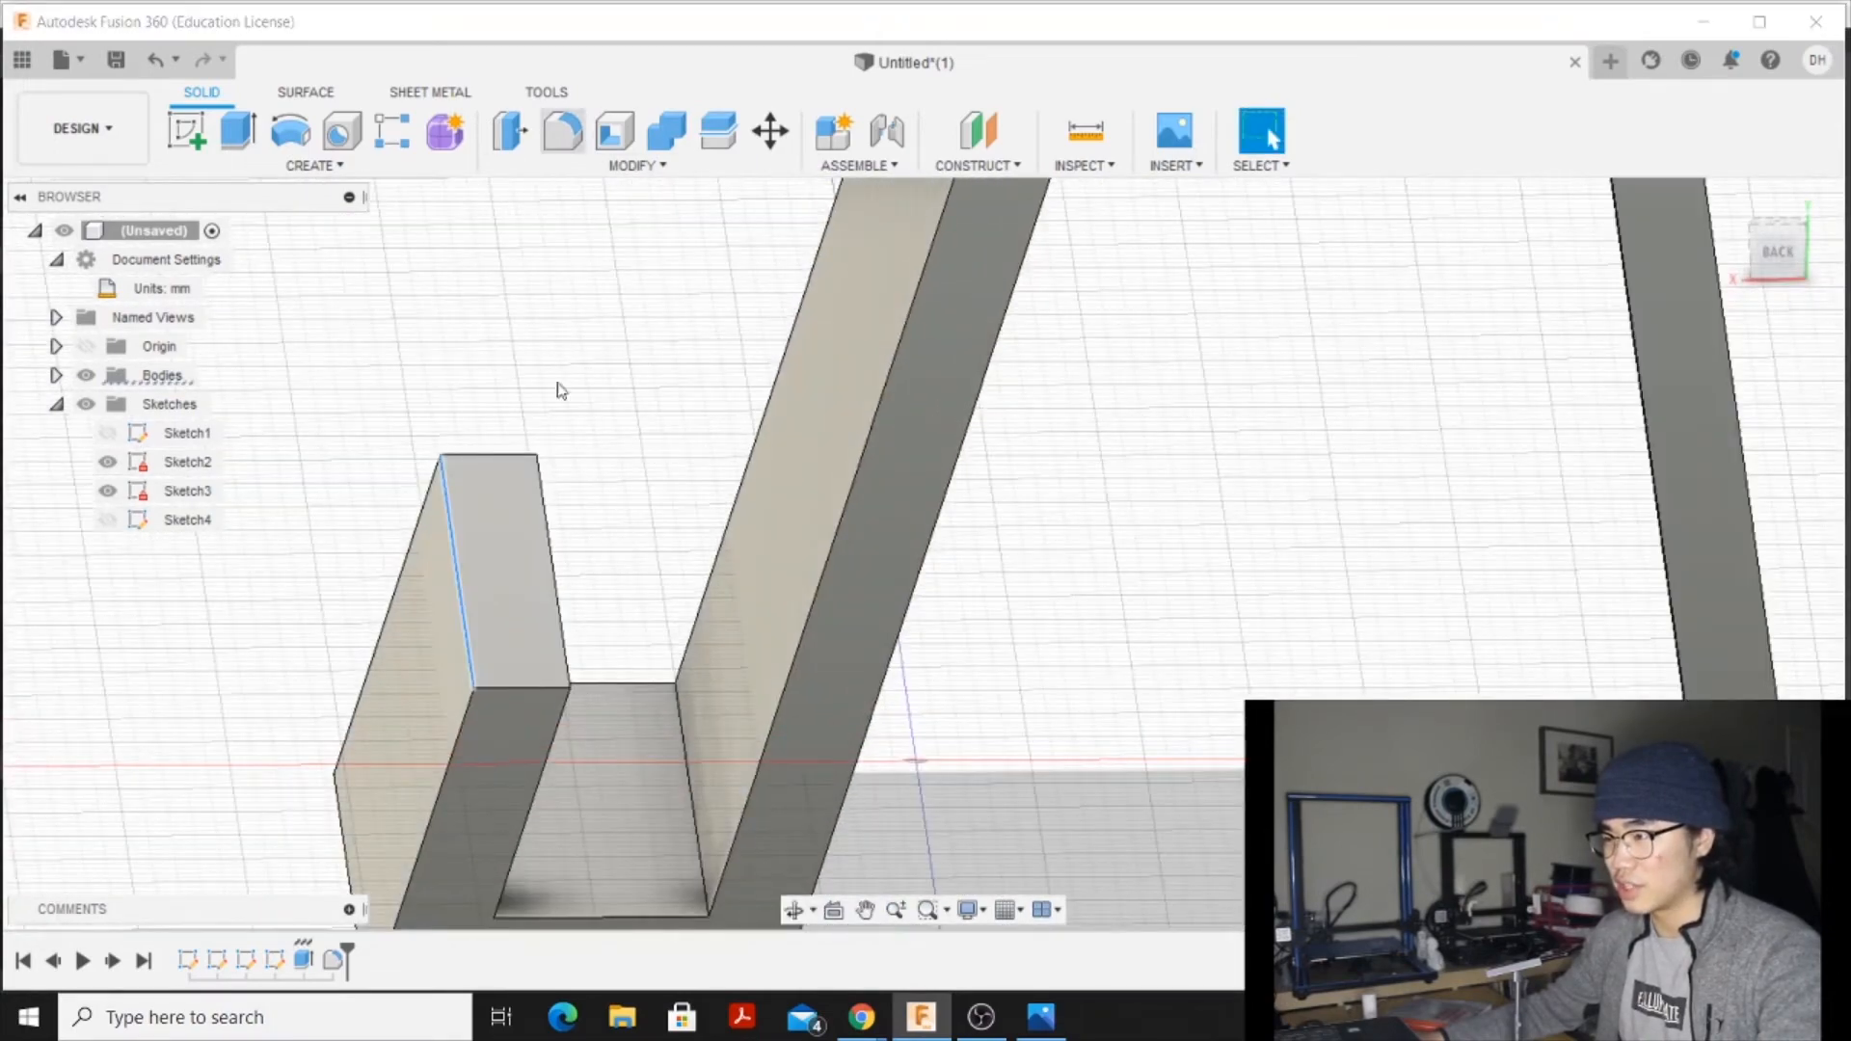
pyautogui.moveTo(479, 605); pyautogui.dragTo(475, 607)
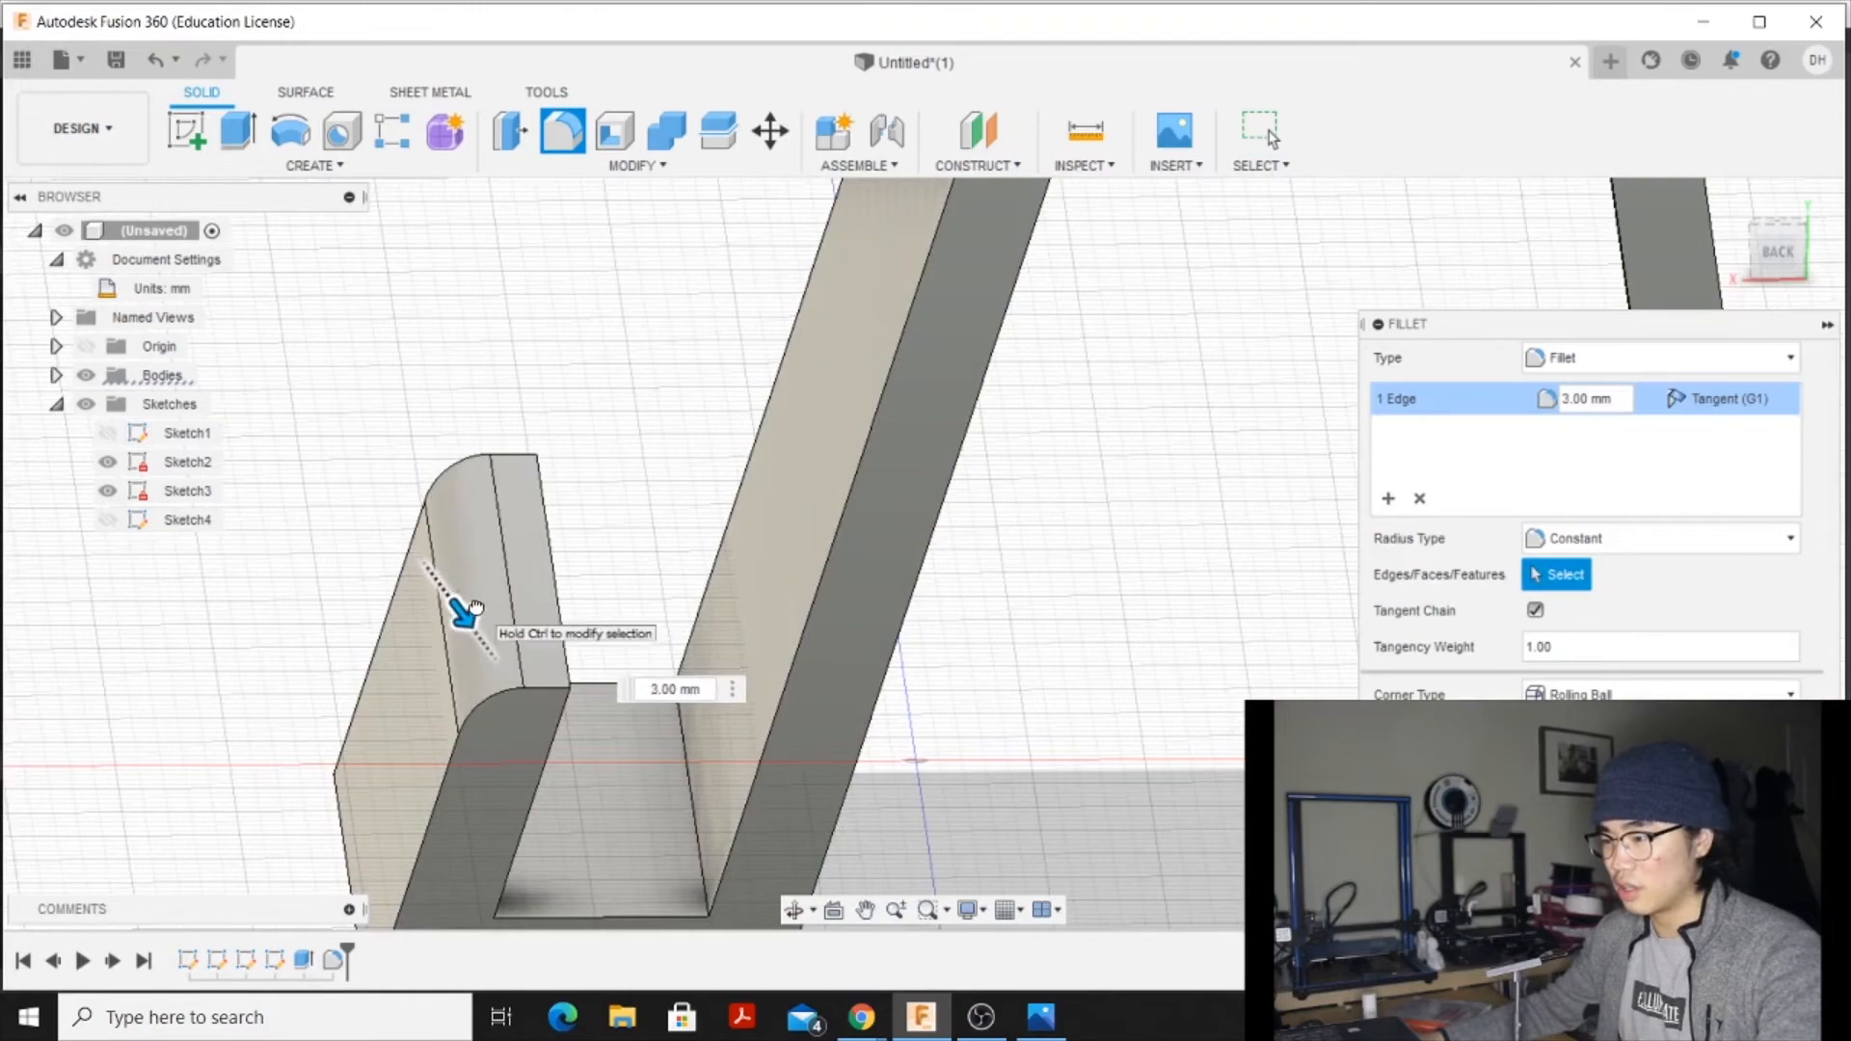
pyautogui.press('Return')
# Fillet the base's two outer bottom edges and the two inner corner edges of the channel between lip and slope
pyautogui.keyDown('shift'); pyautogui.moveTo(475, 608); pyautogui.dragTo(521, 791, button='middle'); pyautogui.keyUp('shift')
pyautogui.click(551, 142)
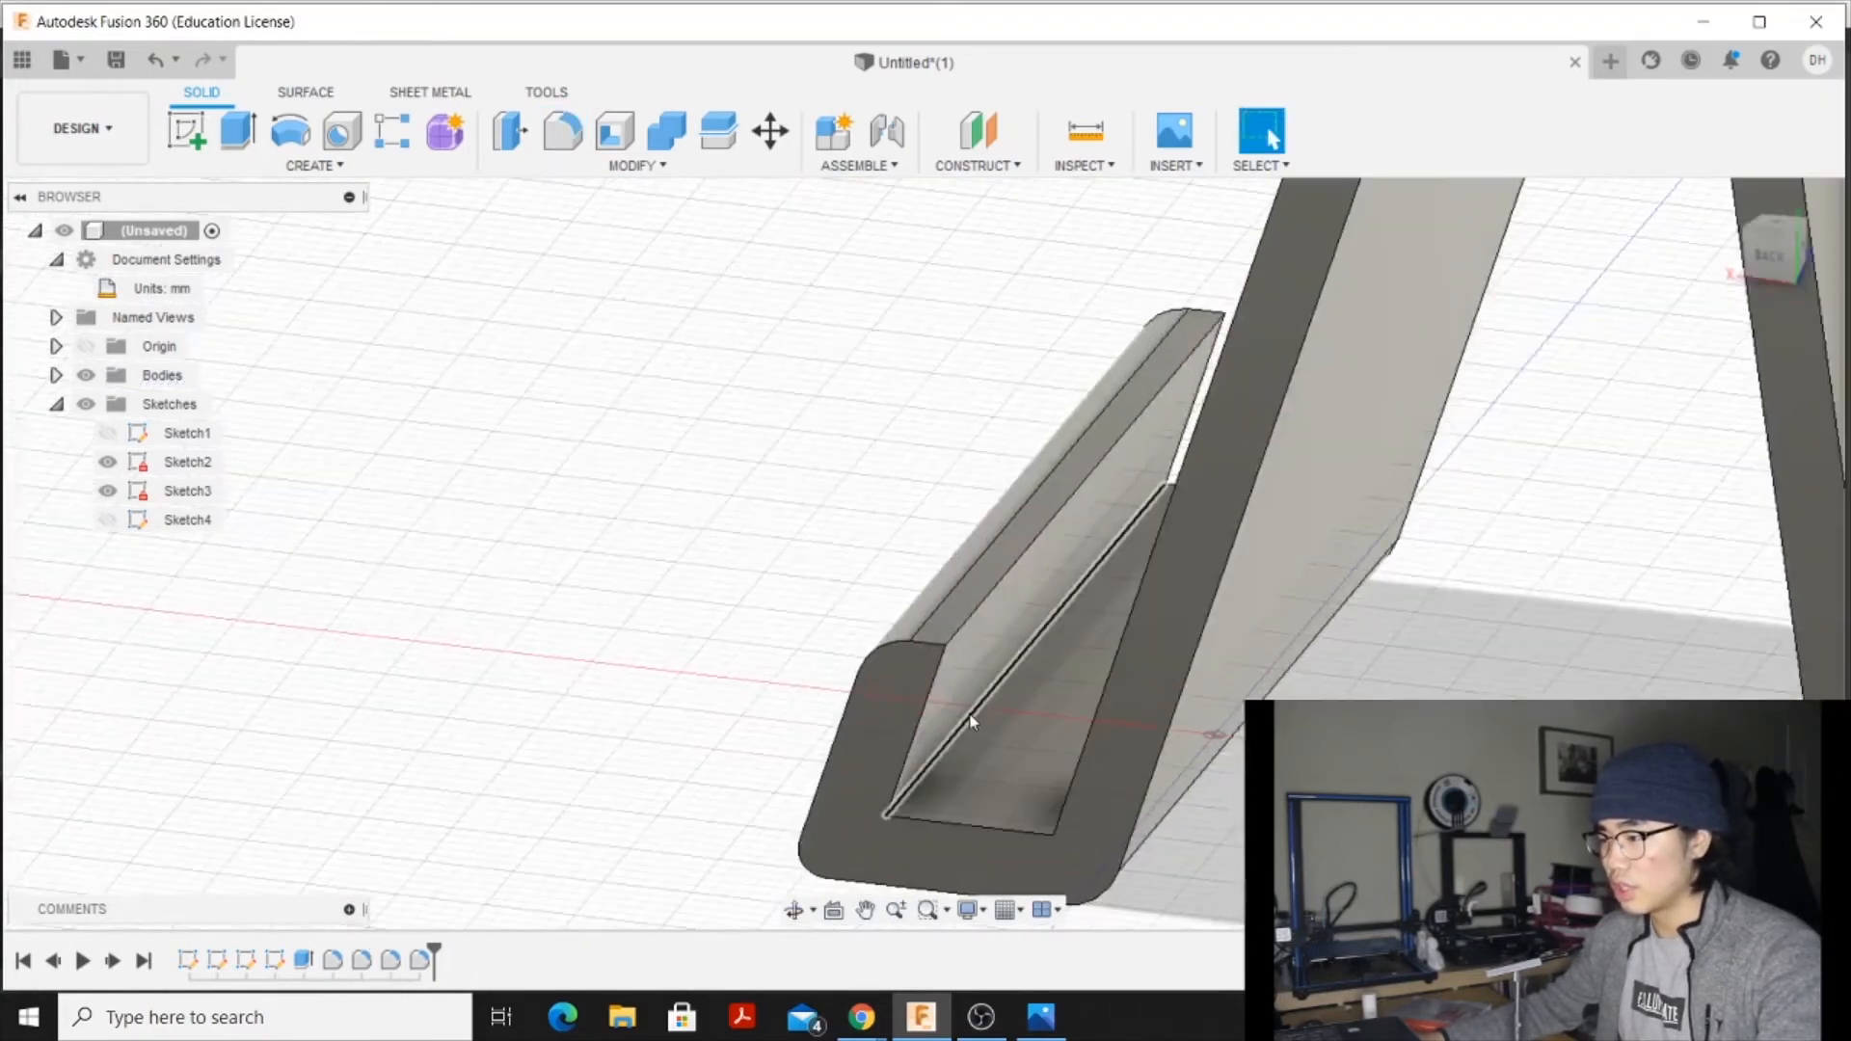
pyautogui.click(972, 721)
pyautogui.click(557, 147)
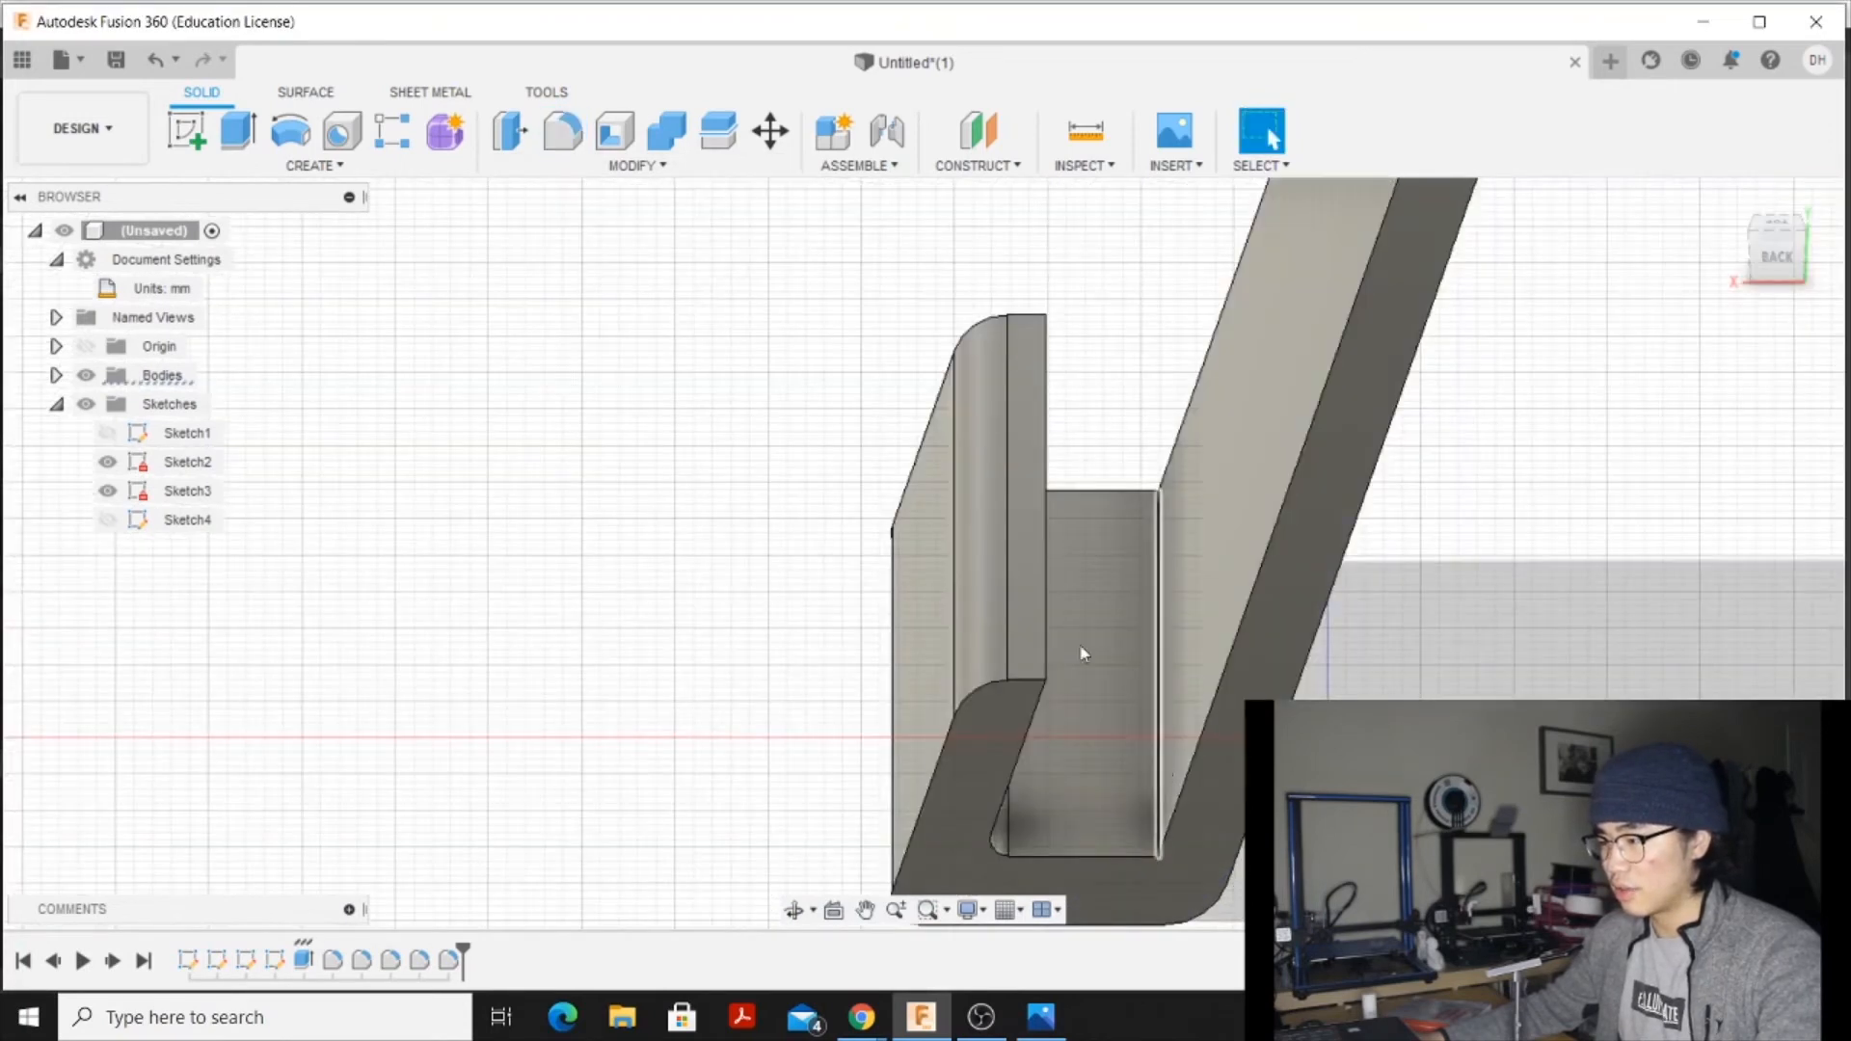
pyautogui.press('f')
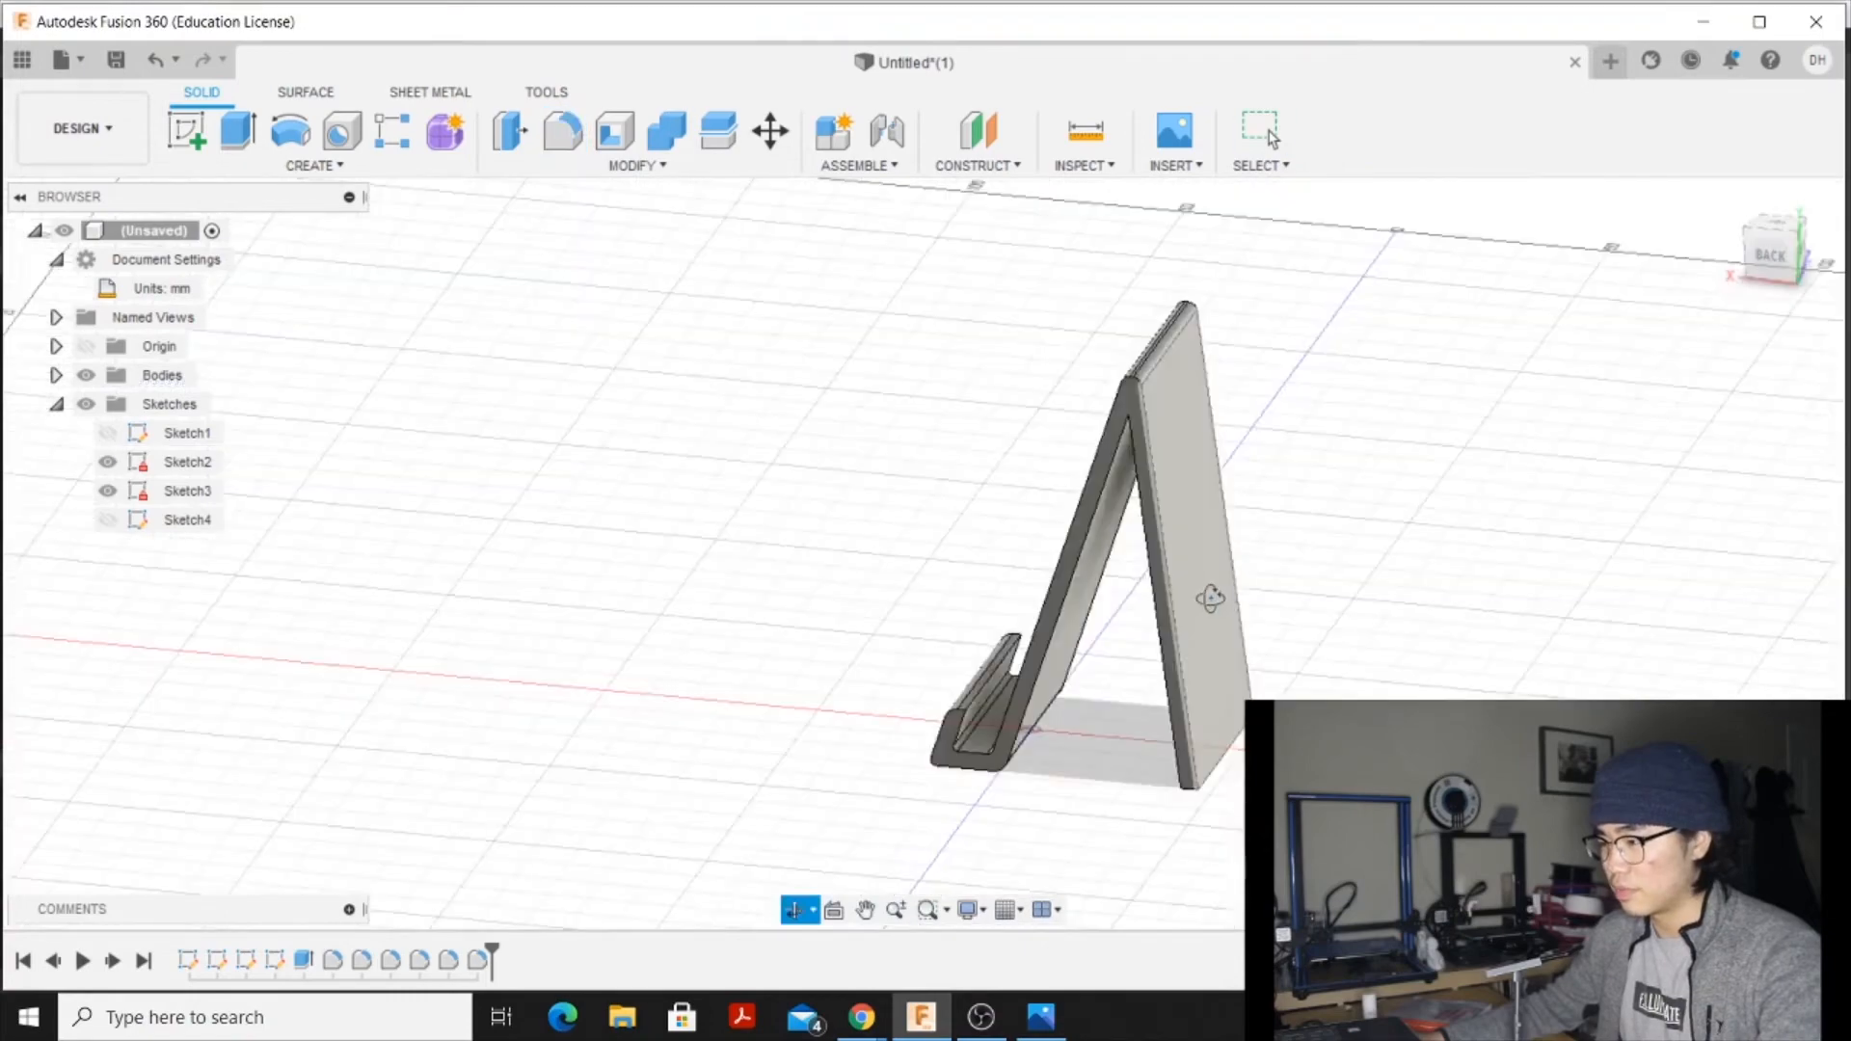
pyautogui.moveTo(1211, 598)
pyautogui.keyDown('shift'); pyautogui.mouseDown(button='middle')
pyautogui.moveTo(1273, 566)
pyautogui.moveTo(1171, 571)
pyautogui.moveTo(1231, 610)
pyautogui.mouseUp(button='middle'); pyautogui.keyUp('shift')
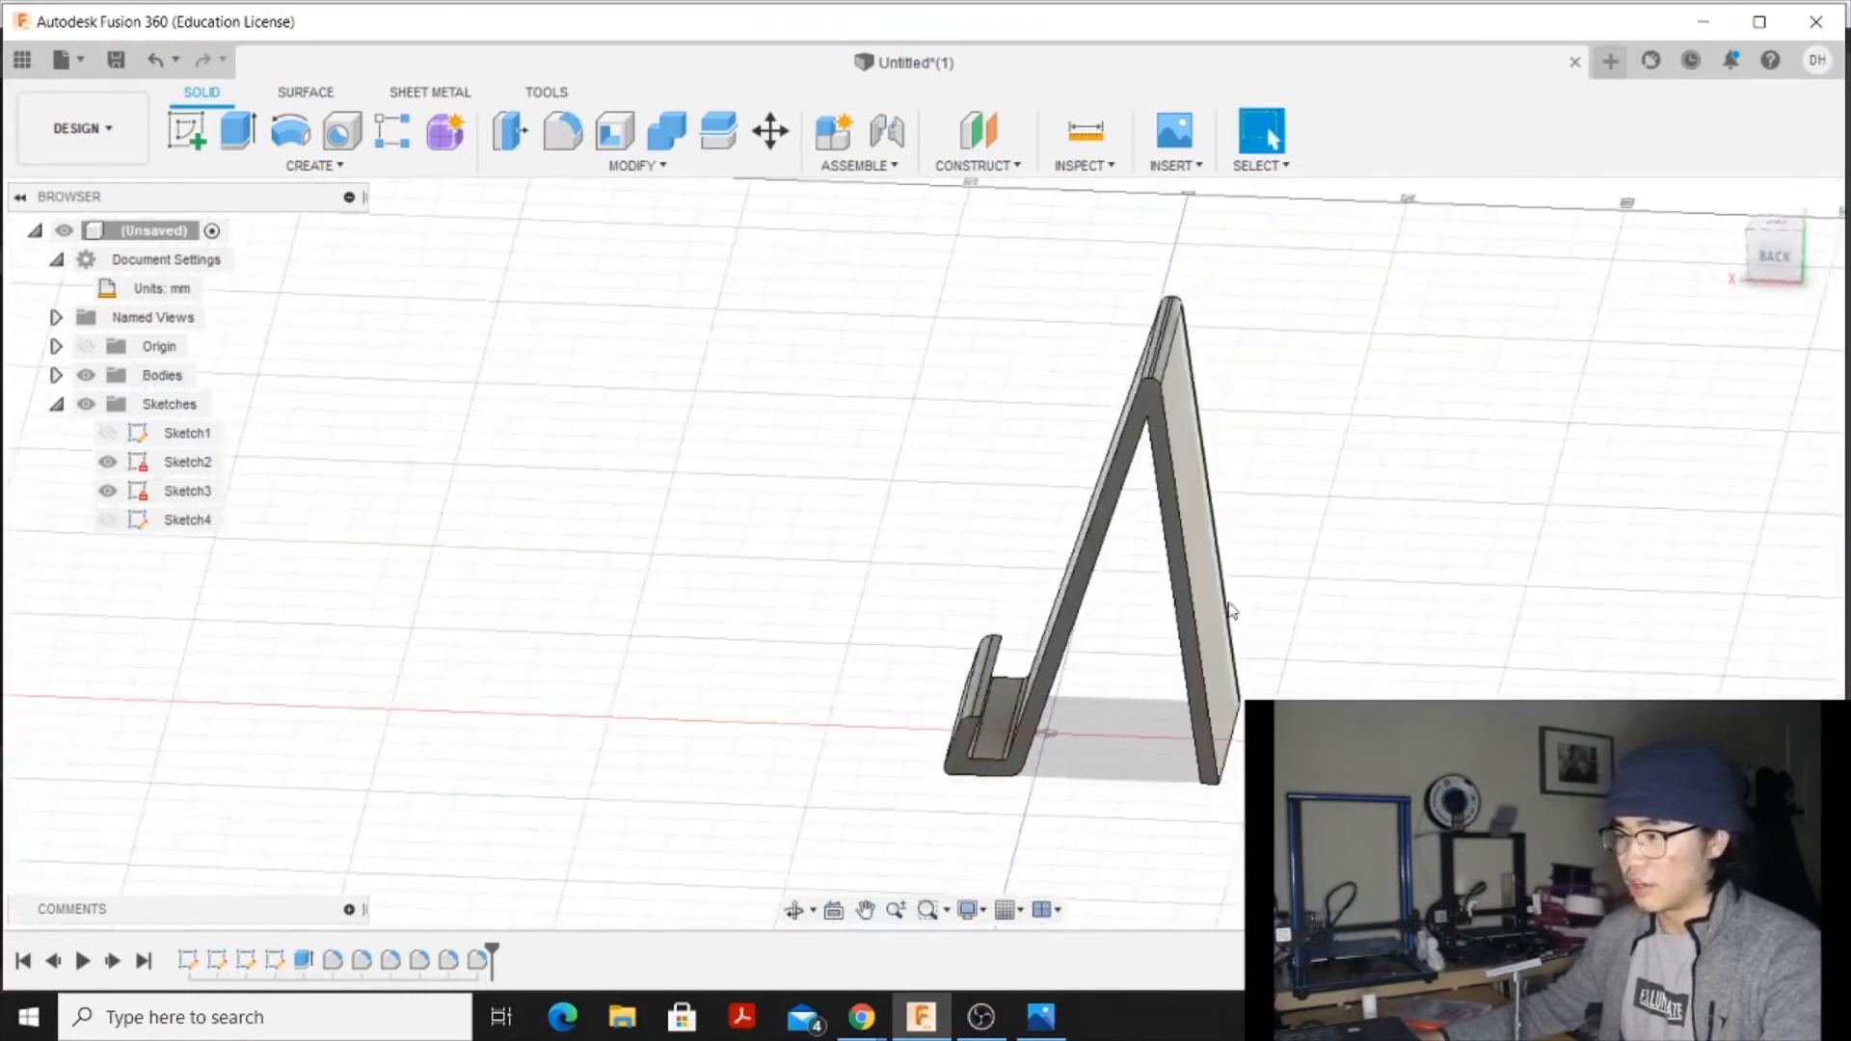
pyautogui.keyDown('shift'); pyautogui.moveTo(1293, 551); pyautogui.dragTo(1306, 602, button='middle'); pyautogui.keyUp('shift')
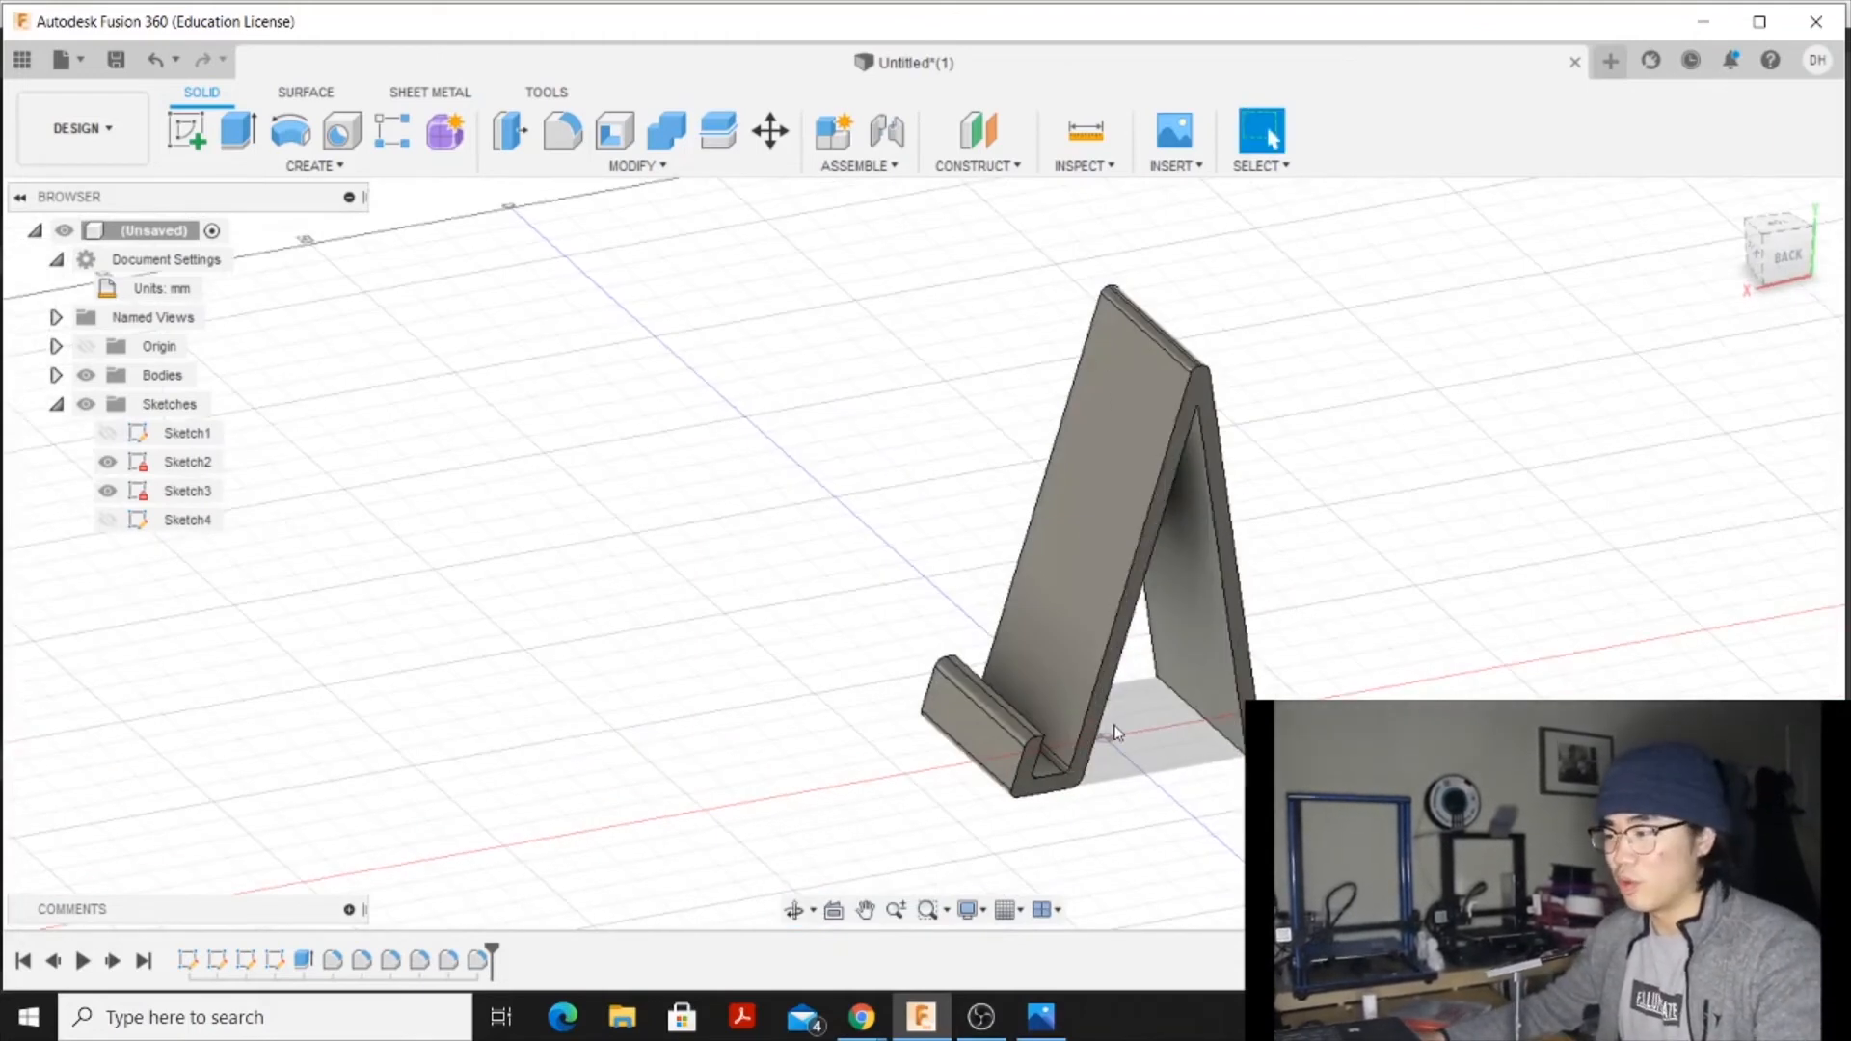
pyautogui.scroll(3, 1115, 732)
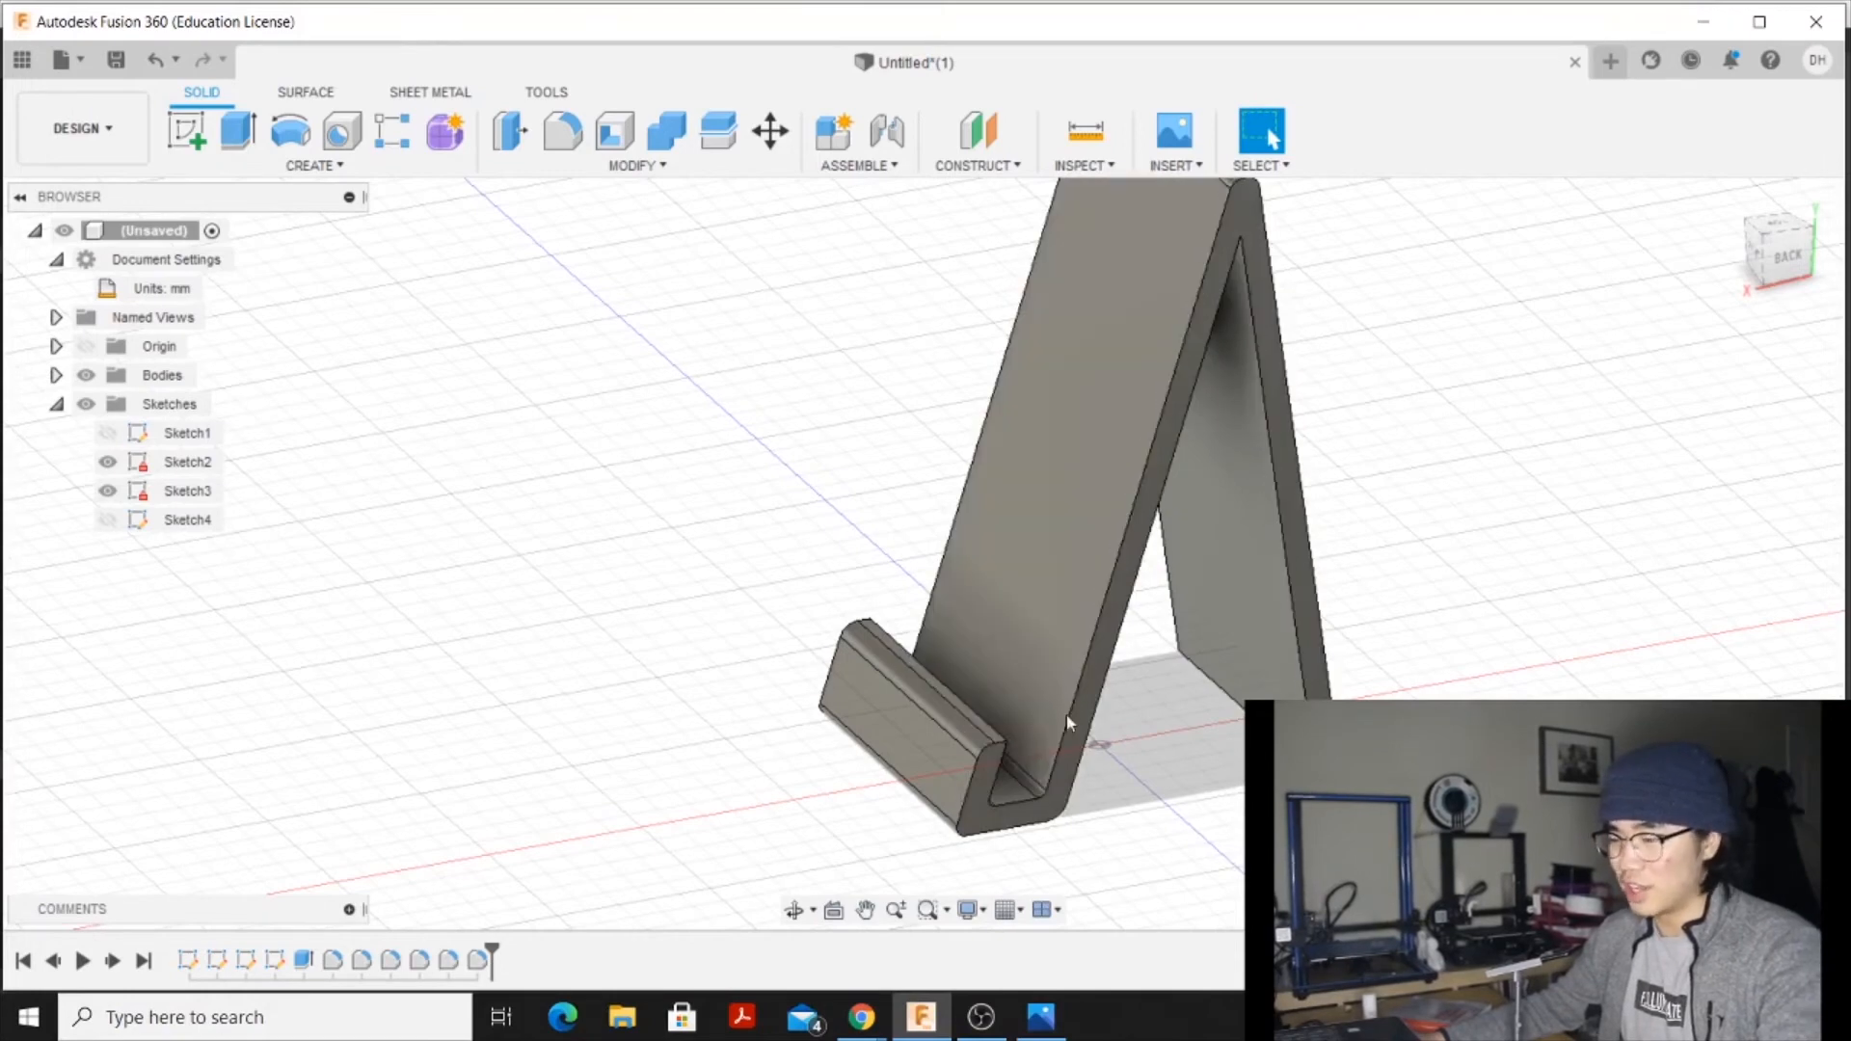
pyautogui.scroll(-3, 1169, 671)
pyautogui.keyDown('shift'); pyautogui.moveTo(1327, 425); pyautogui.dragTo(923, 853, button='middle'); pyautogui.keyUp('shift')
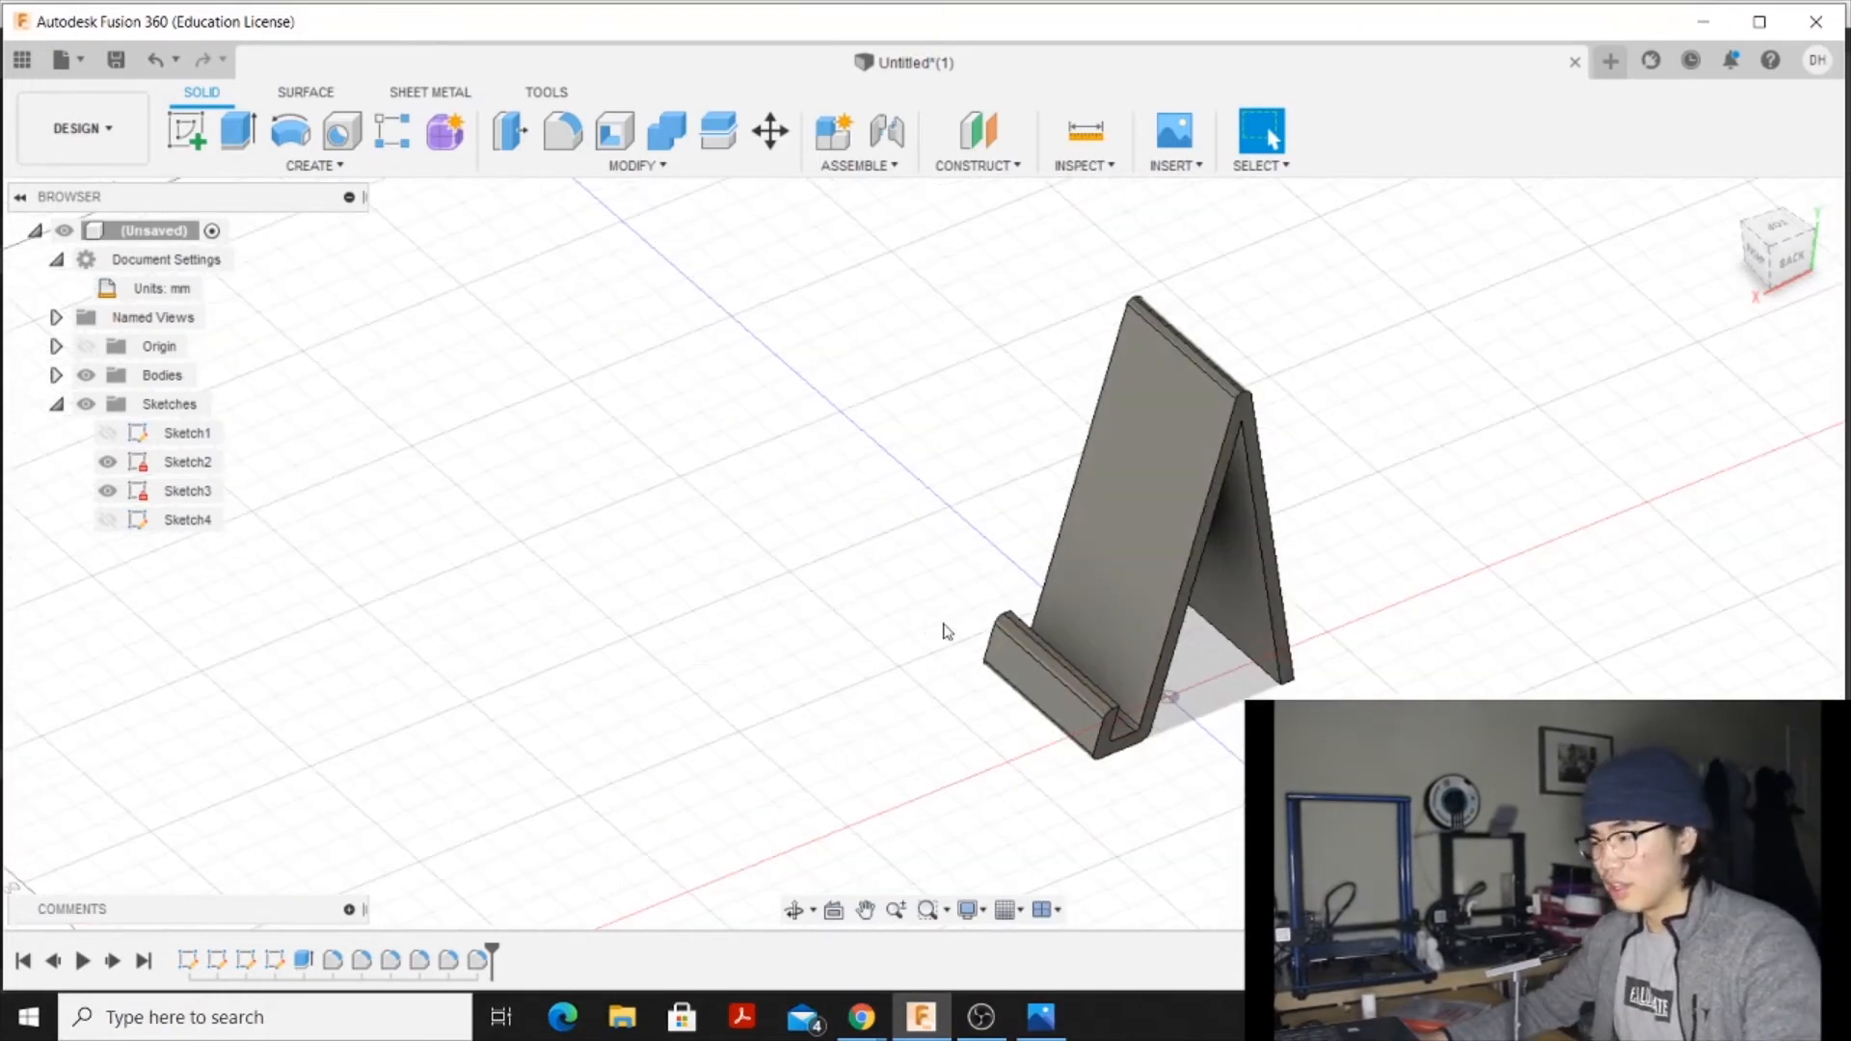
pyautogui.moveTo(1072, 265); pyautogui.dragTo(979, 299, button='middle')
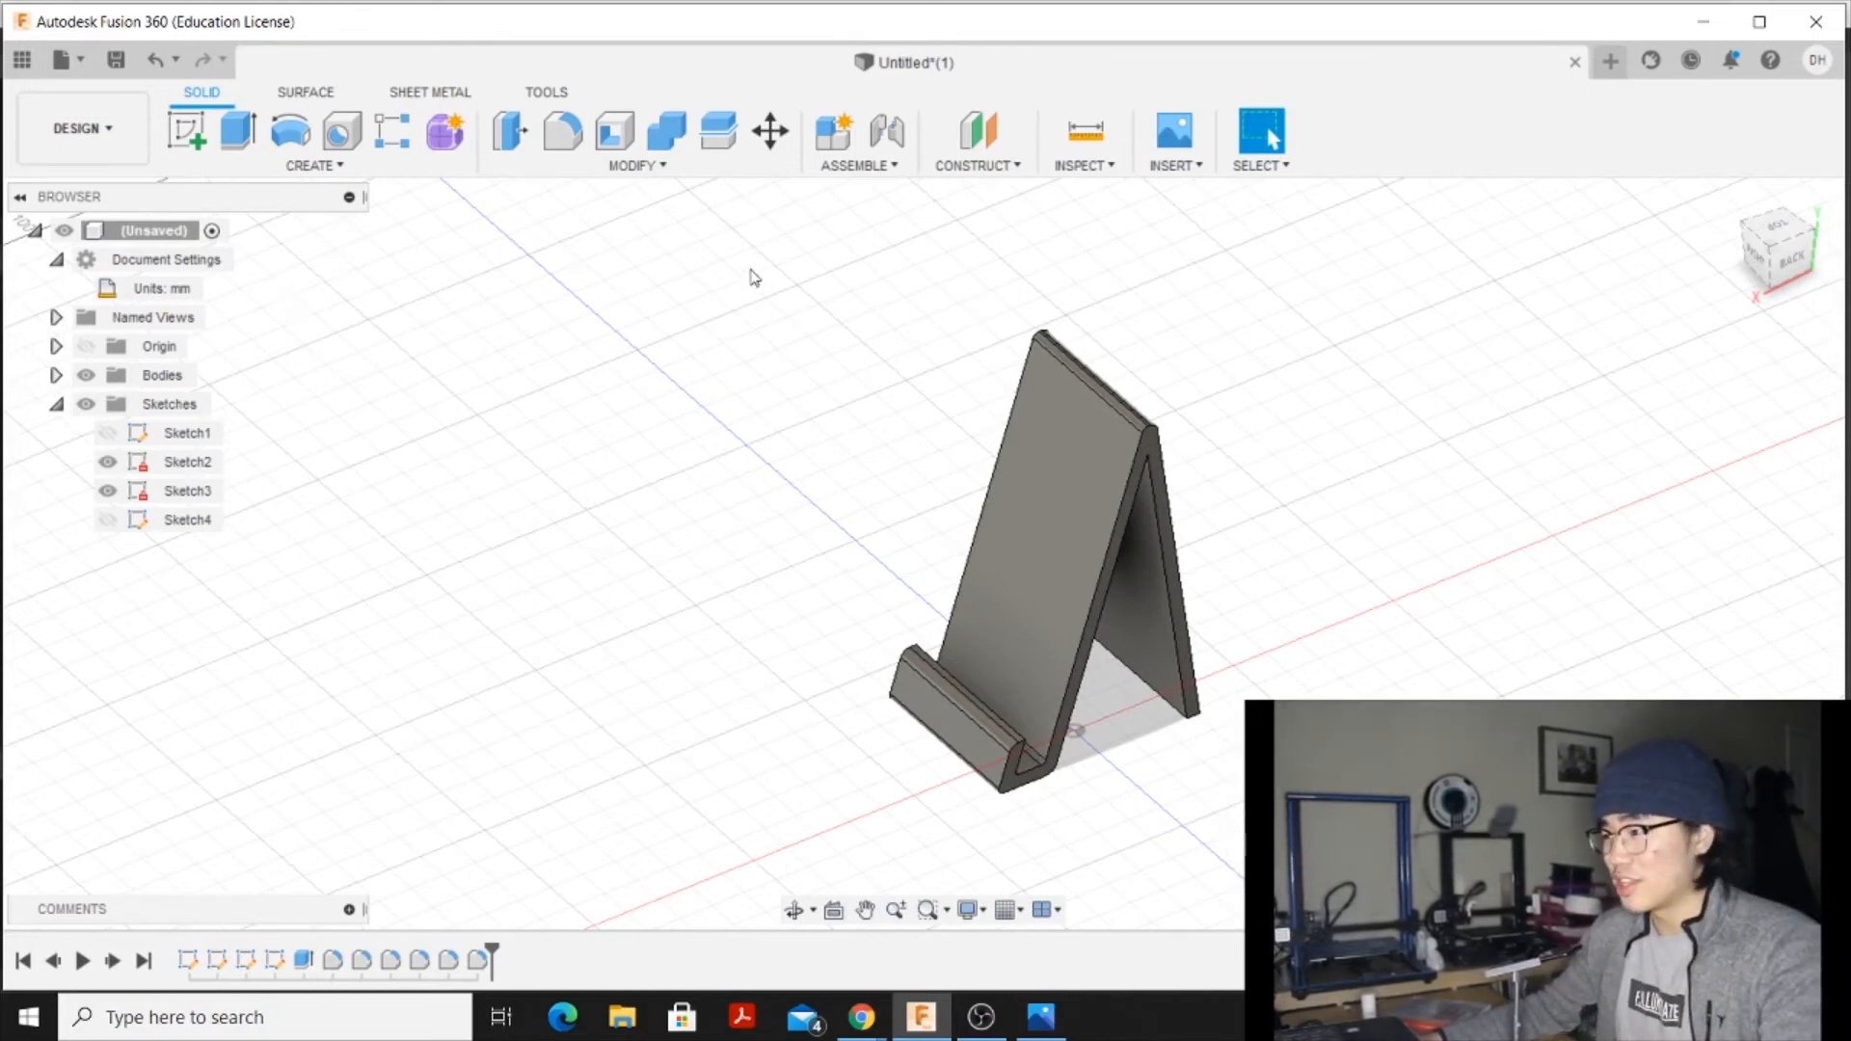
# Select the stand's body in the browser and export it as a binary STL with medium refinement
pyautogui.click(56, 375)
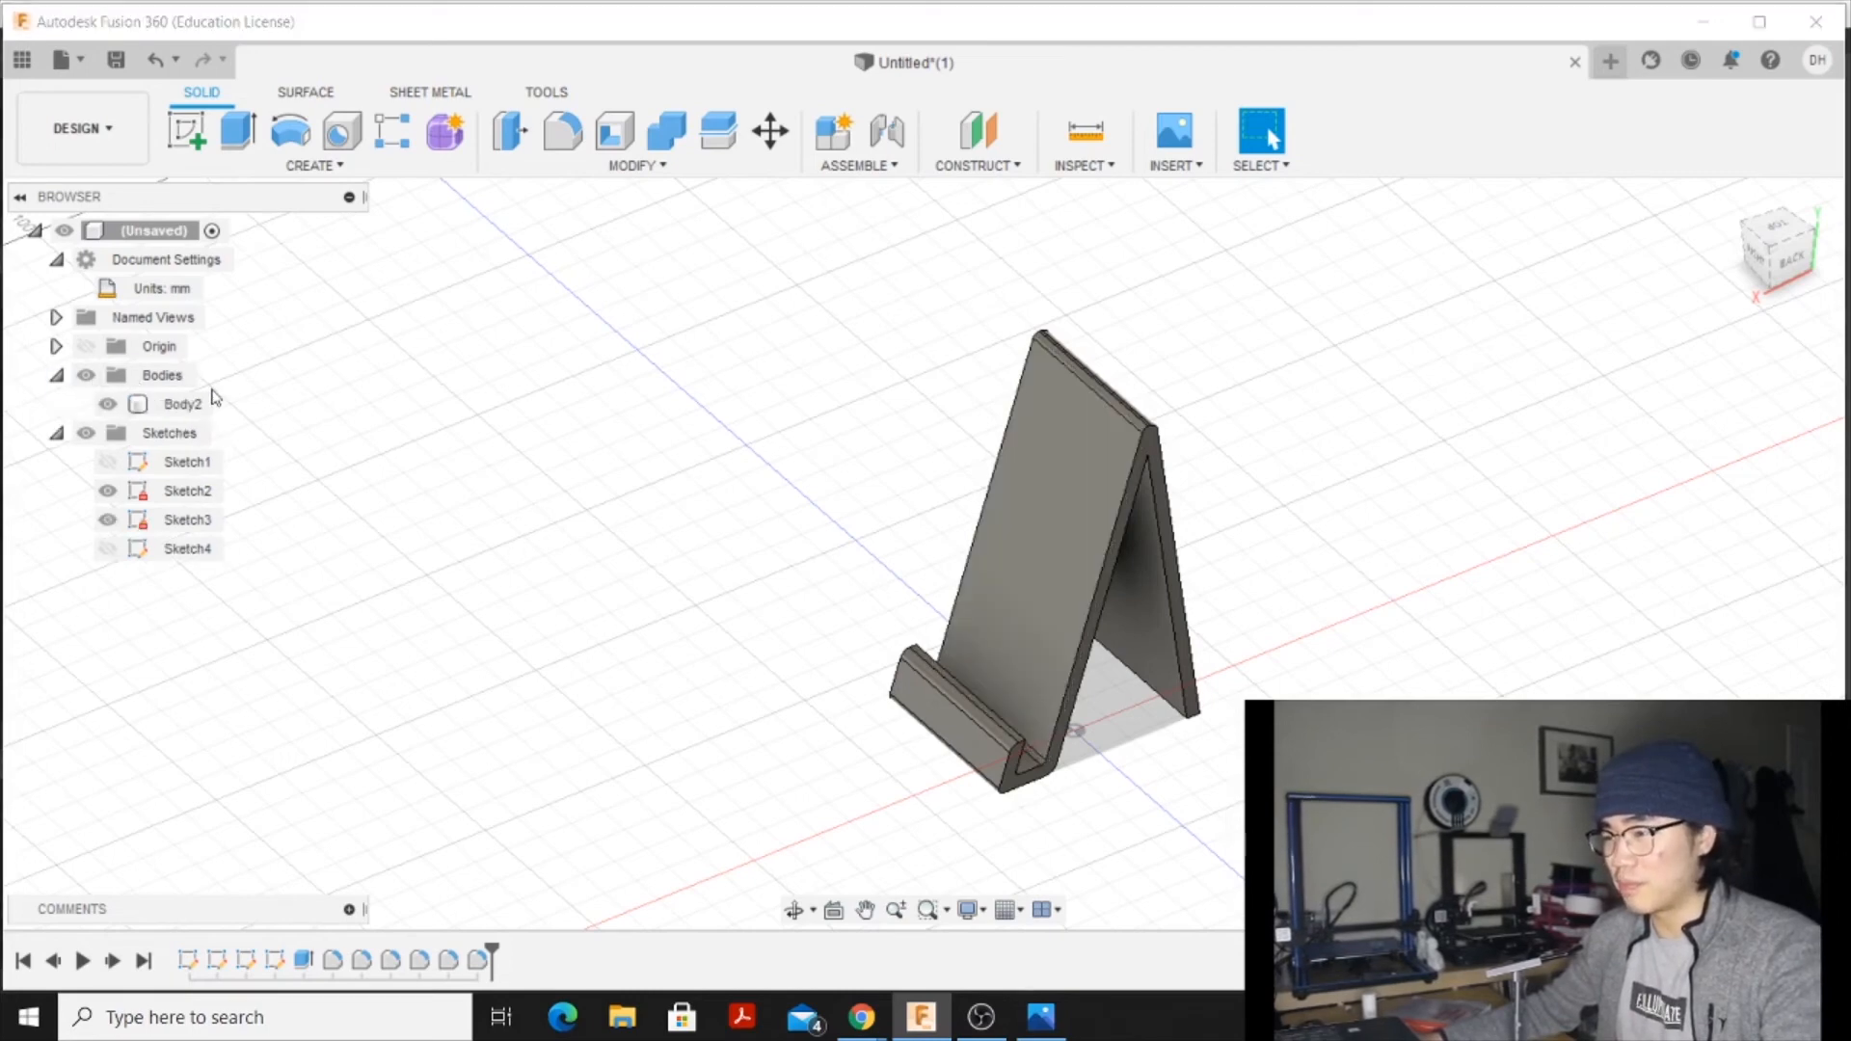
pyautogui.click(178, 405)
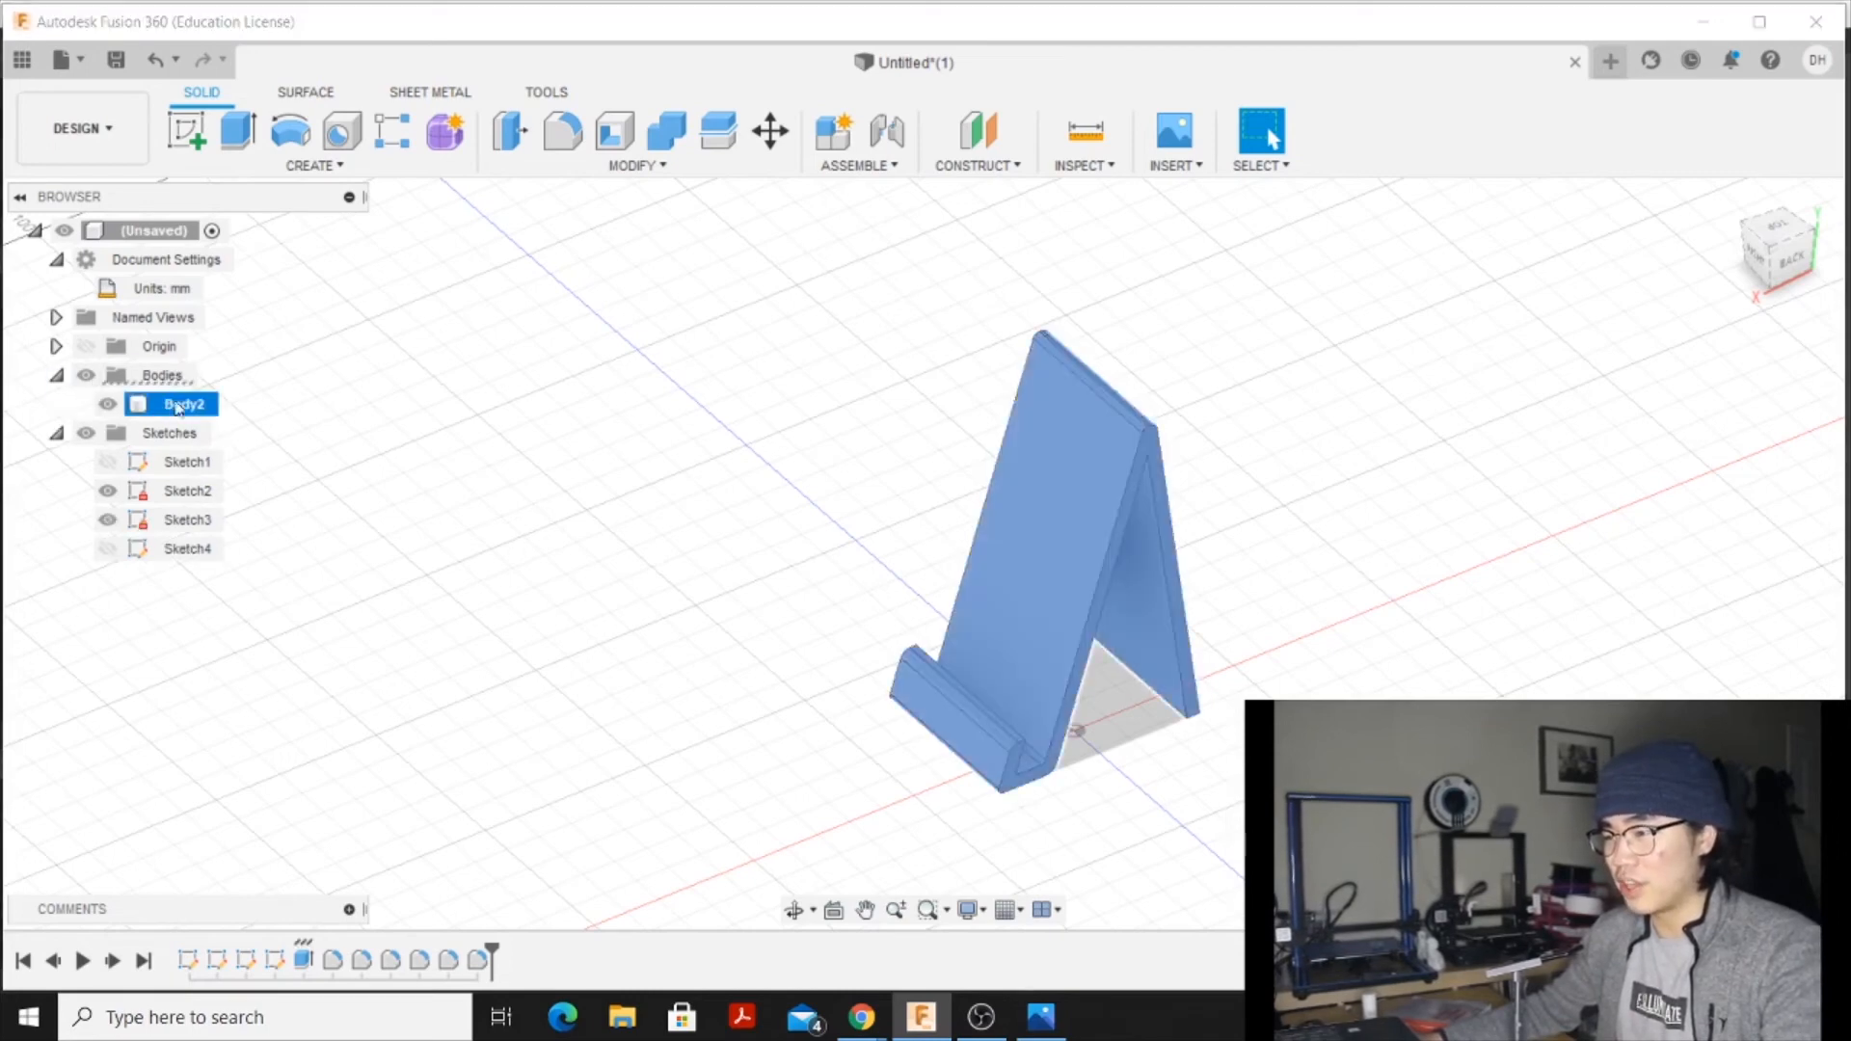
pyautogui.rightClick(1030, 527)
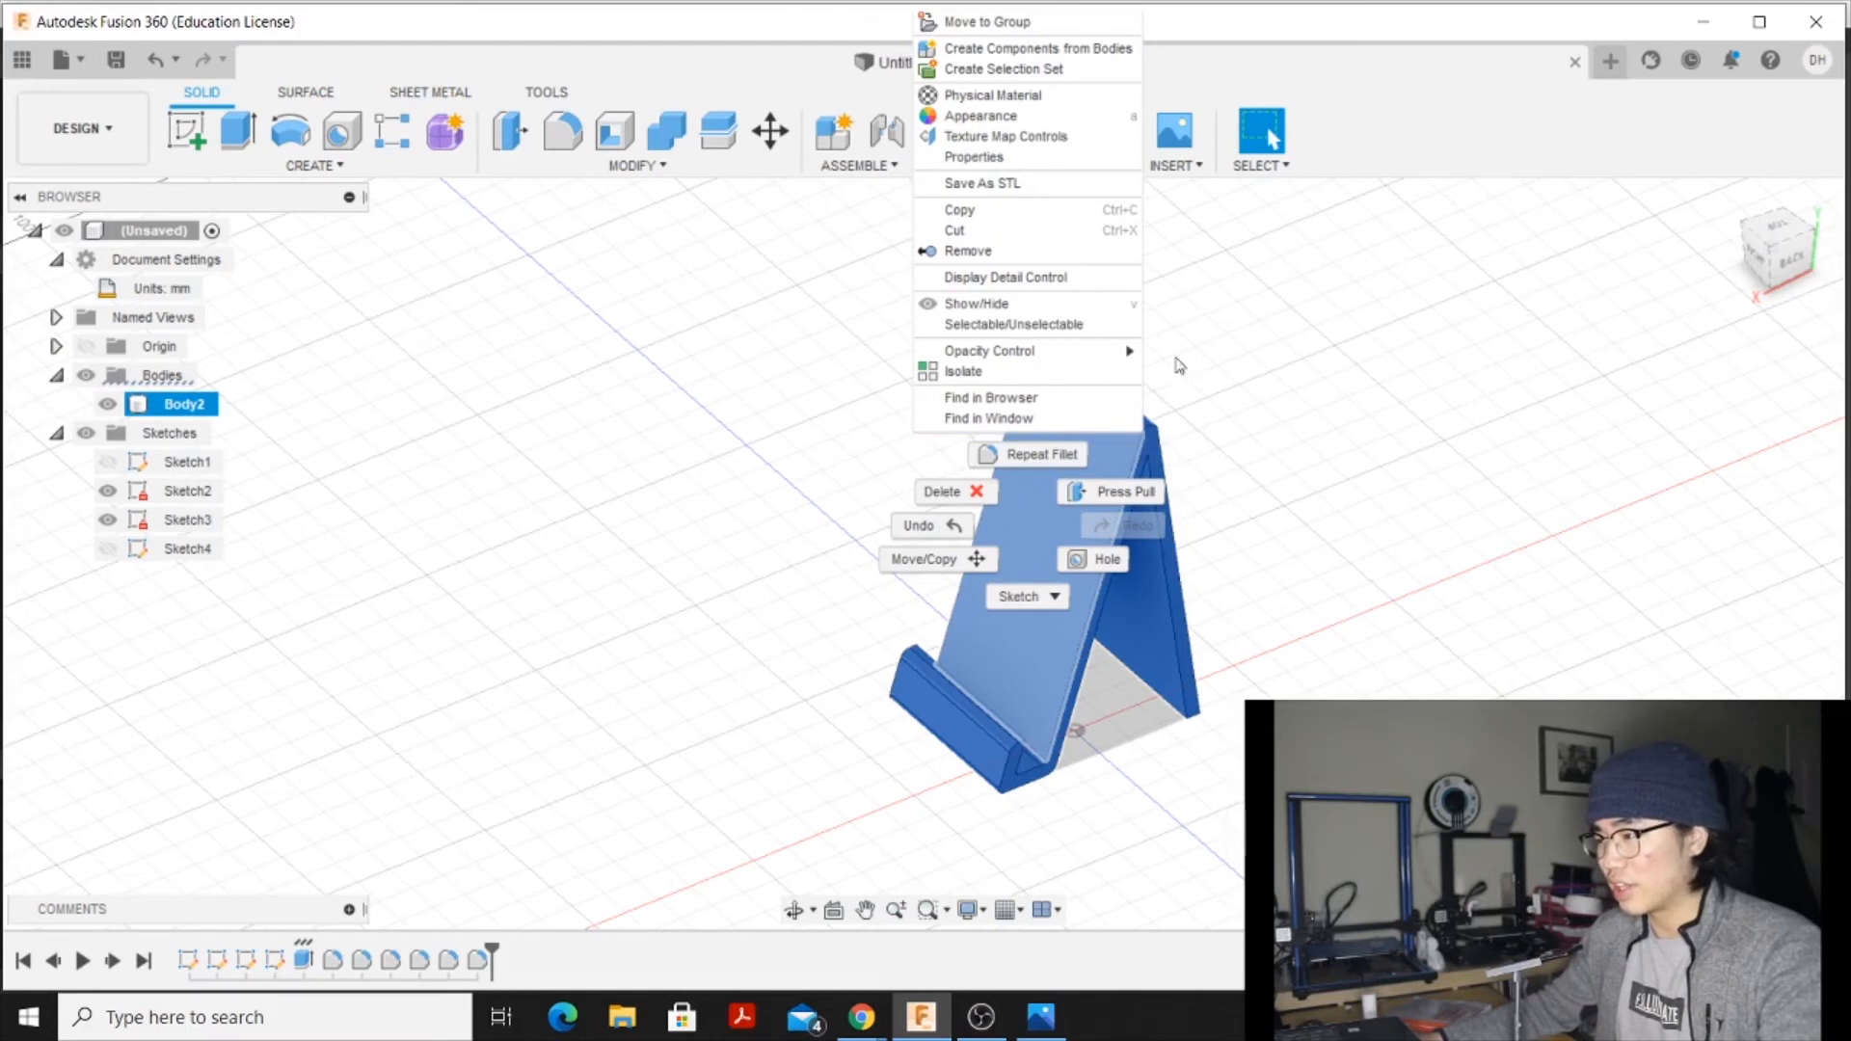
pyautogui.click(1026, 183)
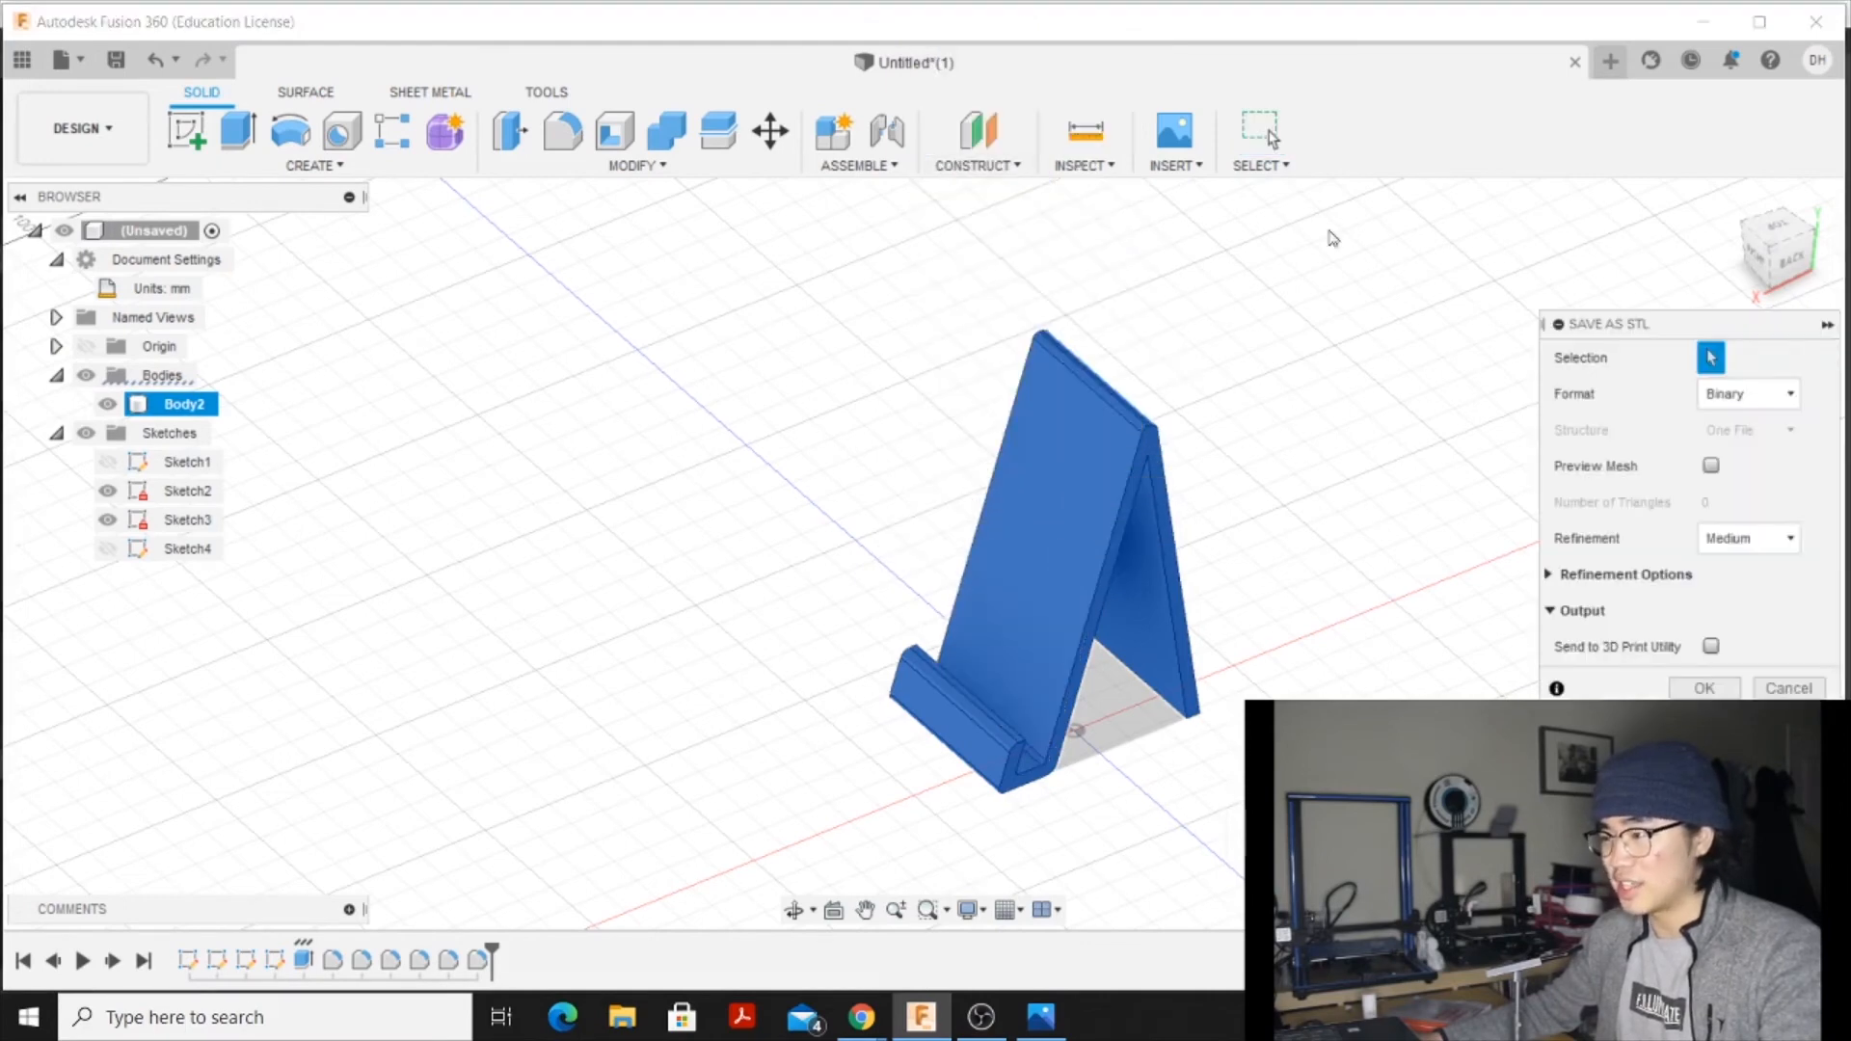
pyautogui.click(1706, 688)
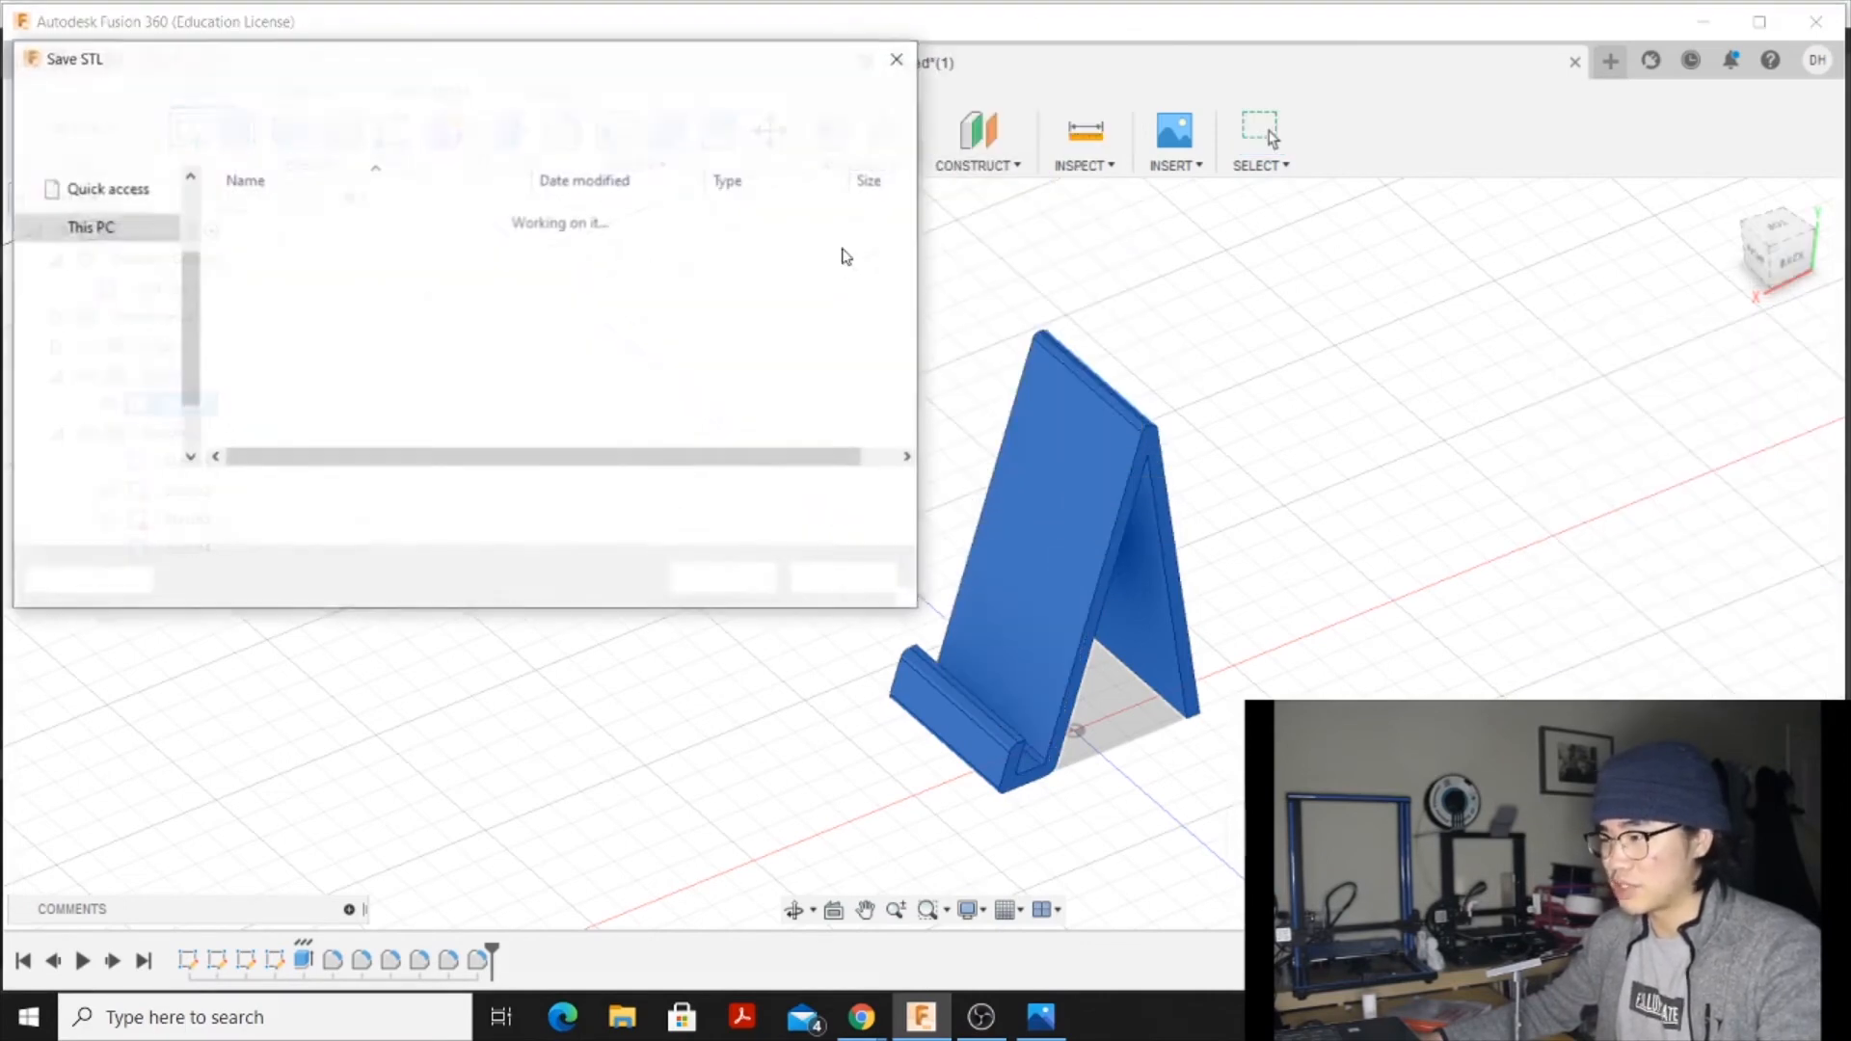
# Name the STL file "iphone display" and save it to the Desktop
pyautogui.press('BackSpace')
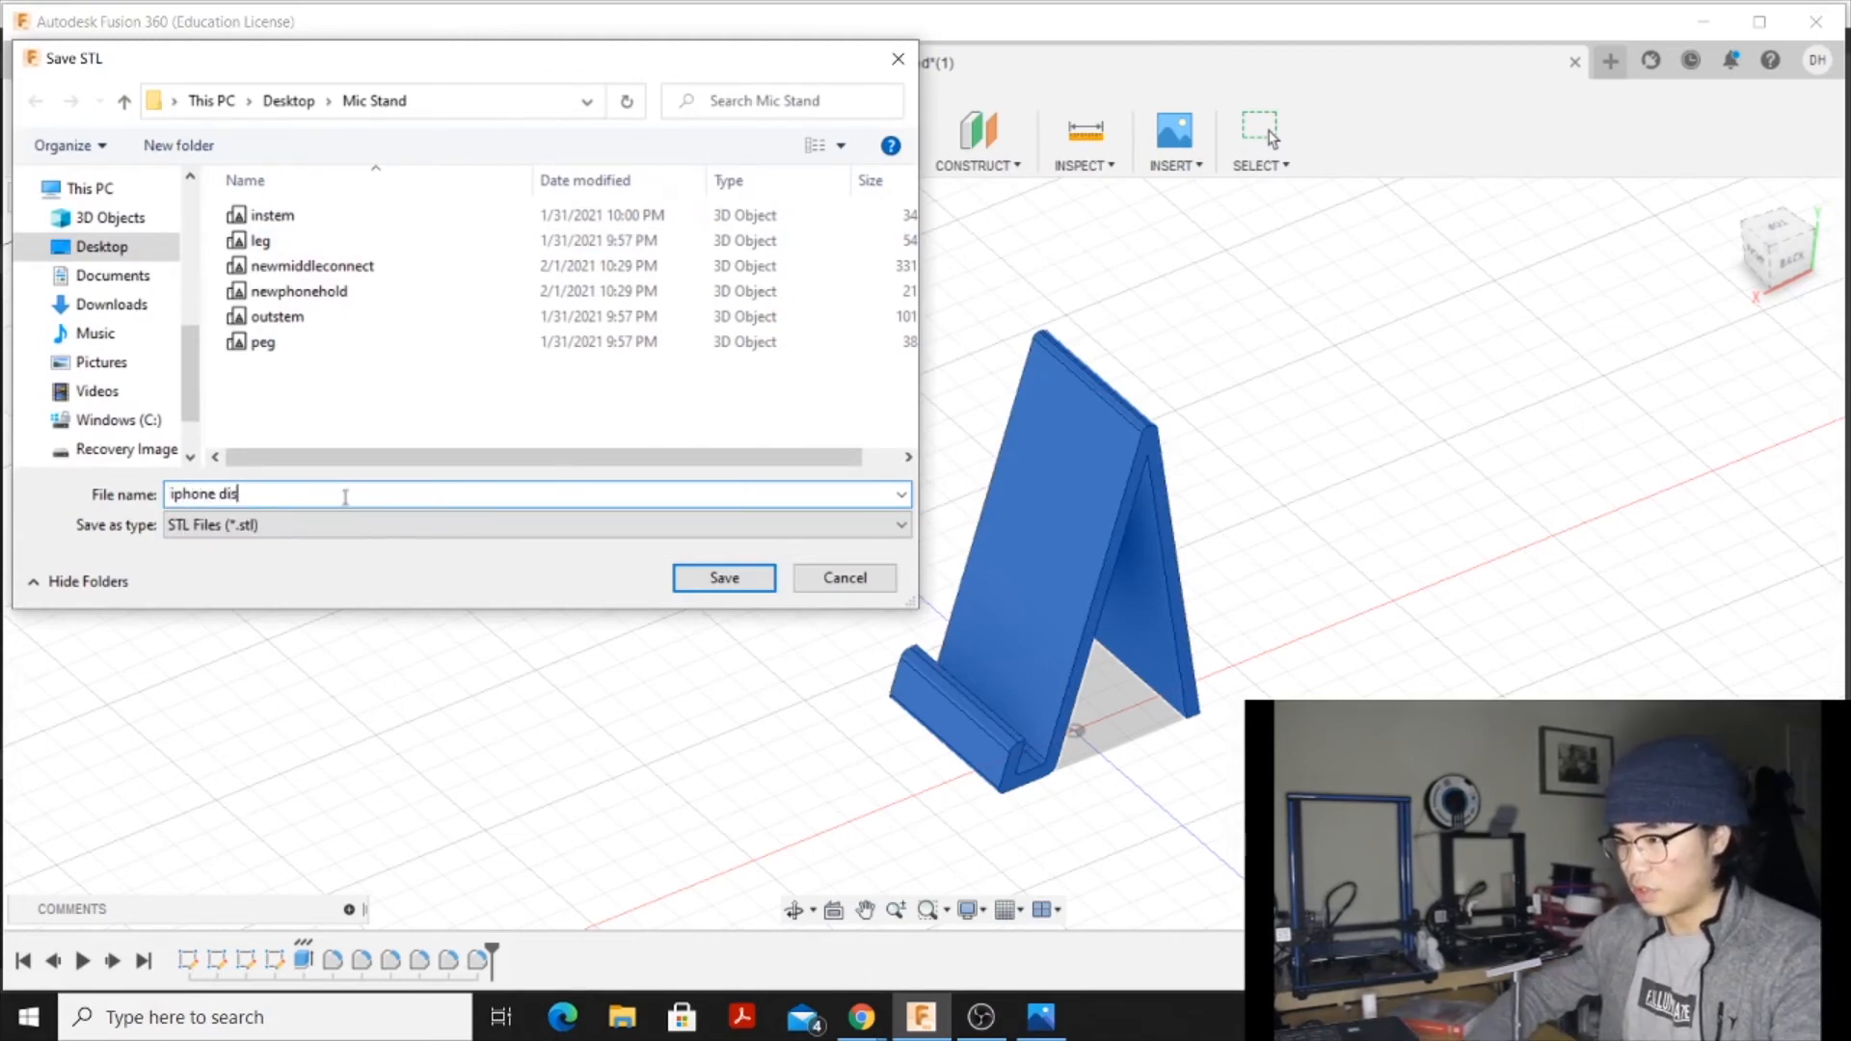
pyautogui.click(131, 250)
pyautogui.click(761, 580)
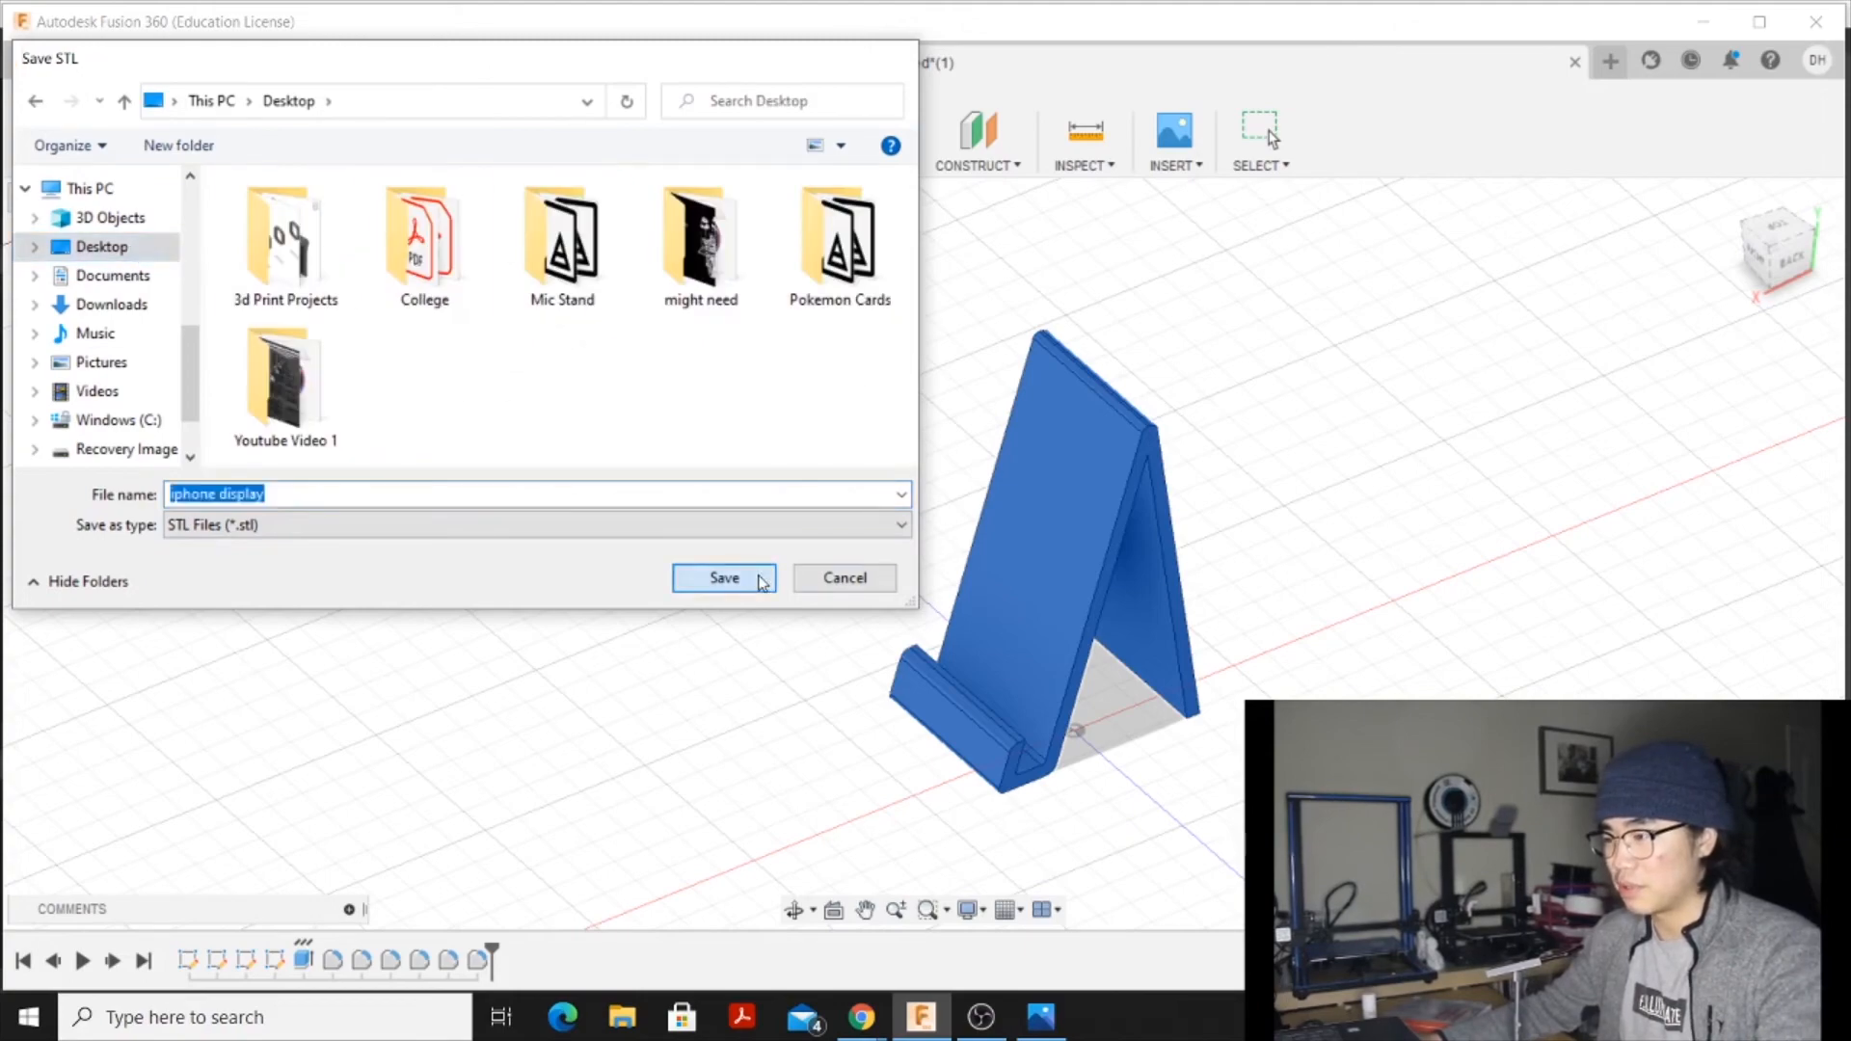
# Open the saved iphone display file from the desktop in Print 3D and inspect the stand from another angle
pyautogui.press('super+d')
pyautogui.doubleClick(426, 660)
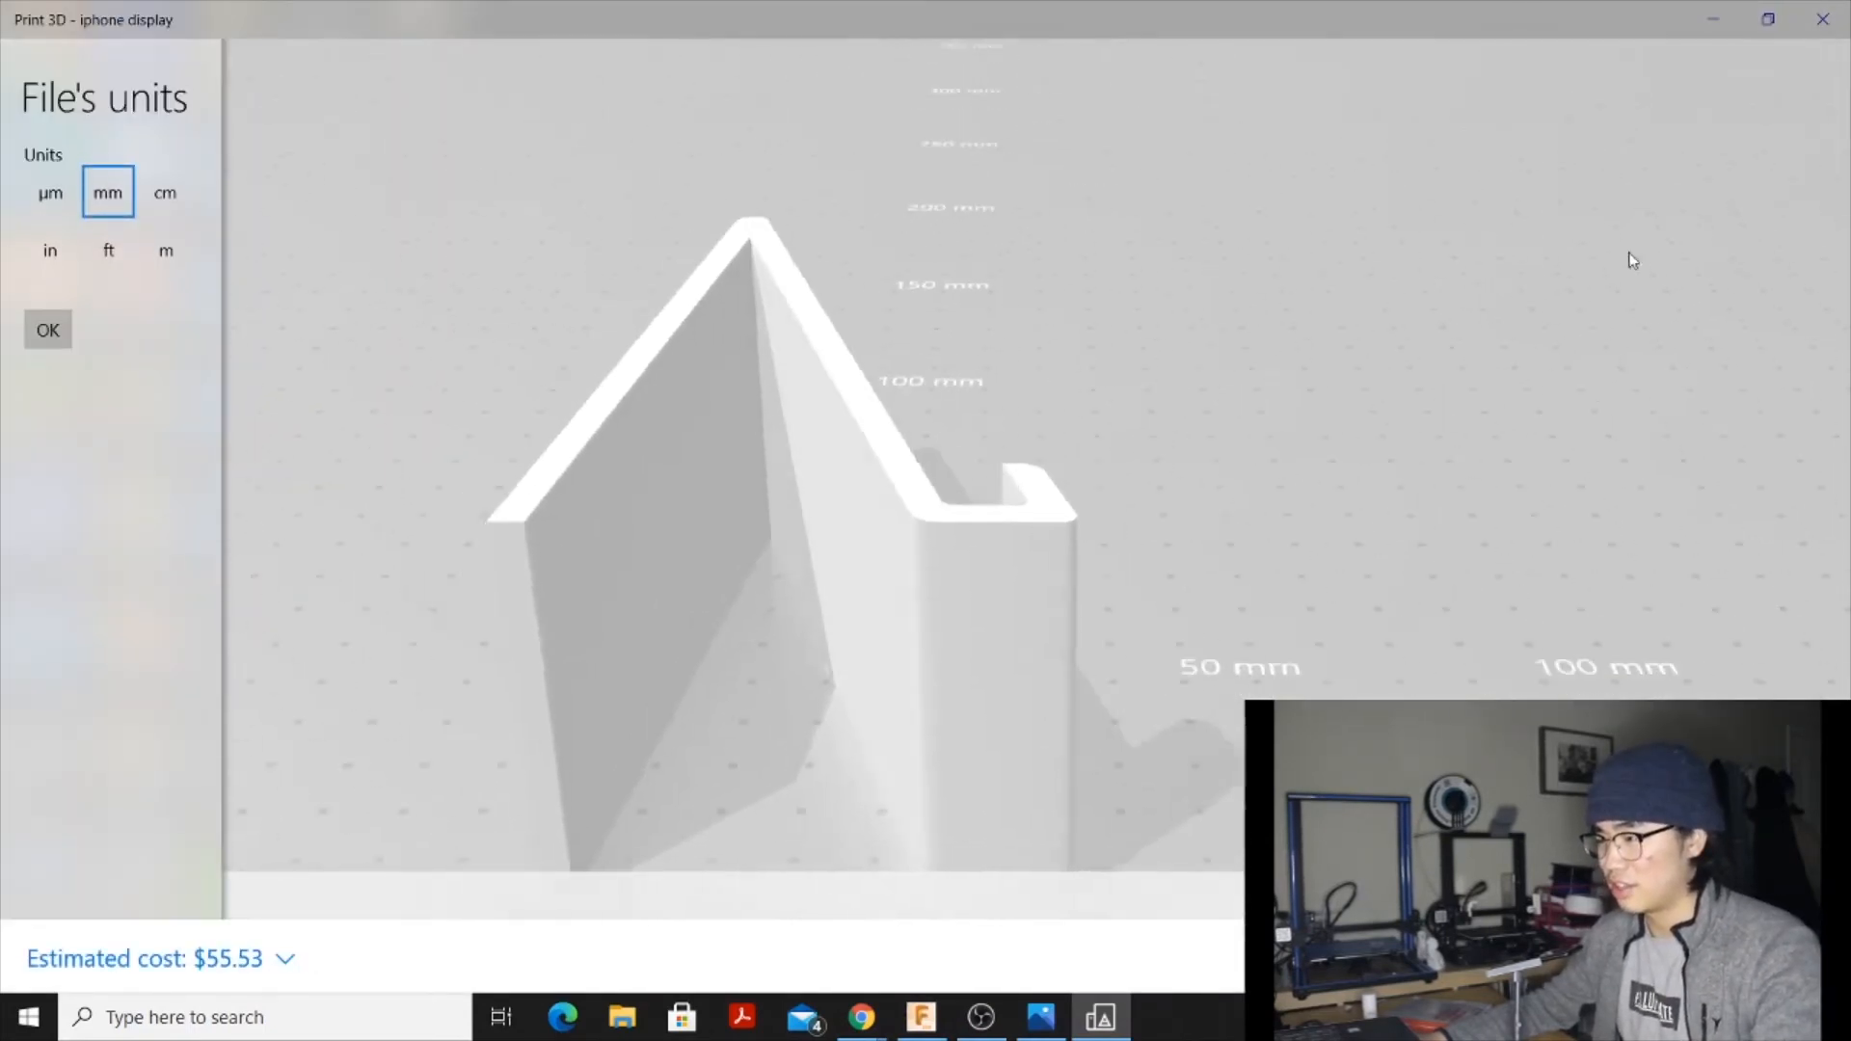
pyautogui.moveTo(1293, 277); pyautogui.dragTo(1413, 558)
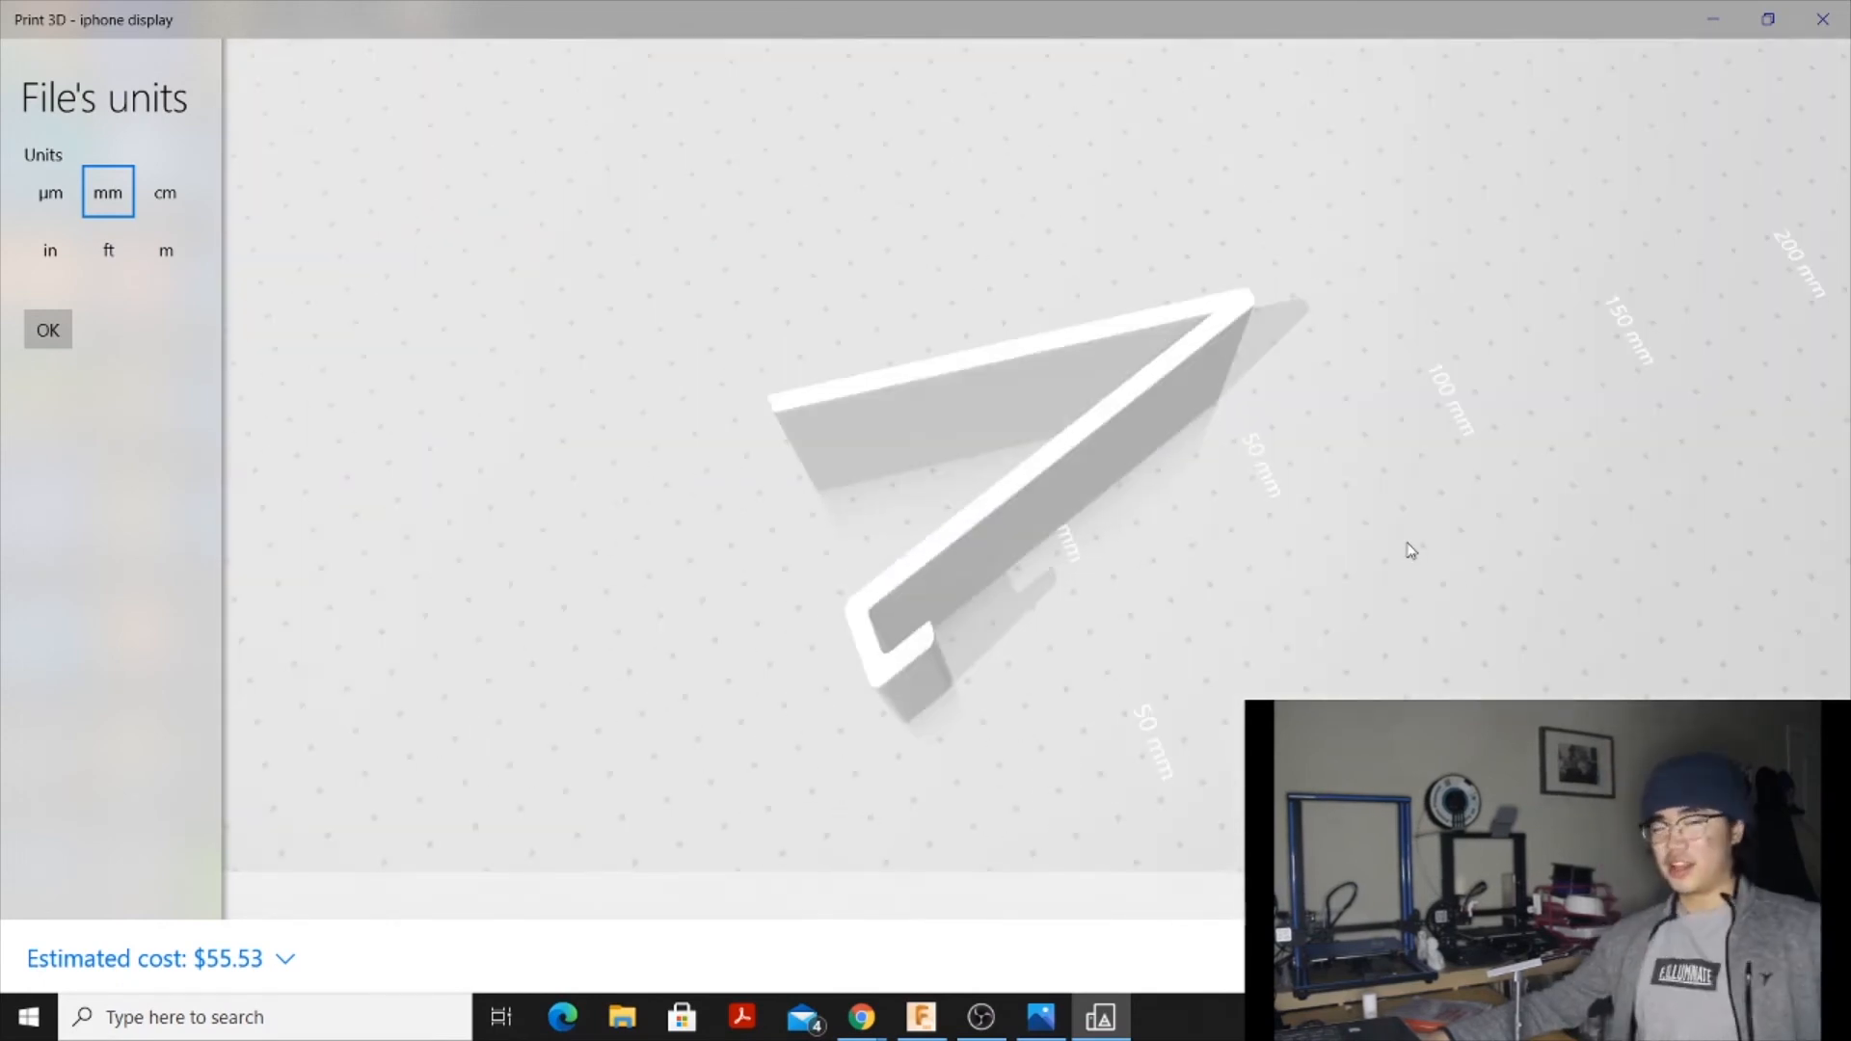